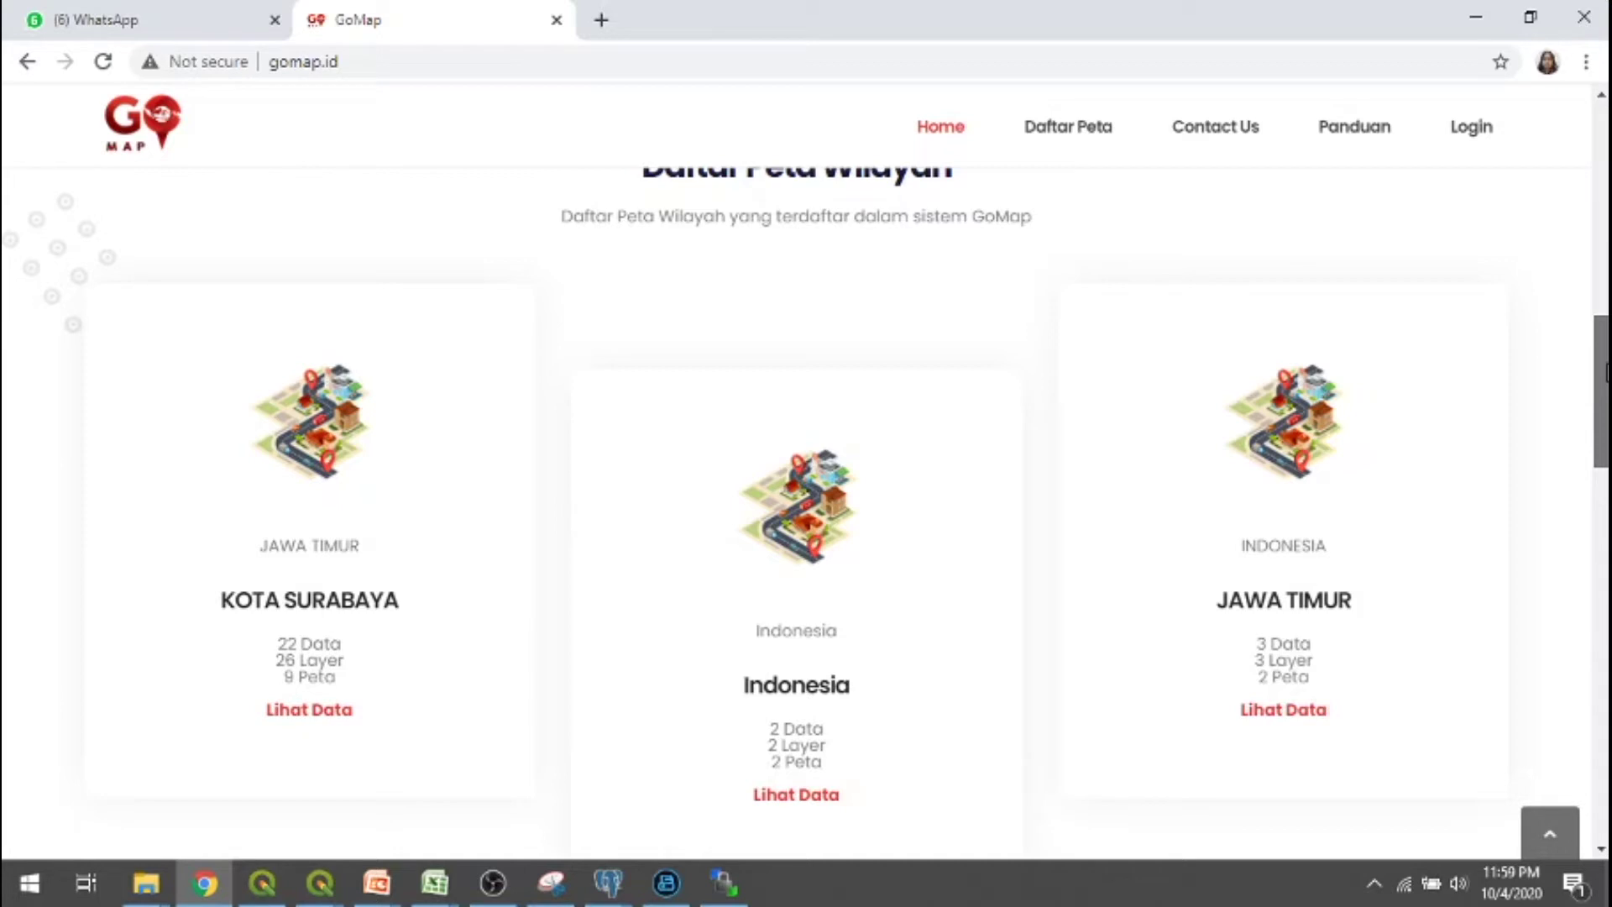
{"action": "left_click_drag", "start_coordinate": [1606, 373], "coordinate": [1606, 545]}
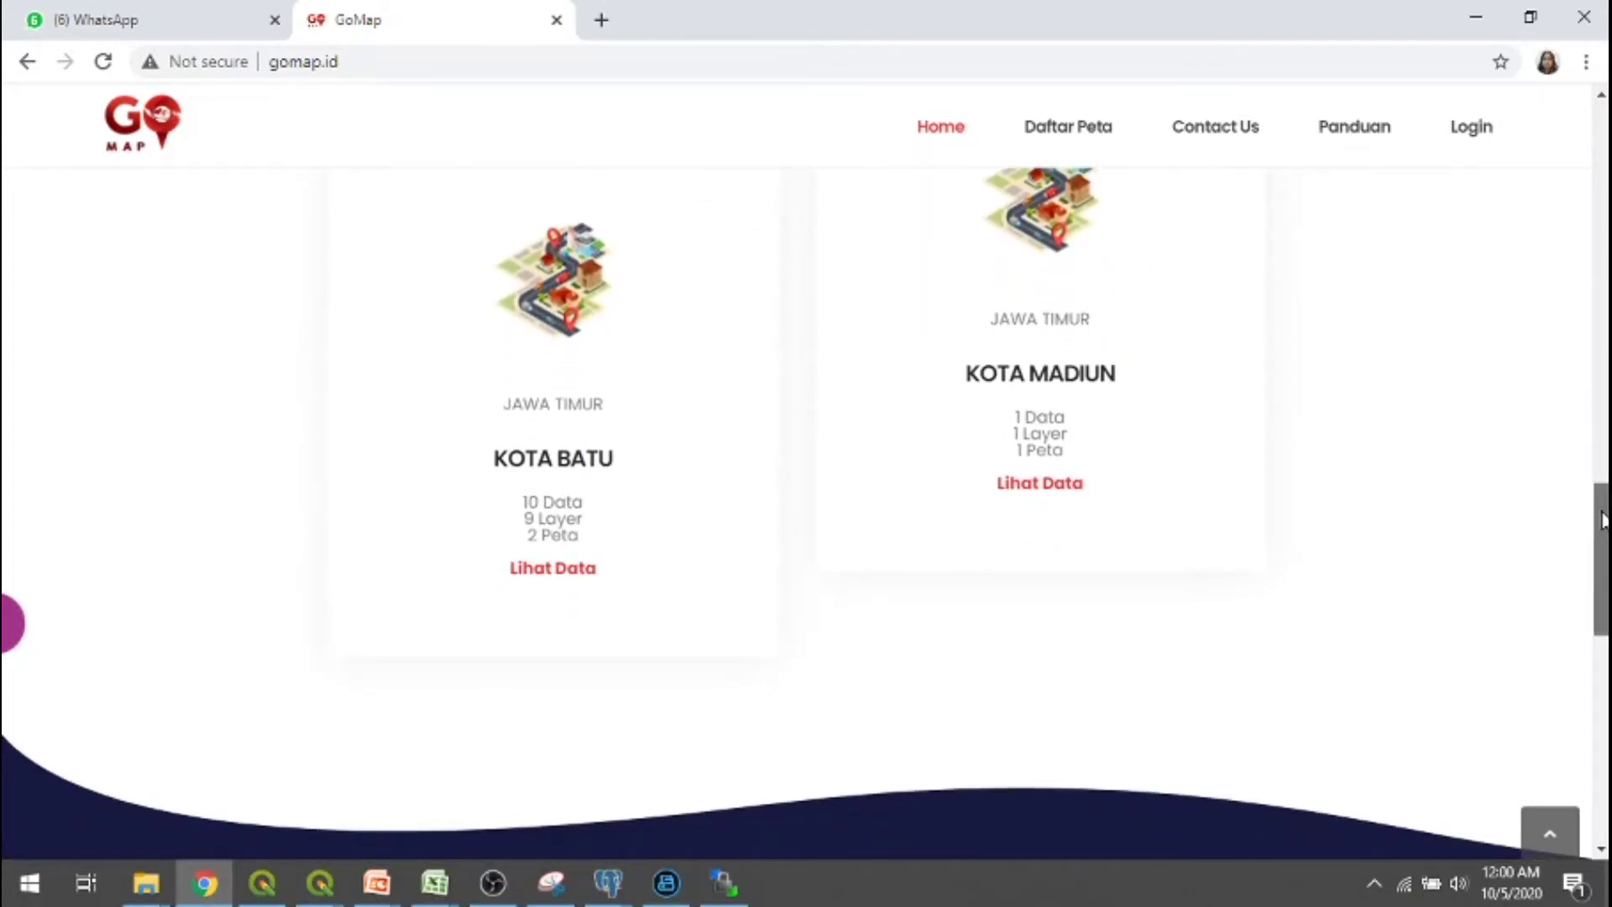
{"action": "left_click_drag", "start_coordinate": [1603, 520], "coordinate": [1604, 678]}
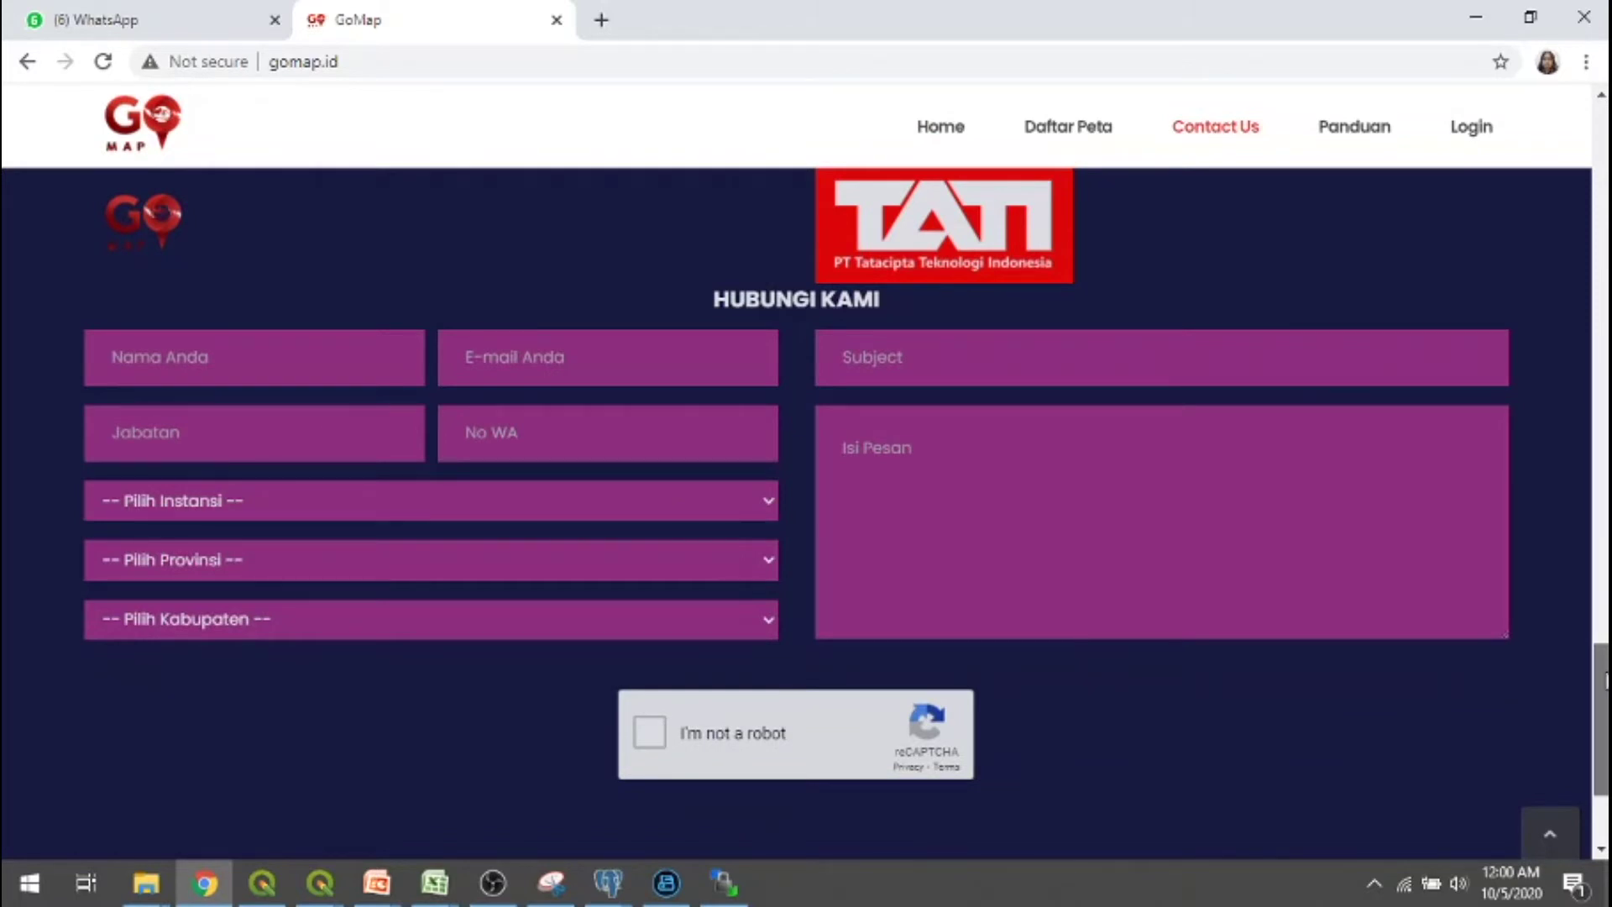
{"action": "left_click_drag", "start_coordinate": [1604, 680], "coordinate": [1604, 141]}
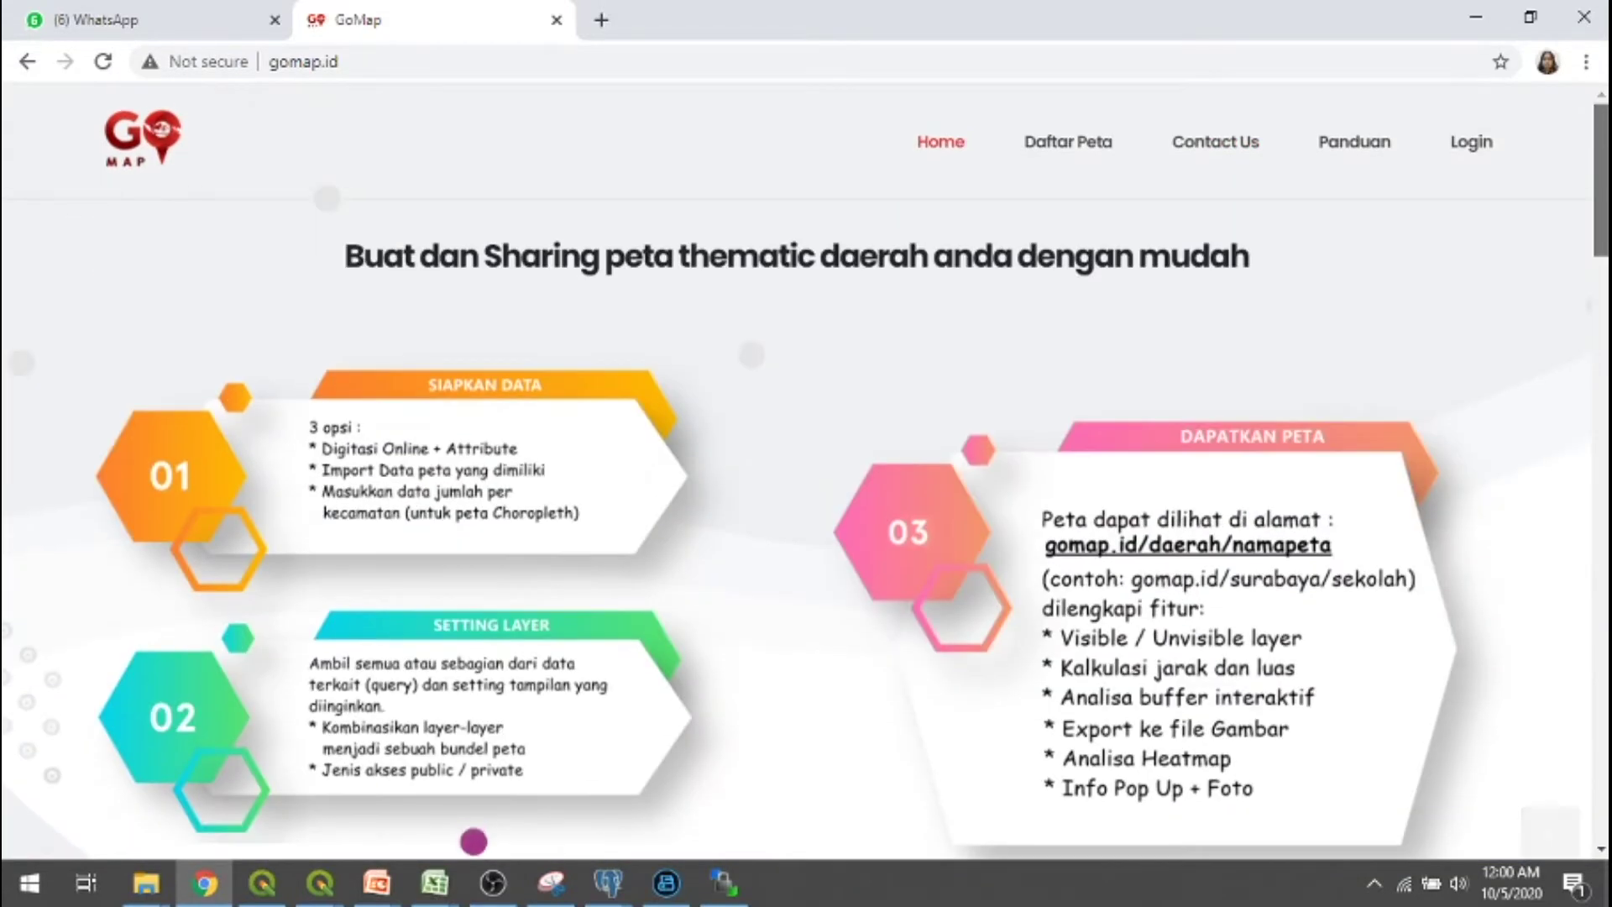
{"action": "left_click", "coordinate": [1462, 148]}
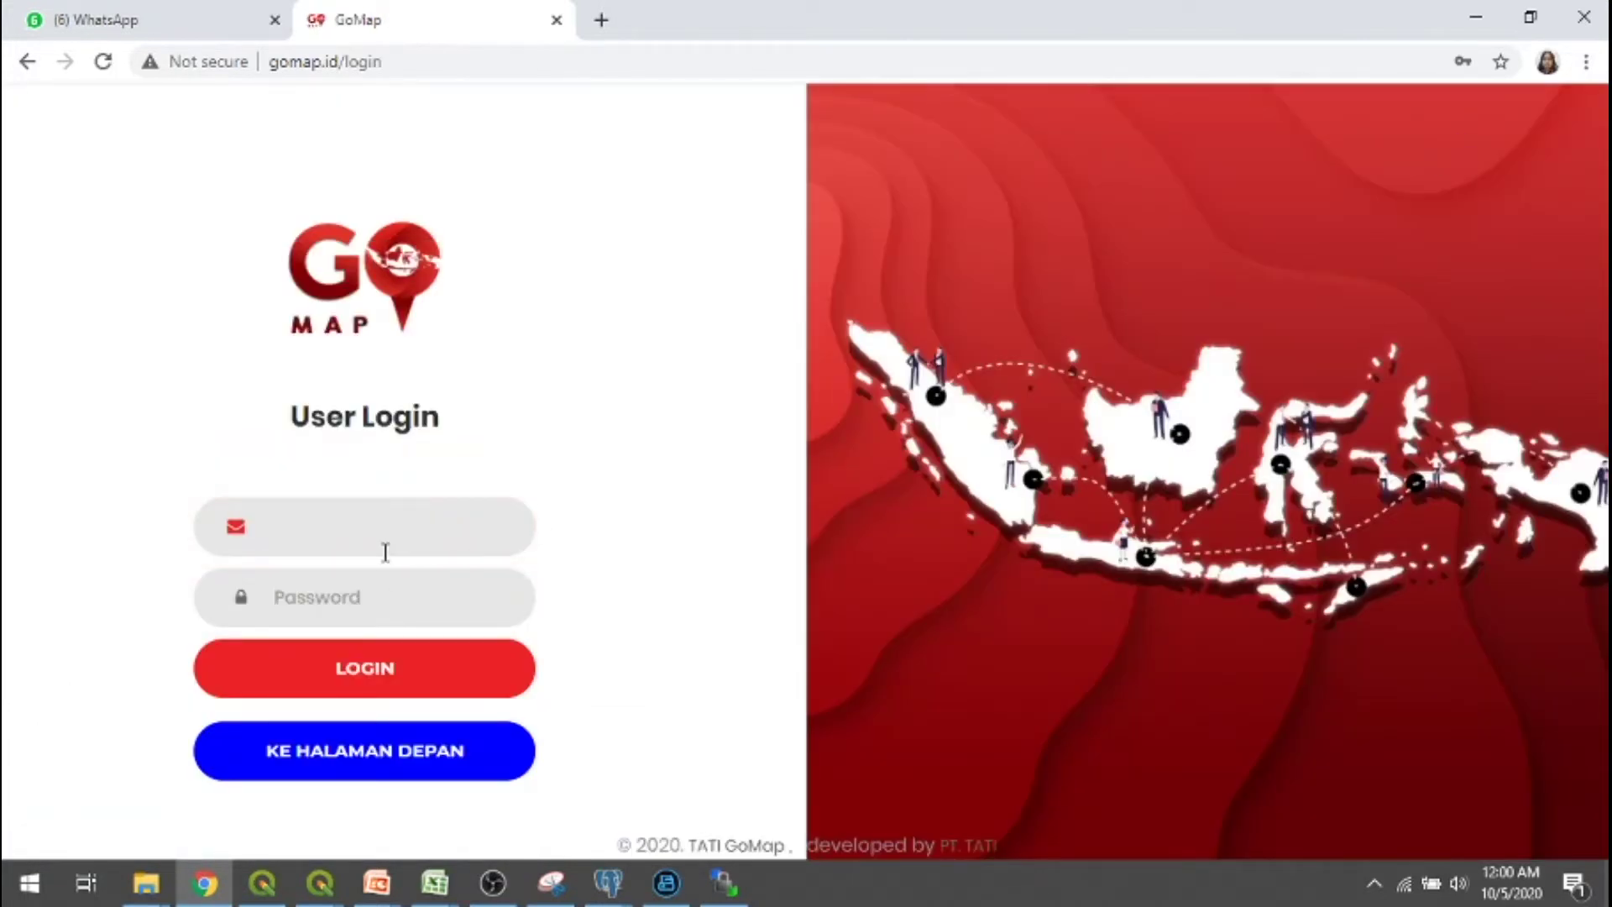
{"action": "left_click", "coordinate": [437, 531]}
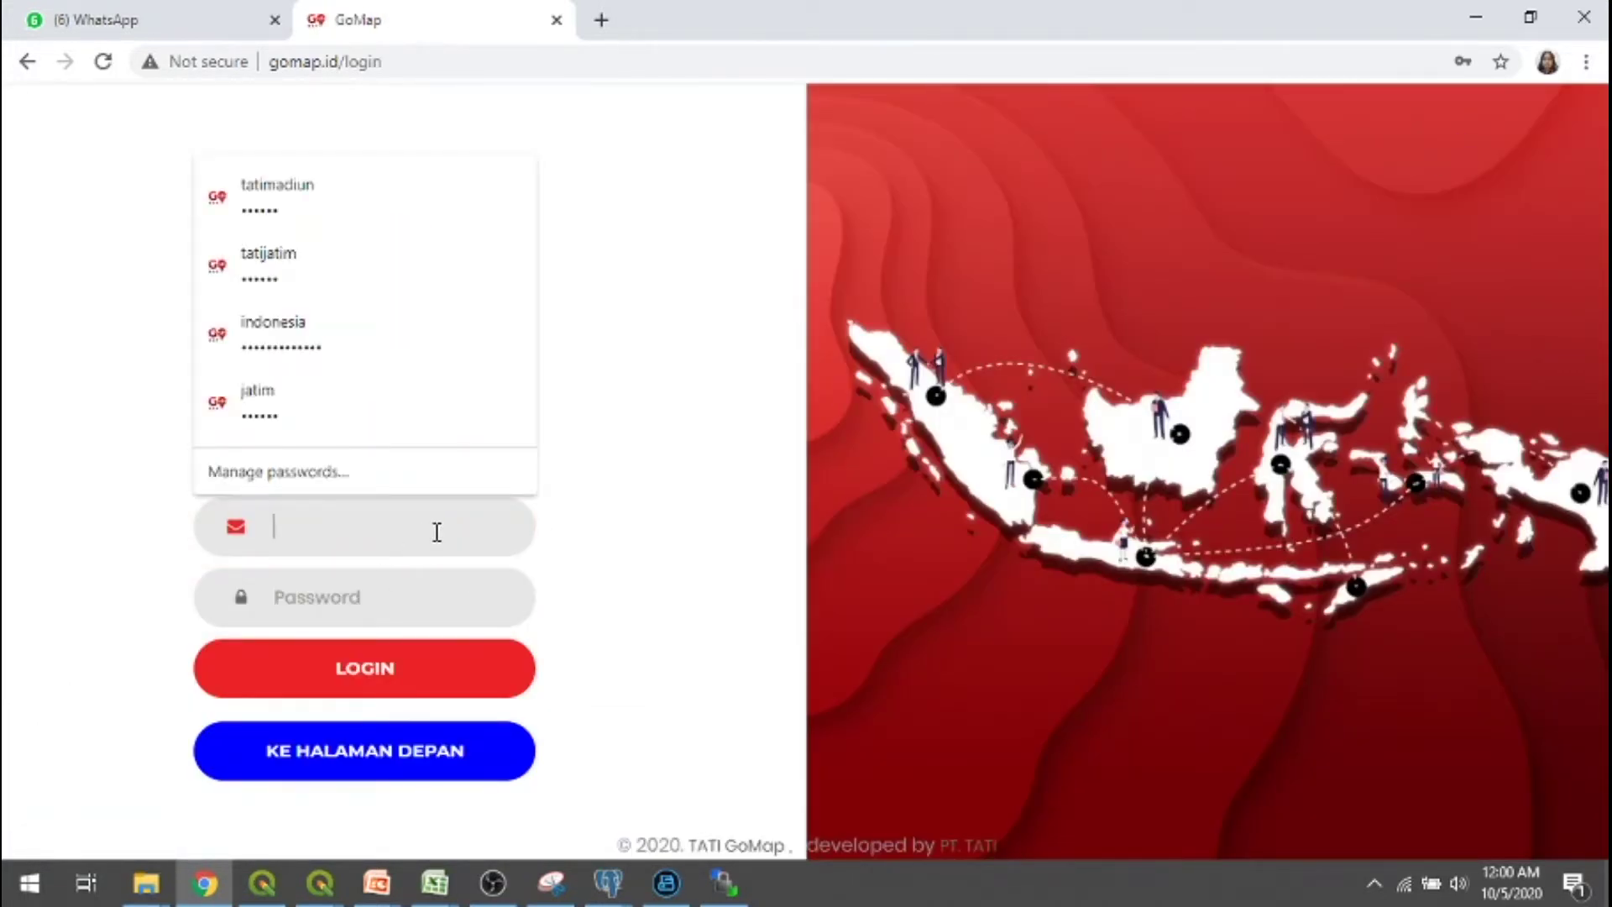
{"action": "left_click", "coordinate": [372, 244]}
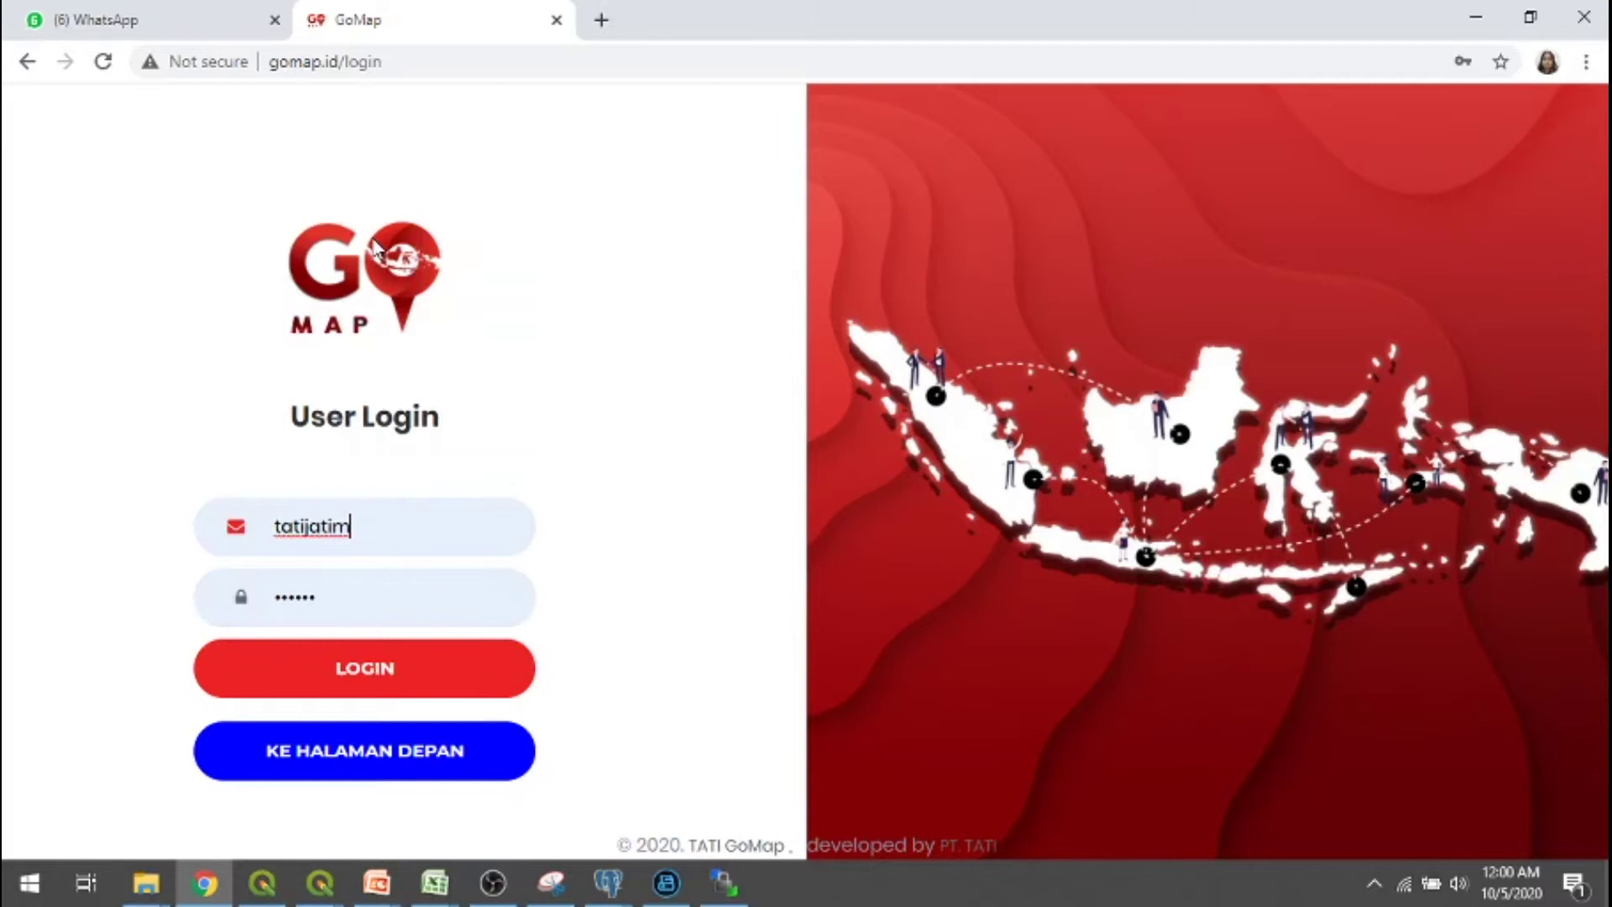
{"action": "left_click", "coordinate": [348, 676]}
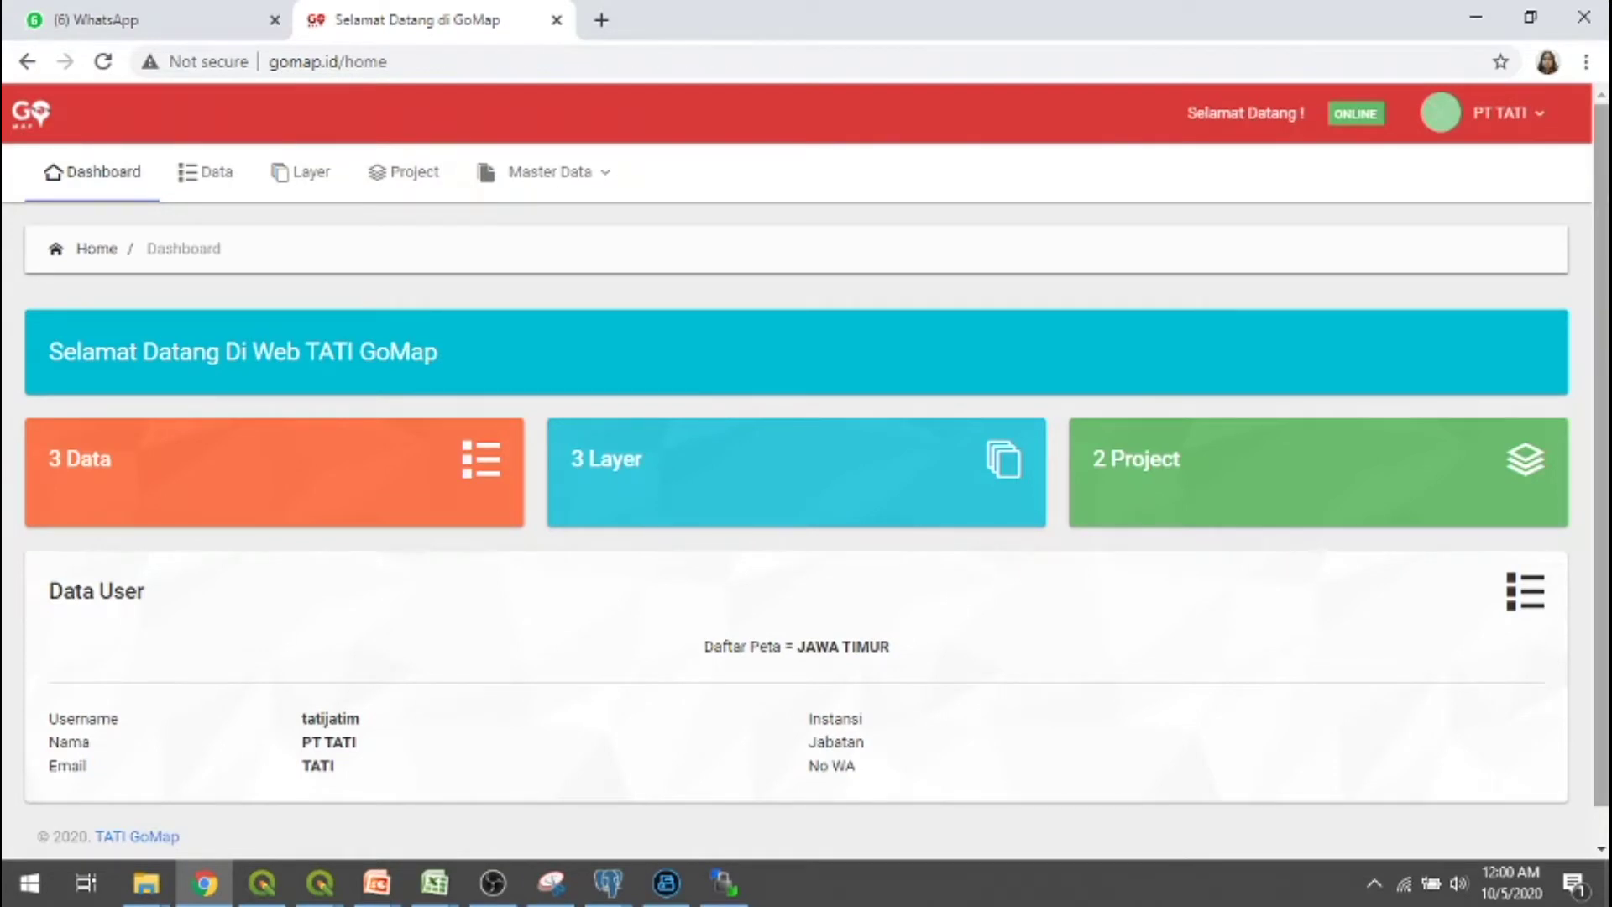
Go to the Data list and start adding a new object.
{"action": "scroll", "coordinate": [804, 473], "scroll_direction": "down", "scroll_amount": 1}
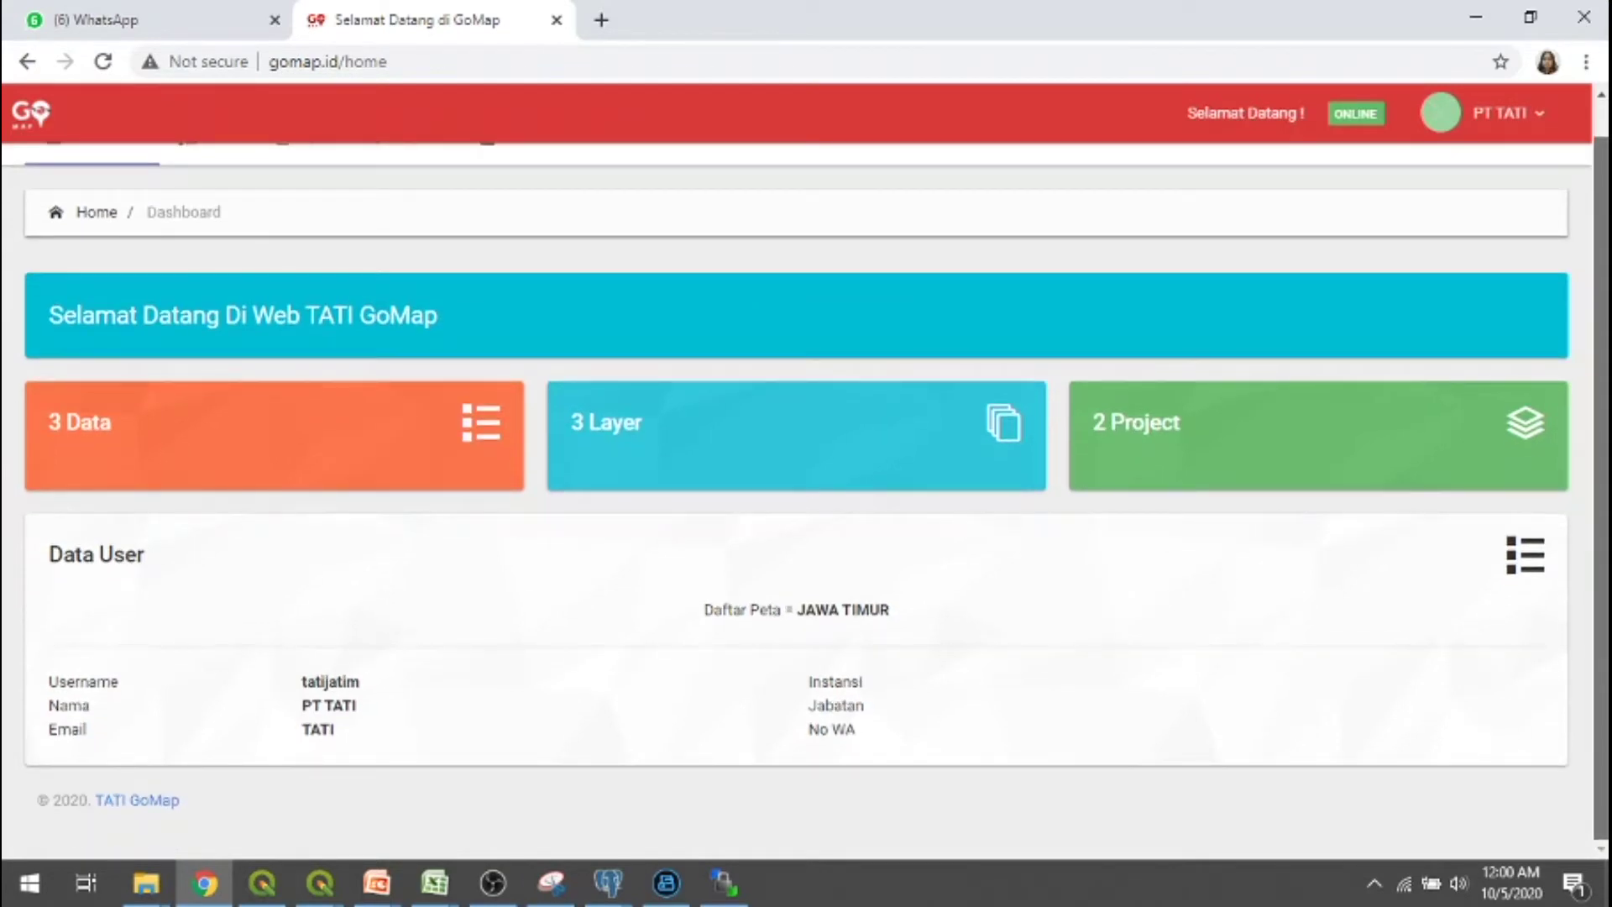
{"action": "scroll", "coordinate": [1586, 158], "scroll_direction": "up", "scroll_amount": 1}
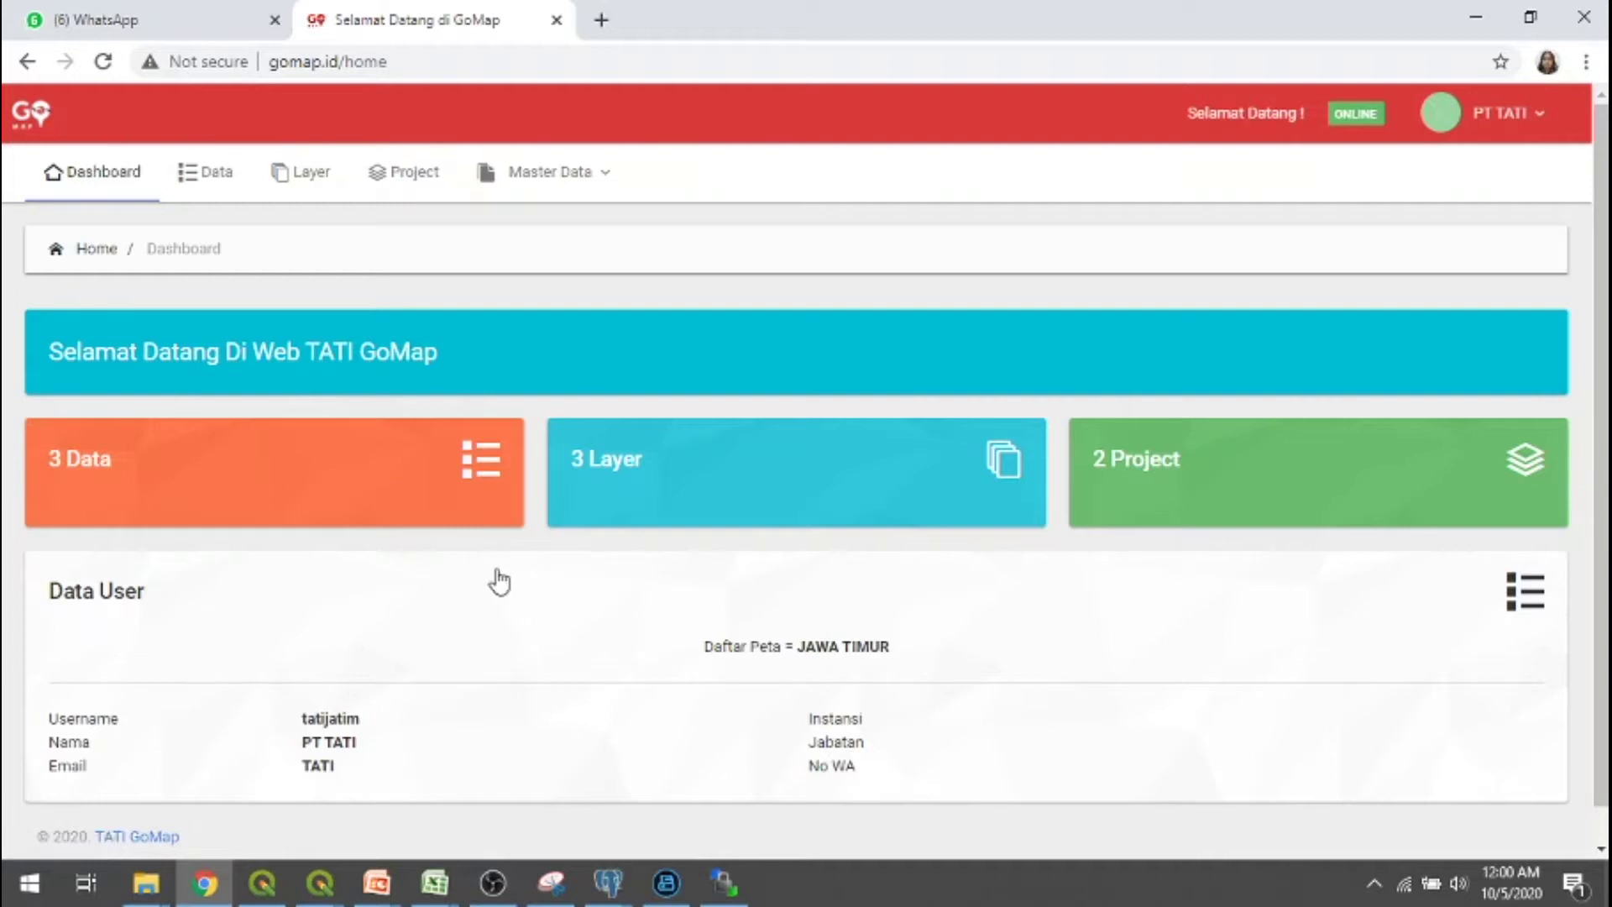
{"action": "left_click", "coordinate": [225, 189]}
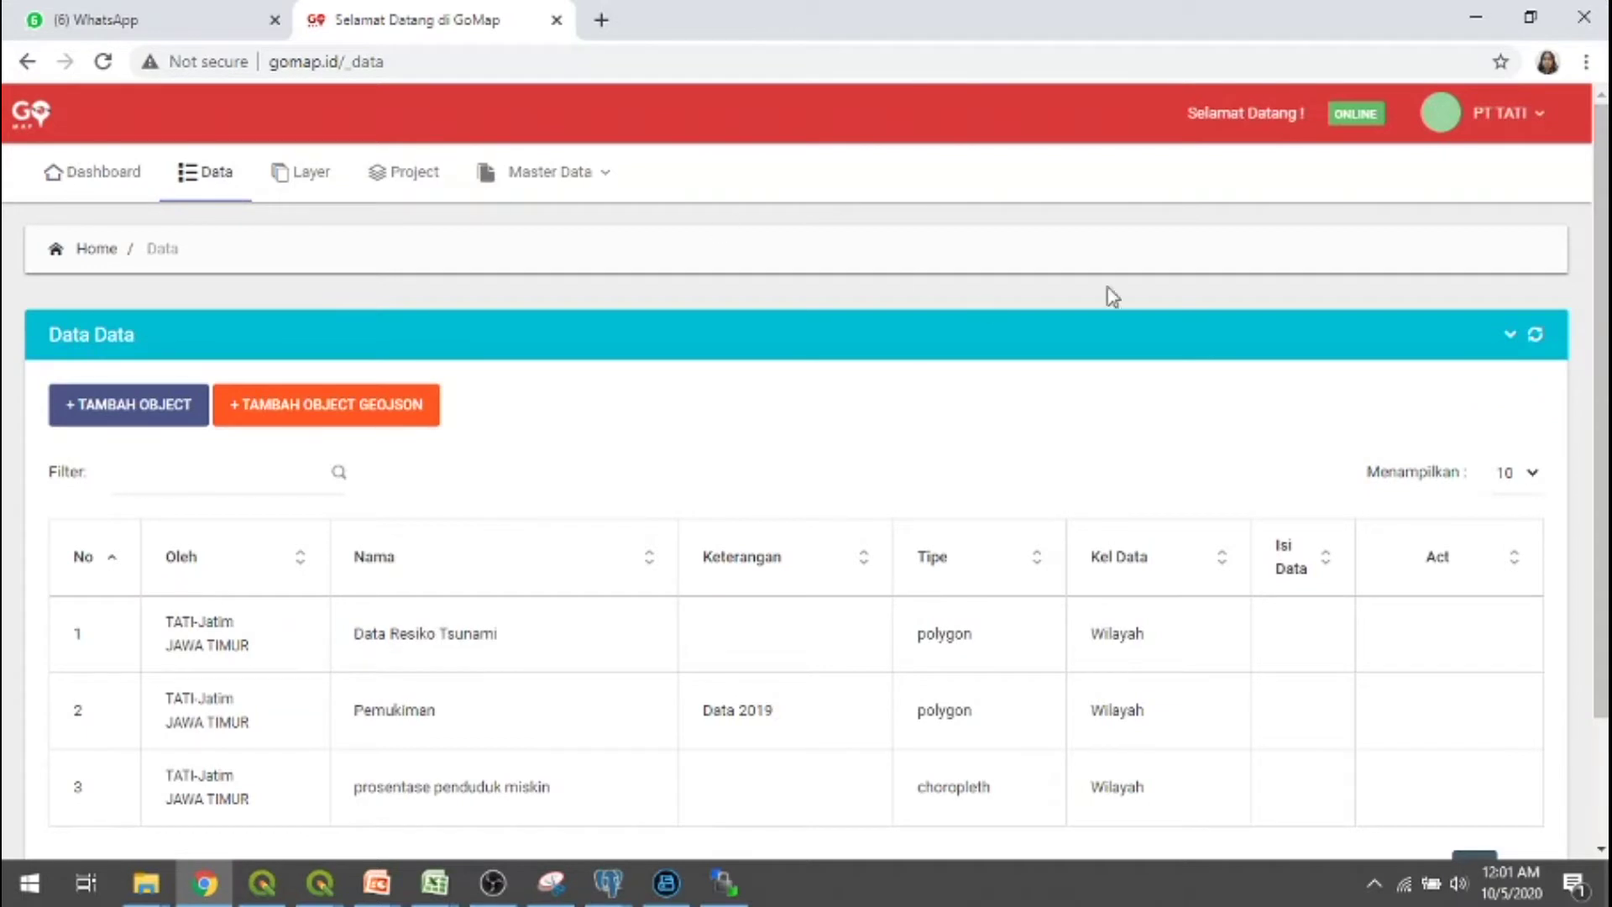
{"action": "scroll", "coordinate": [806, 478], "scroll_direction": "down", "scroll_amount": 2}
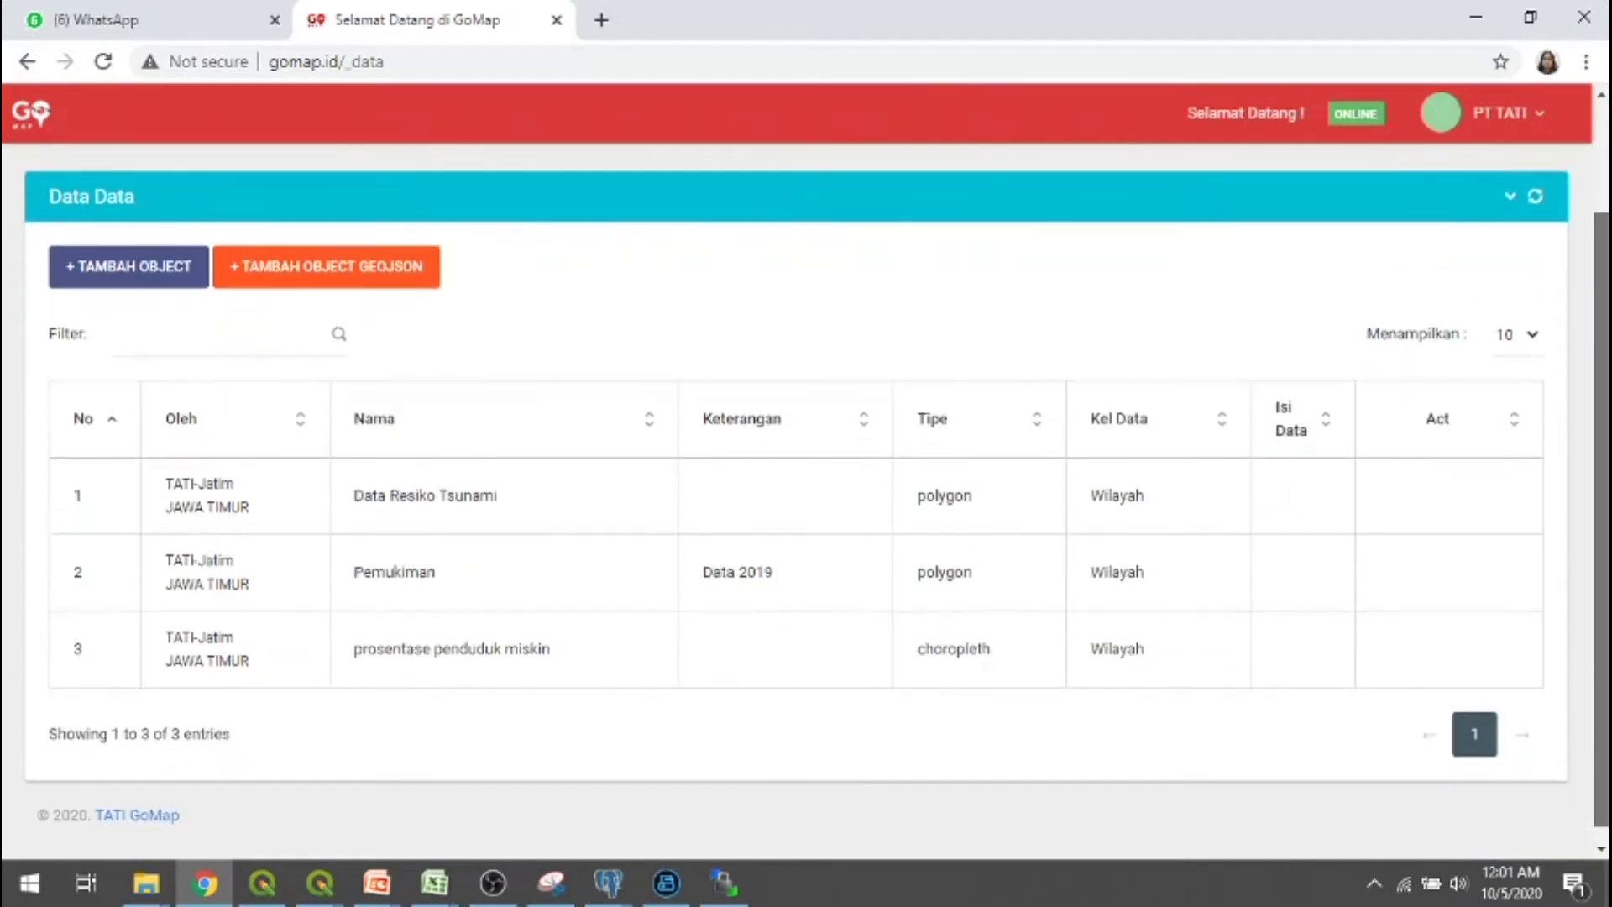
{"action": "scroll", "coordinate": [806, 502], "scroll_direction": "up", "scroll_amount": 1}
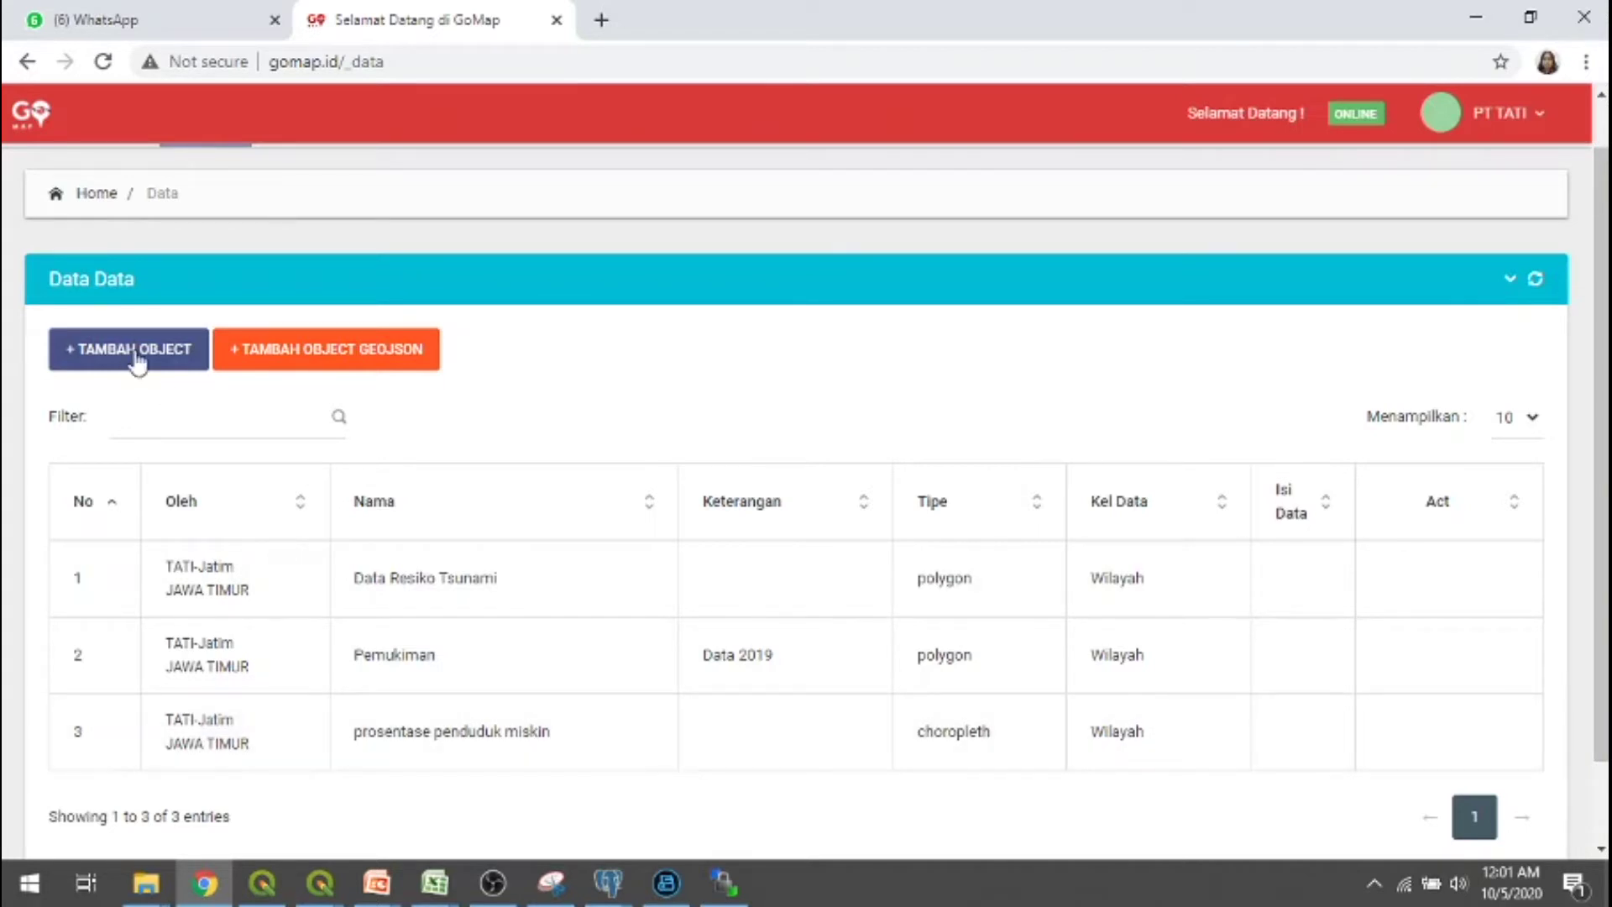
{"action": "left_click", "coordinate": [128, 353]}
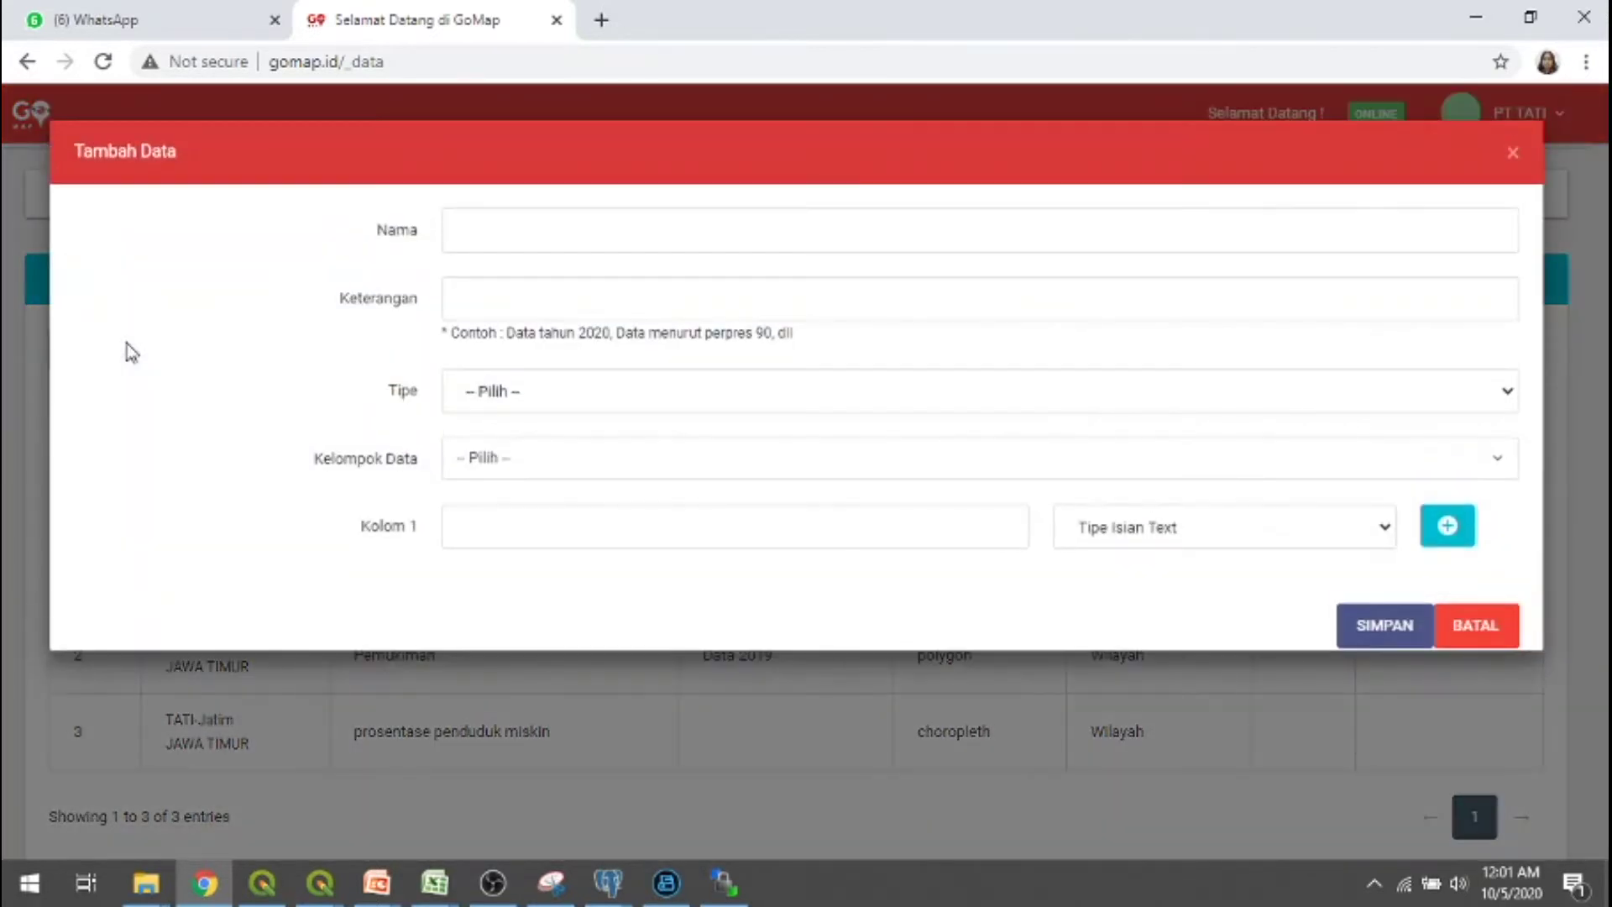
Name the new object "UMR 2020" and enter "dari data BPS" as its description.
{"action": "left_click", "coordinate": [774, 241]}
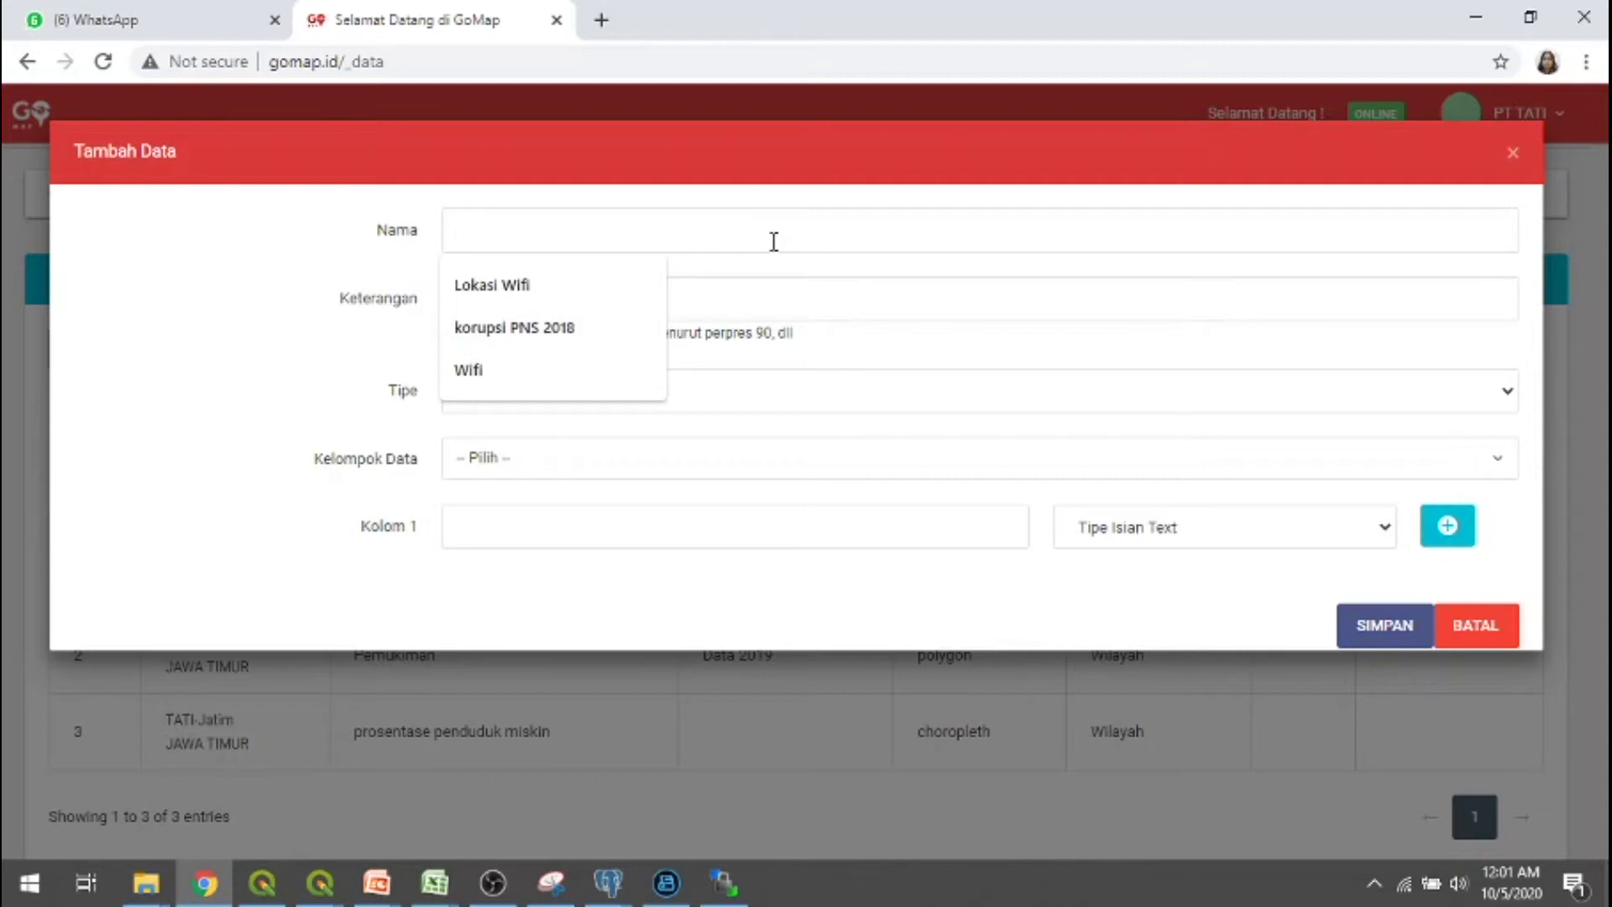
{"action": "type", "text": "UM"}
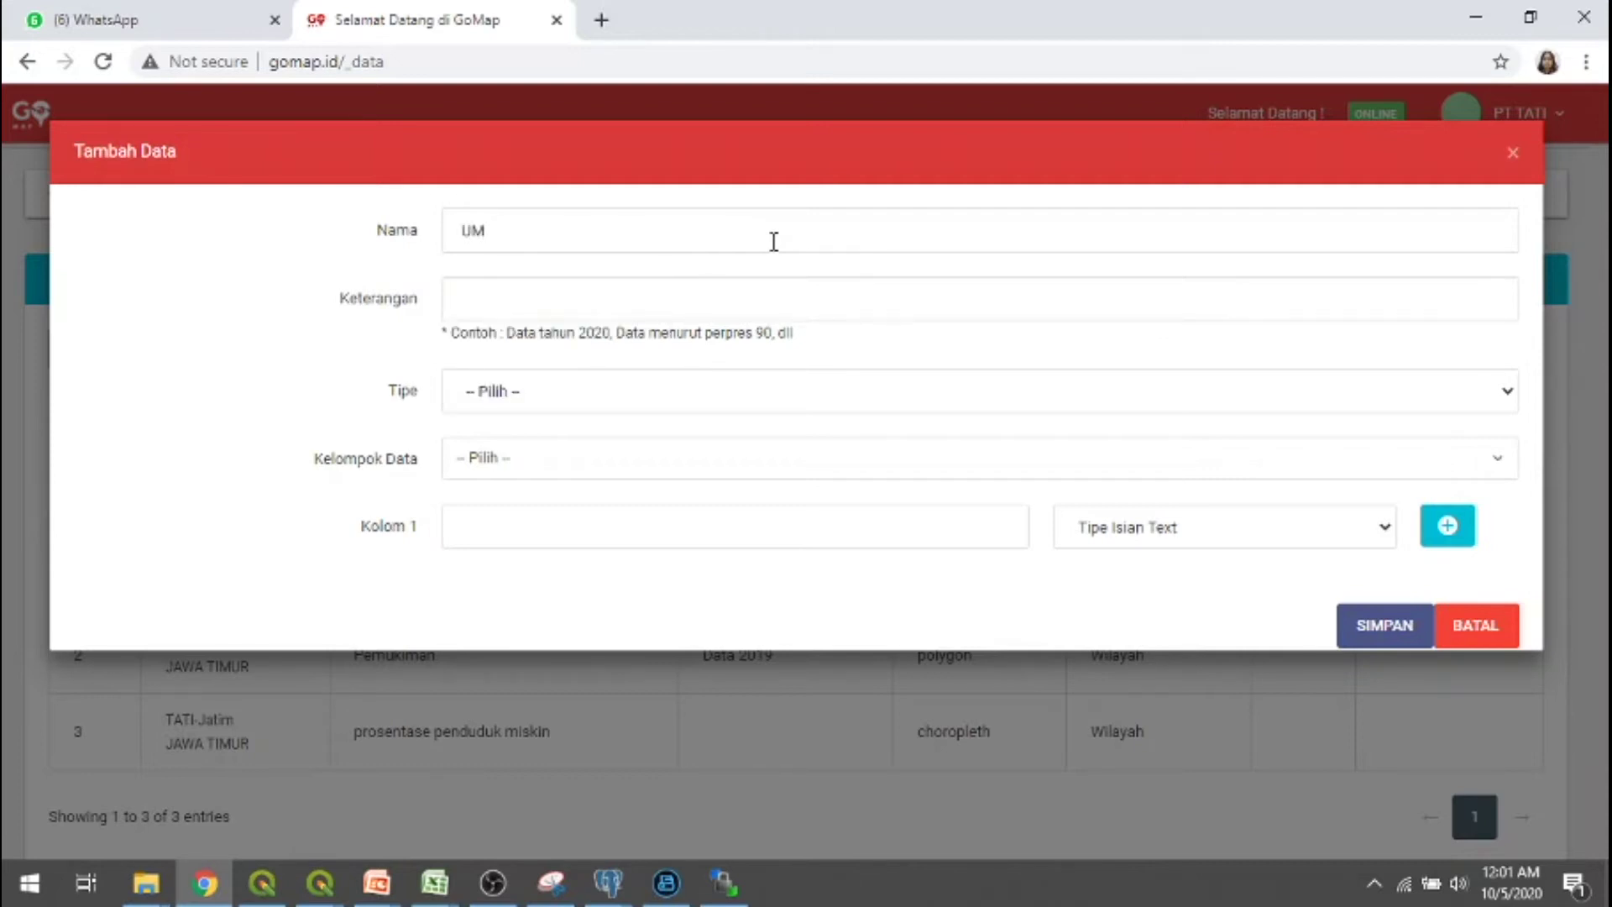
{"action": "type", "text": "R Jawa"}
{"action": "key", "text": "BackSpace"}
{"action": "key", "text": "BackSpace"}
{"action": "key", "text": "BackSpace"}
{"action": "key", "text": "BackSpace"}
{"action": "key", "text": "BackSpace"}
{"action": "type", "text": "2020"}
{"action": "left_click", "coordinate": [833, 284]}
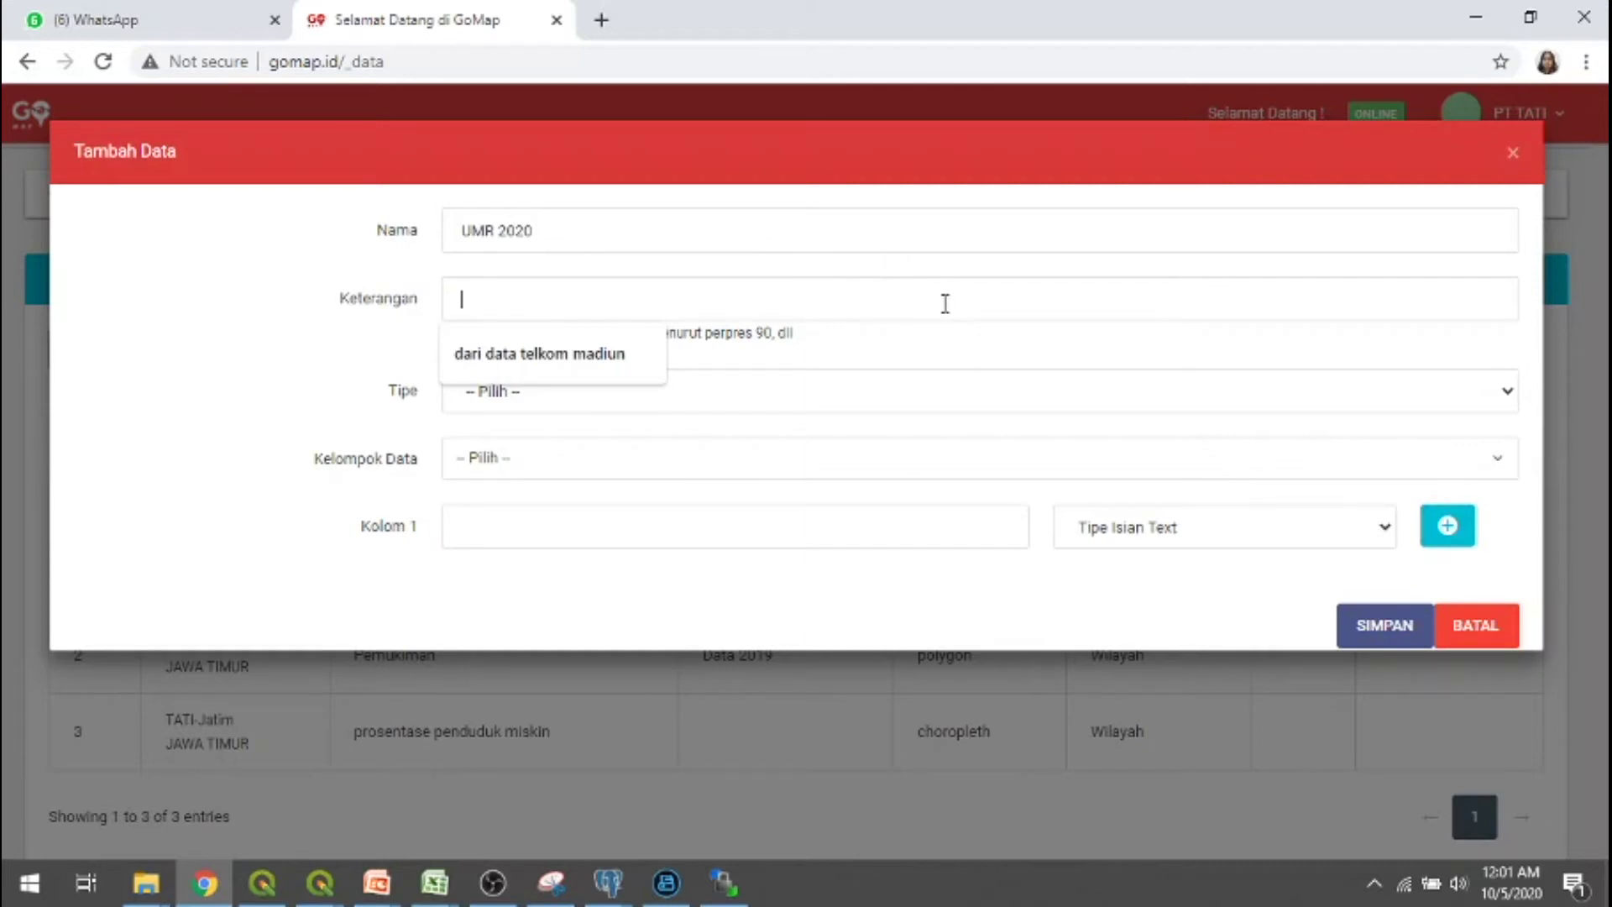
{"action": "type", "text": "dari data BPS"}
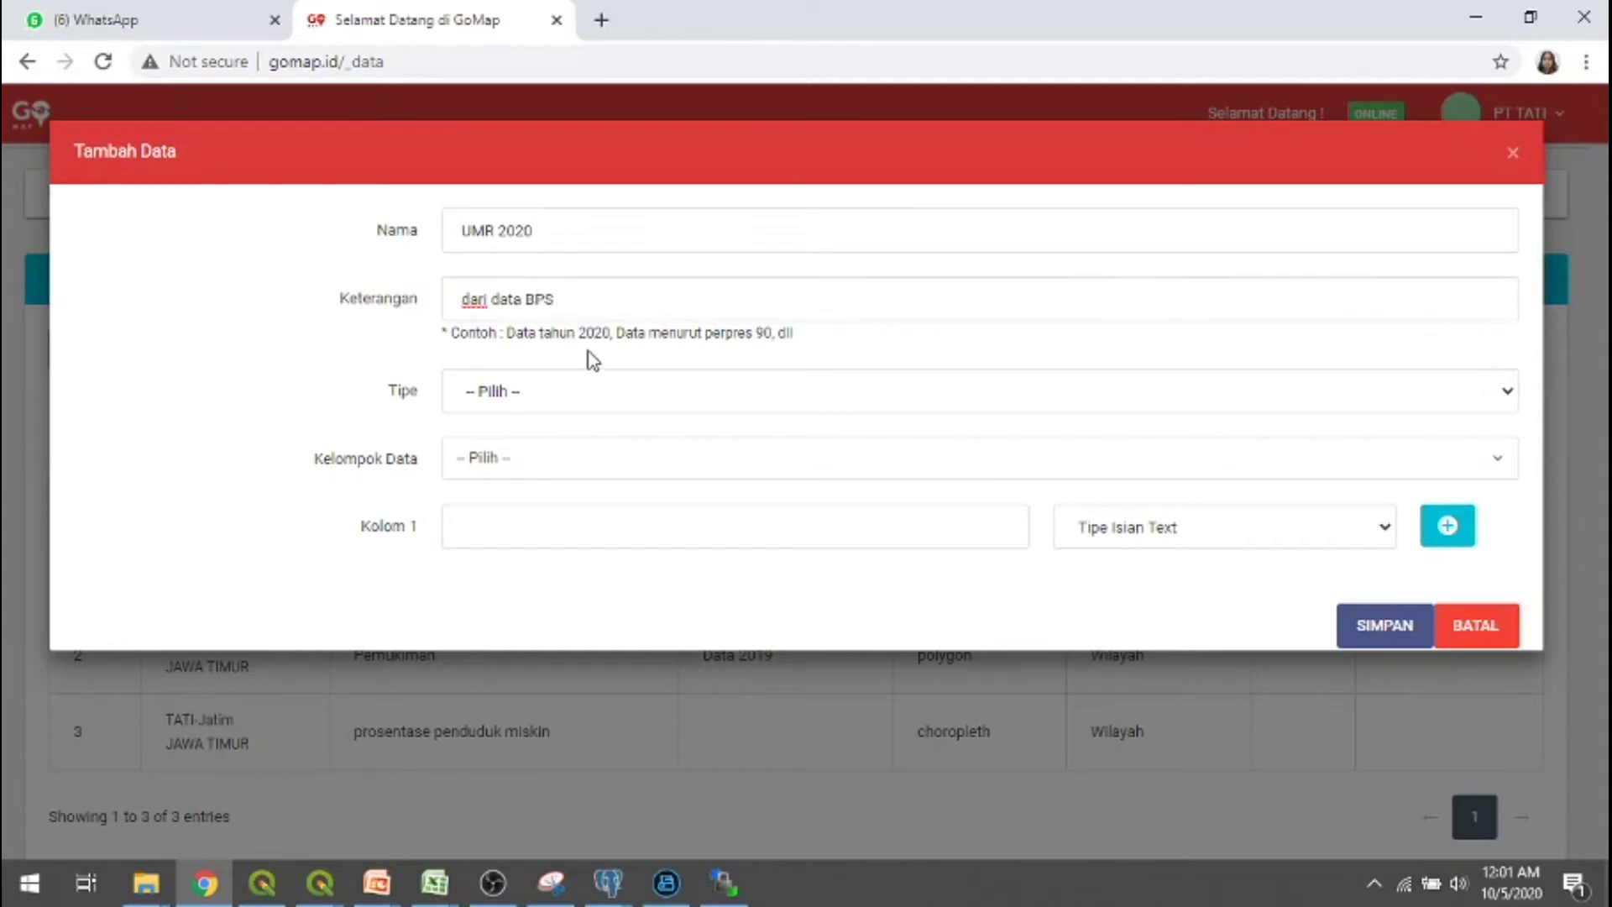
Set the type to Choropleth (Gradasi Polygon Per Kec) and the data group to Wilayah, and save the object.
{"action": "left_click", "coordinate": [632, 395]}
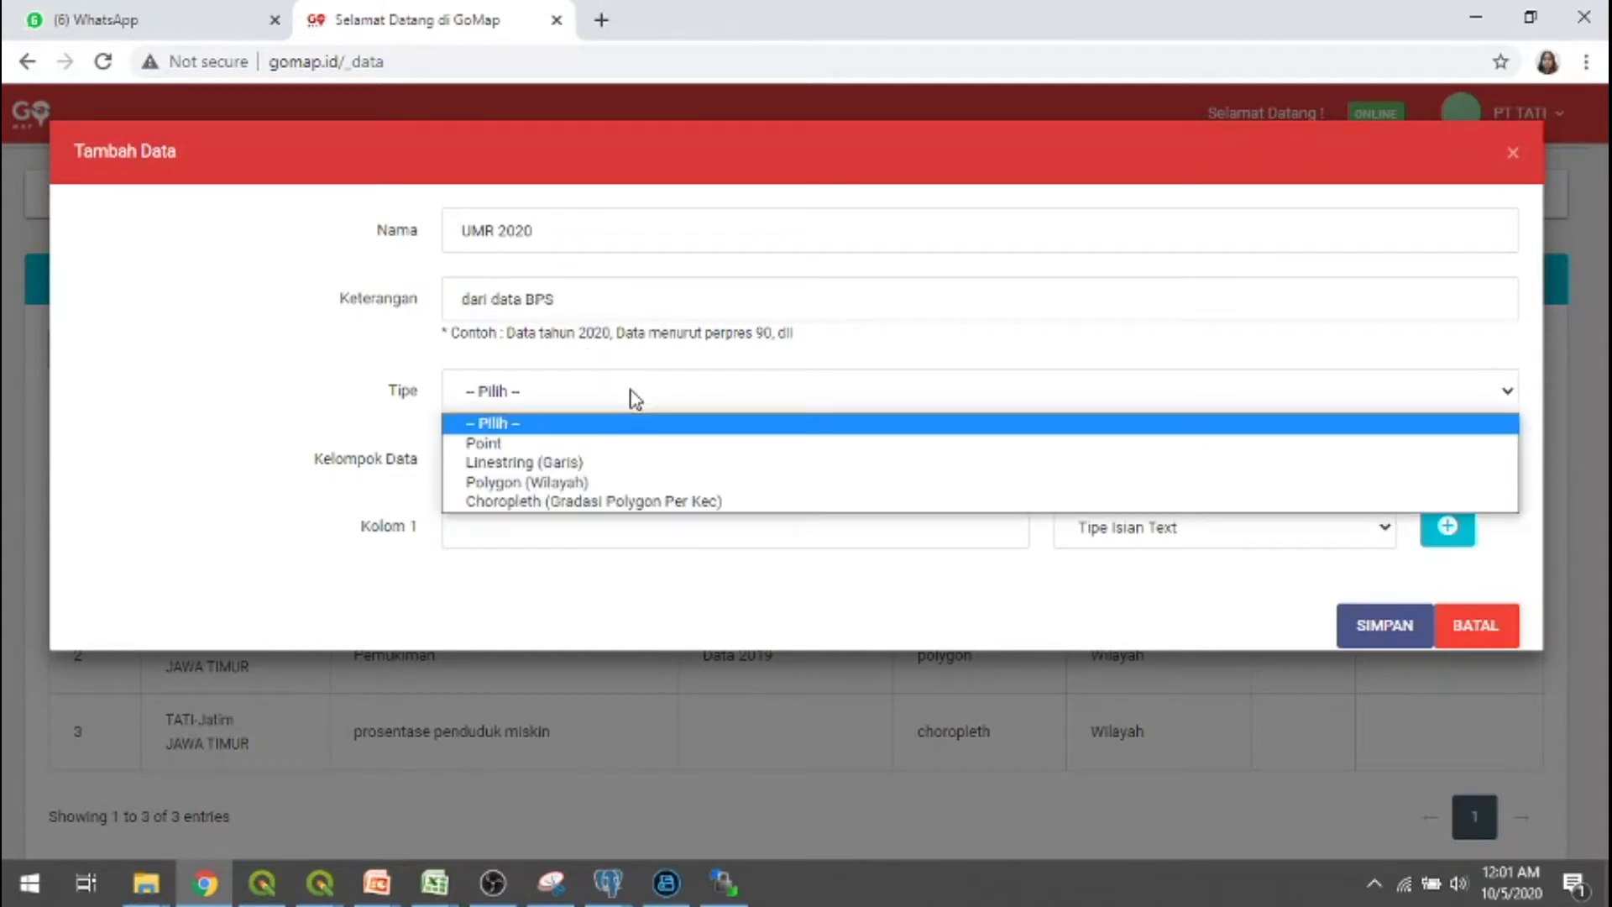
{"action": "left_click", "coordinate": [696, 503]}
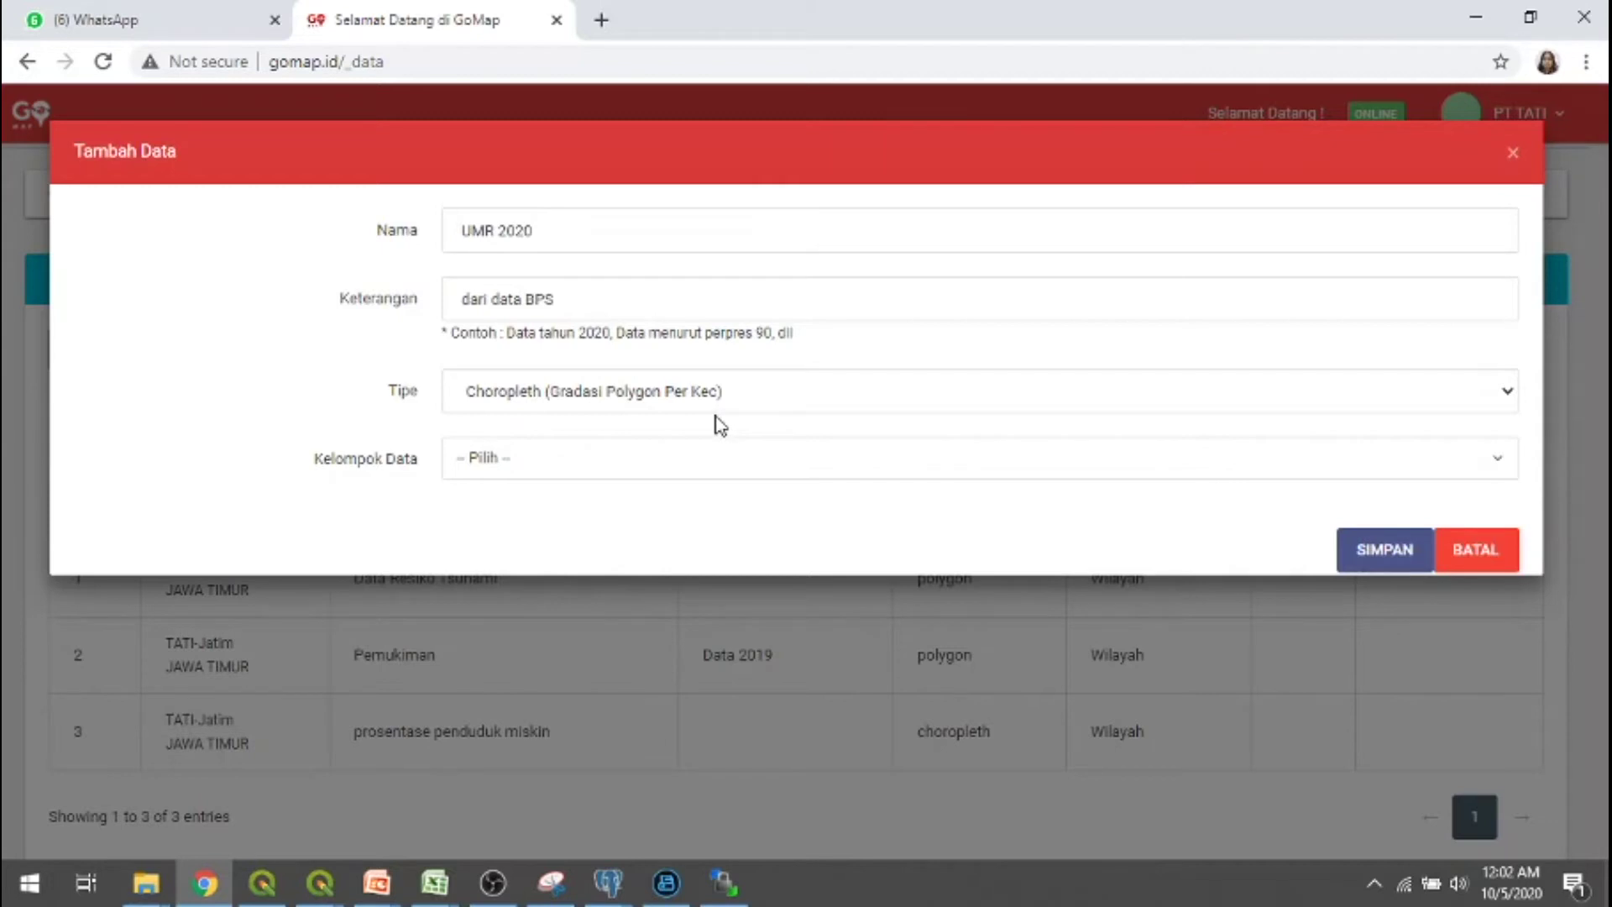
{"action": "left_click", "coordinate": [681, 462]}
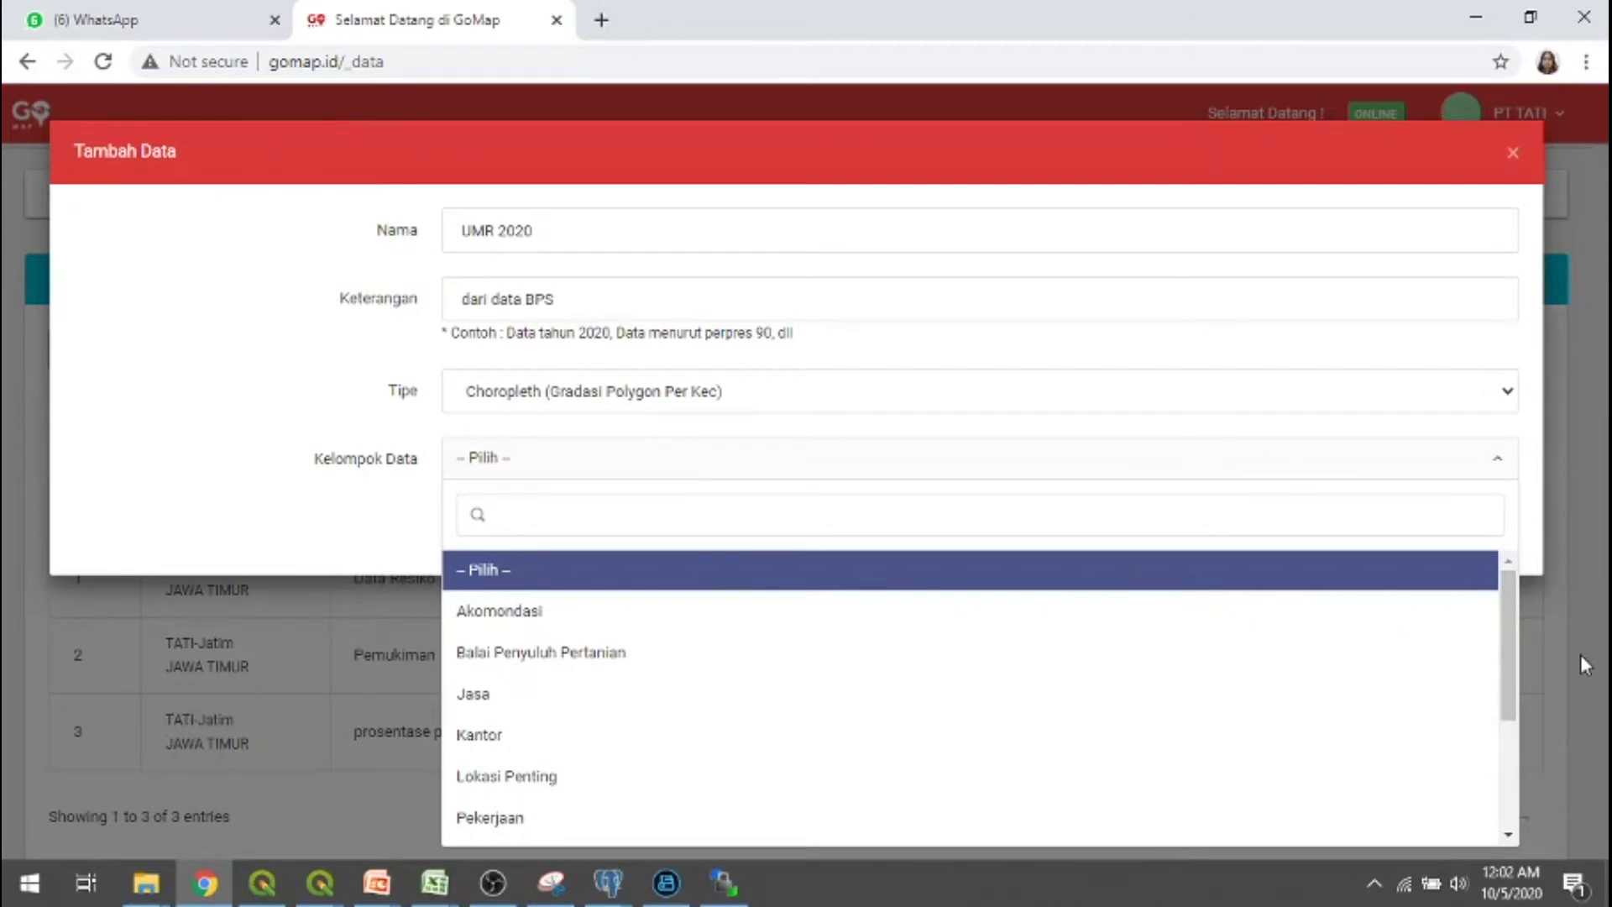
{"action": "left_click_drag", "start_coordinate": [1508, 617], "coordinate": [1505, 747]}
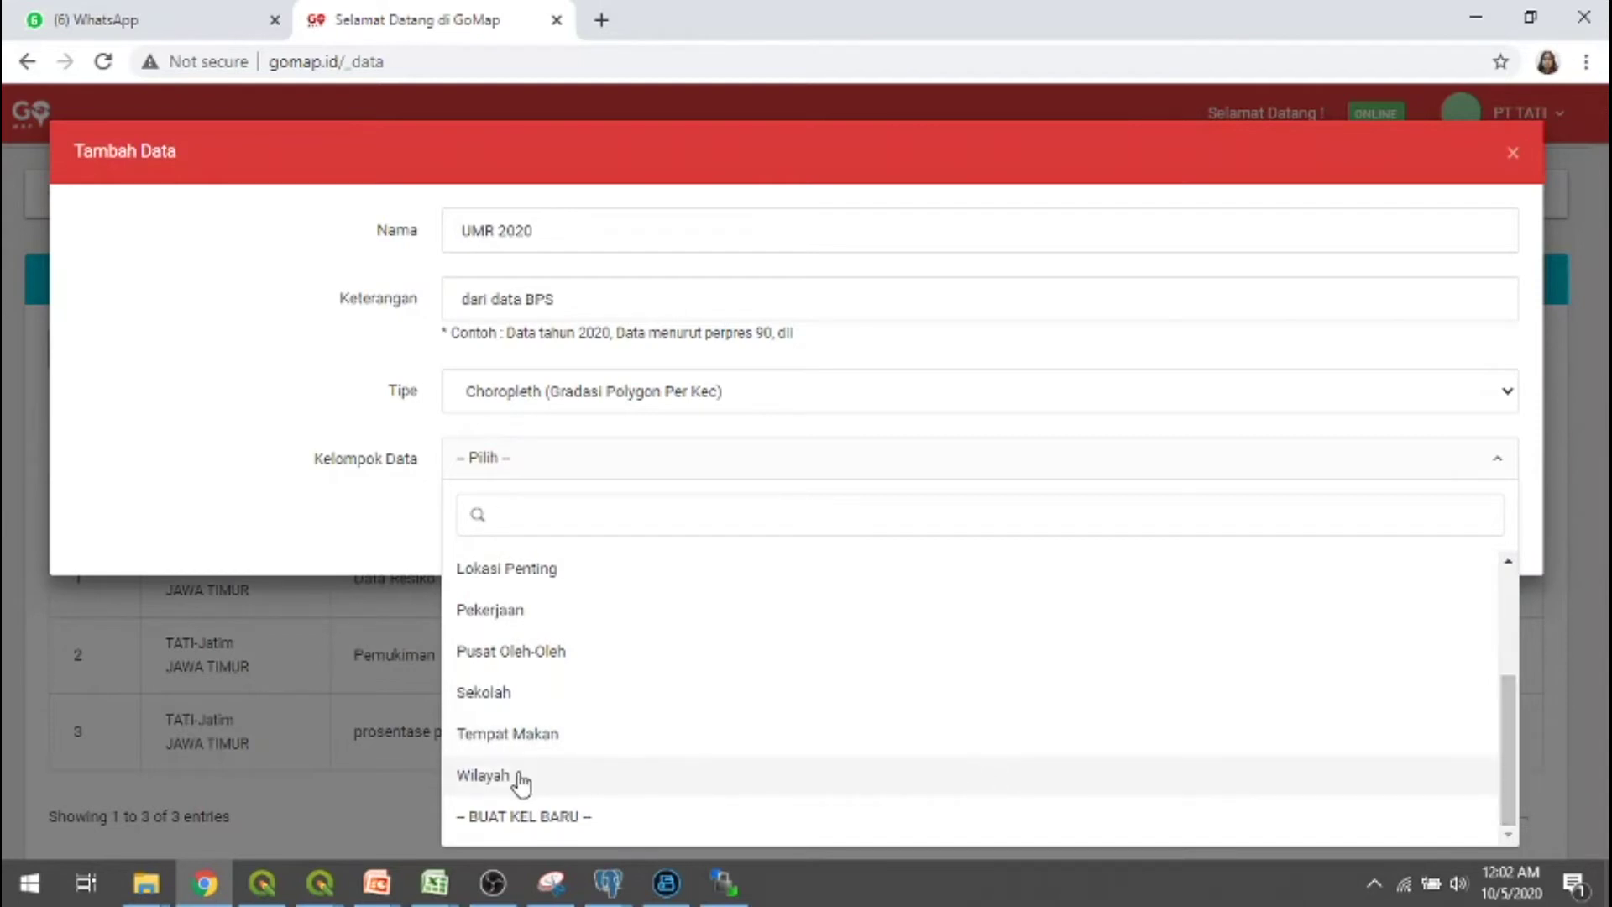
{"action": "left_click", "coordinate": [483, 775]}
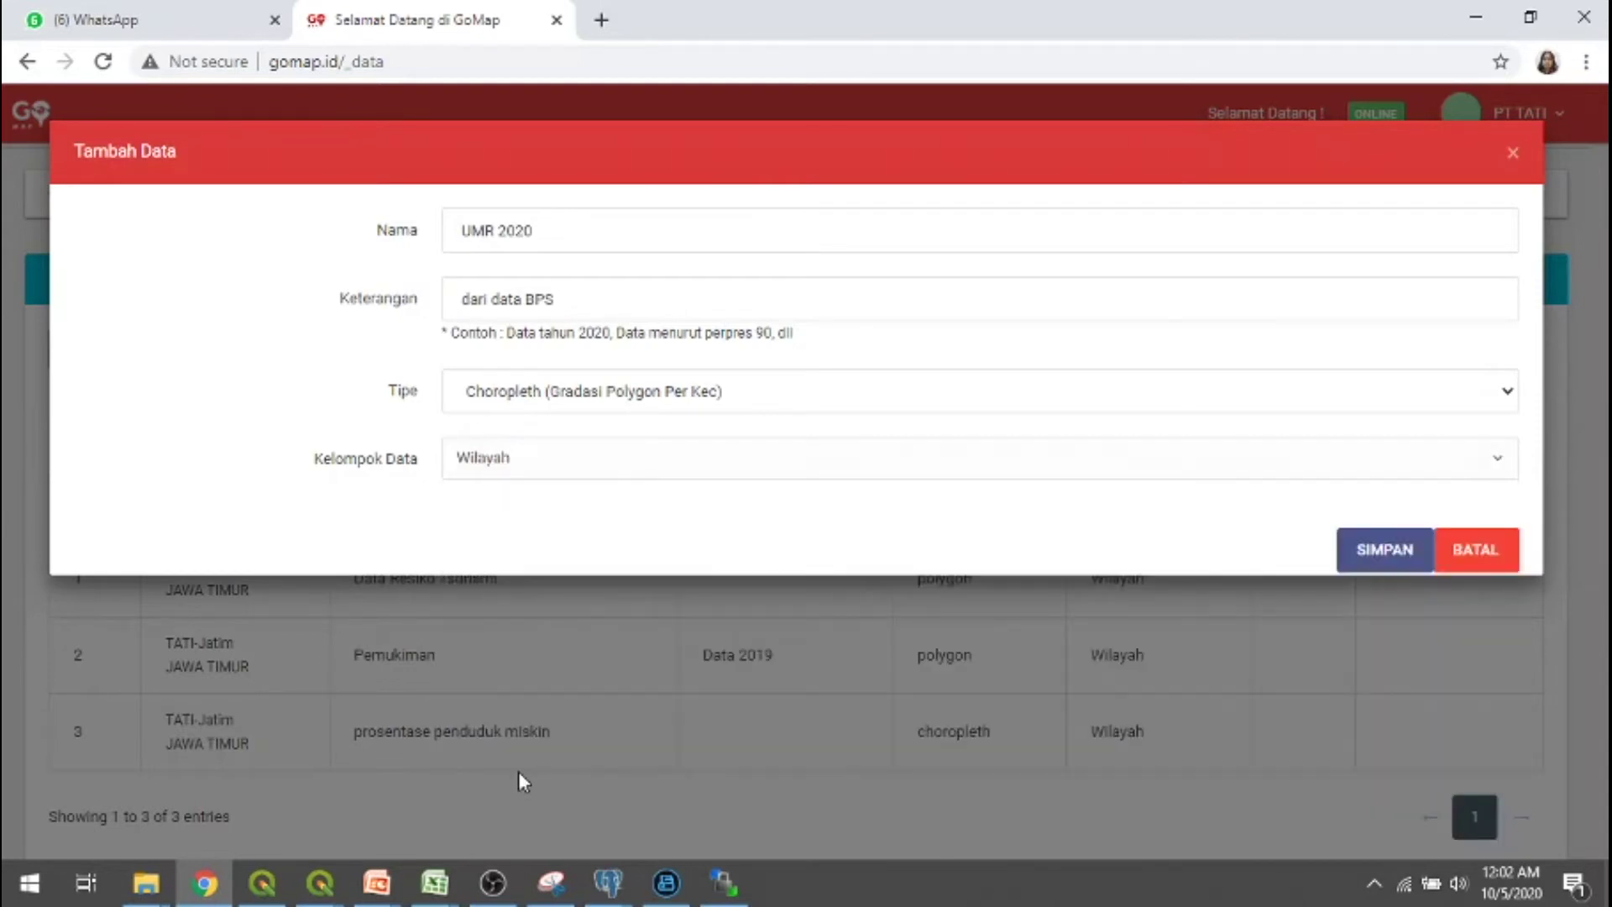
{"action": "left_click", "coordinate": [1366, 547]}
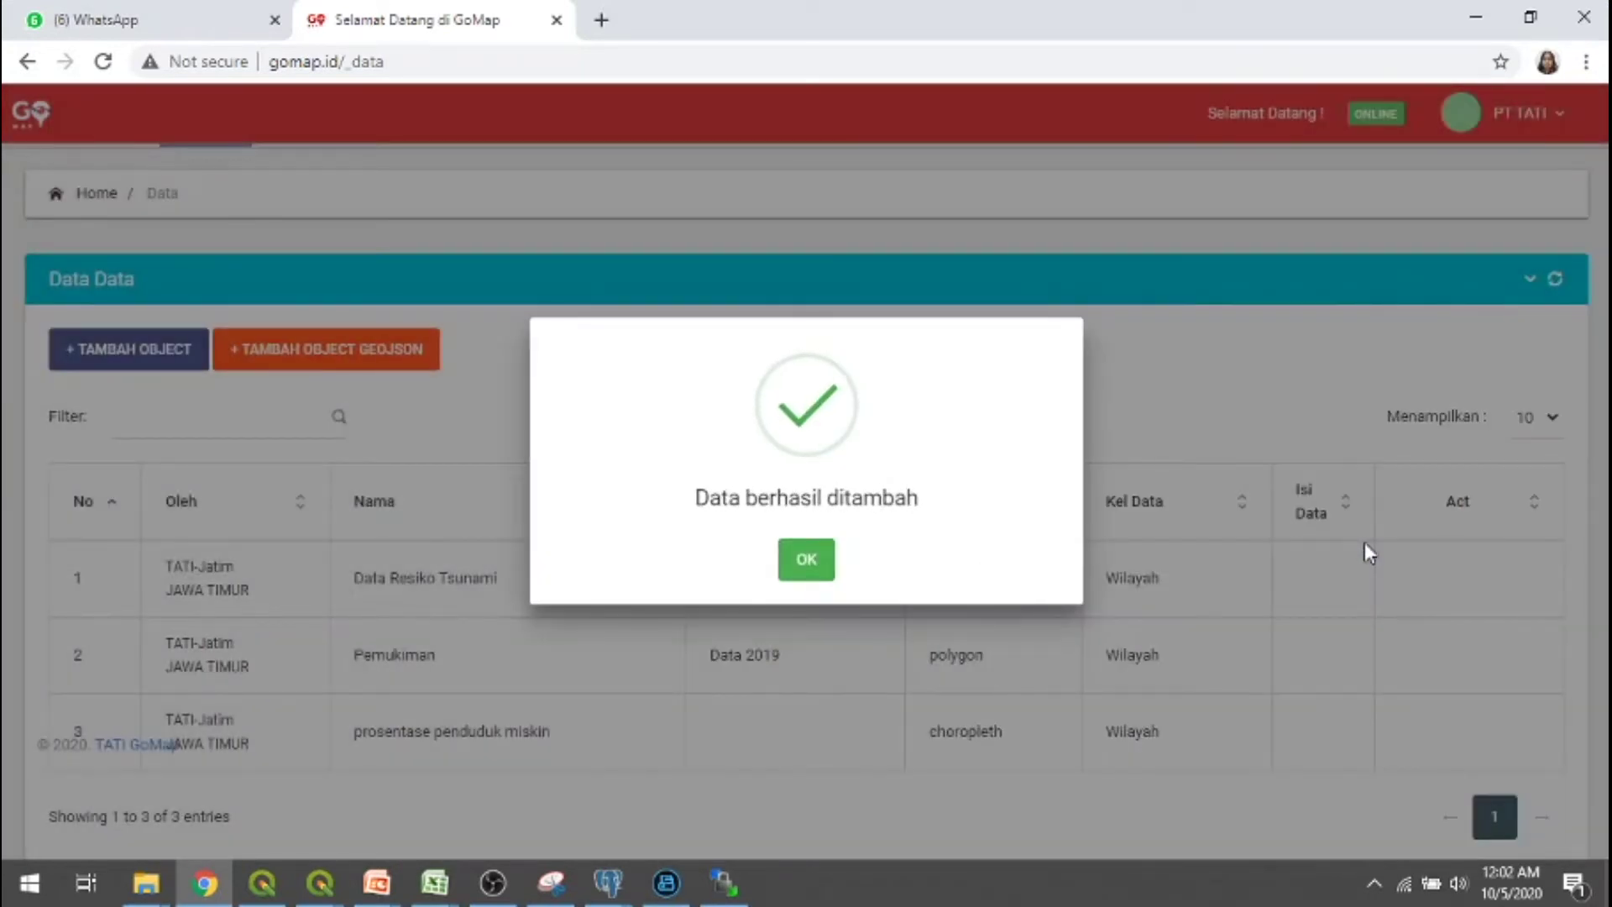
{"action": "left_click", "coordinate": [807, 561]}
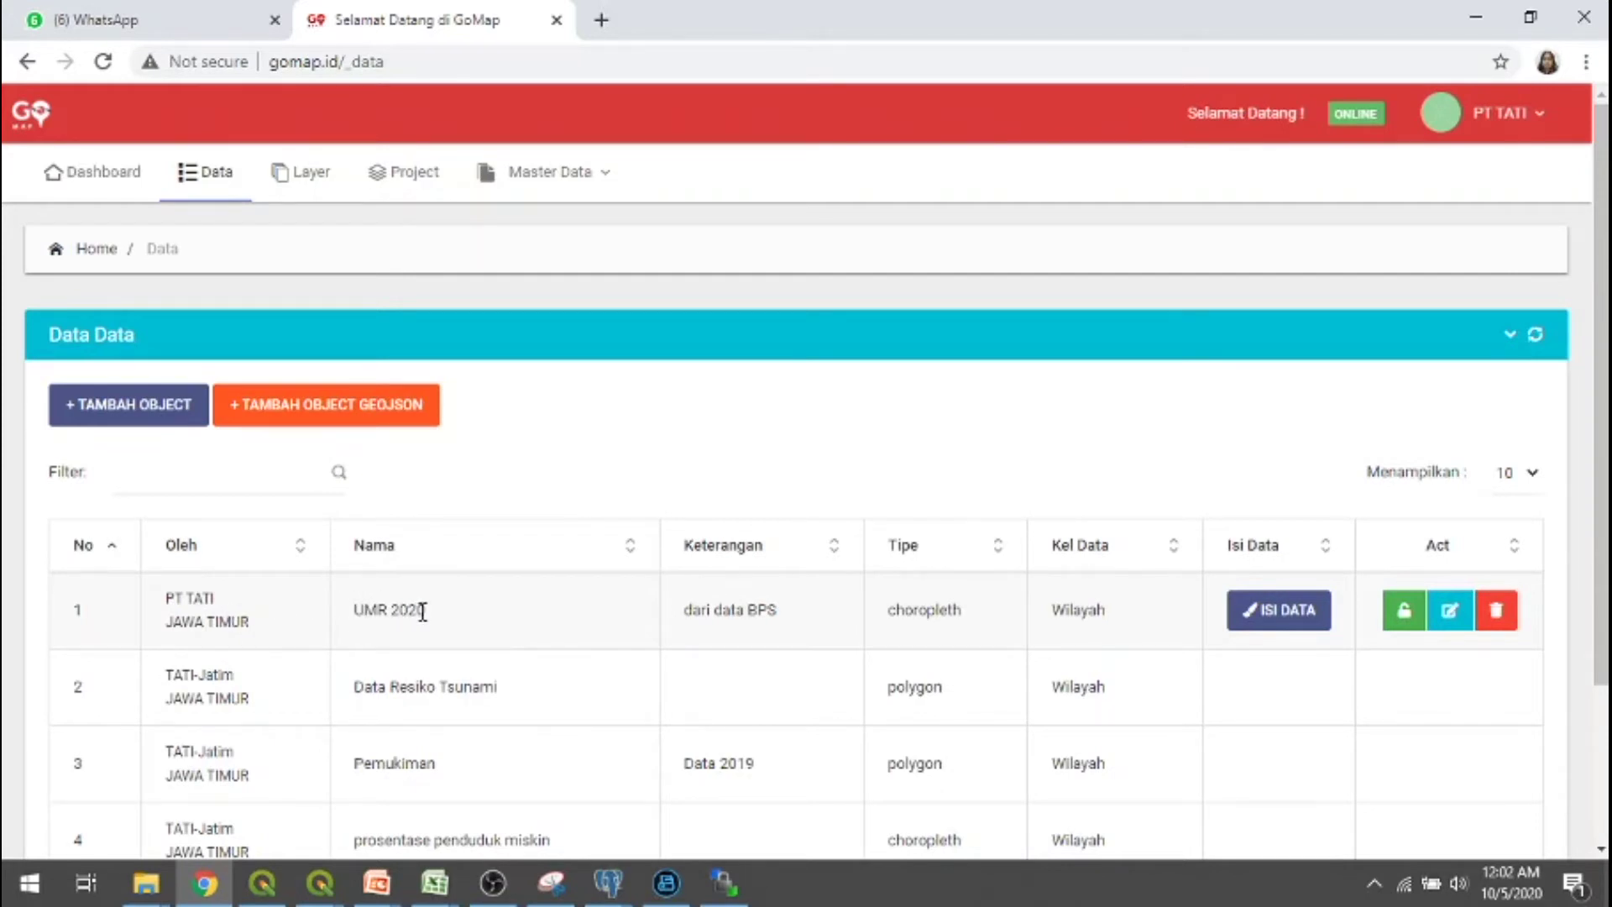
Open the data entry page of UMR 2020 and look through its table of regions.
{"action": "left_click", "coordinate": [1297, 625]}
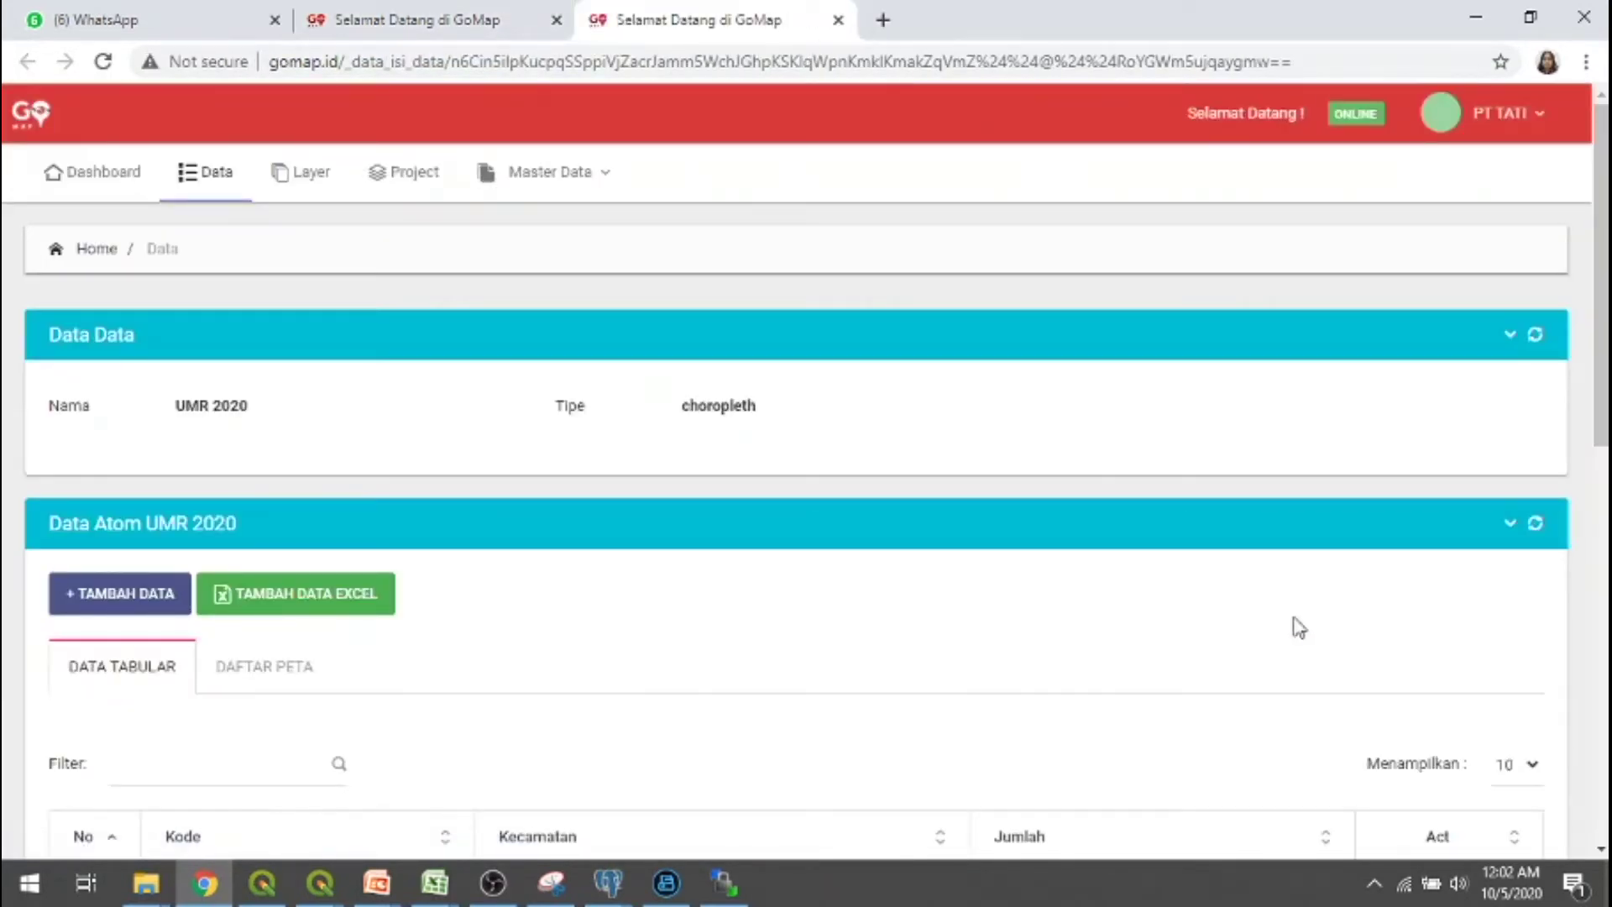
{"action": "scroll", "coordinate": [806, 503], "scroll_direction": "down", "scroll_amount": 5}
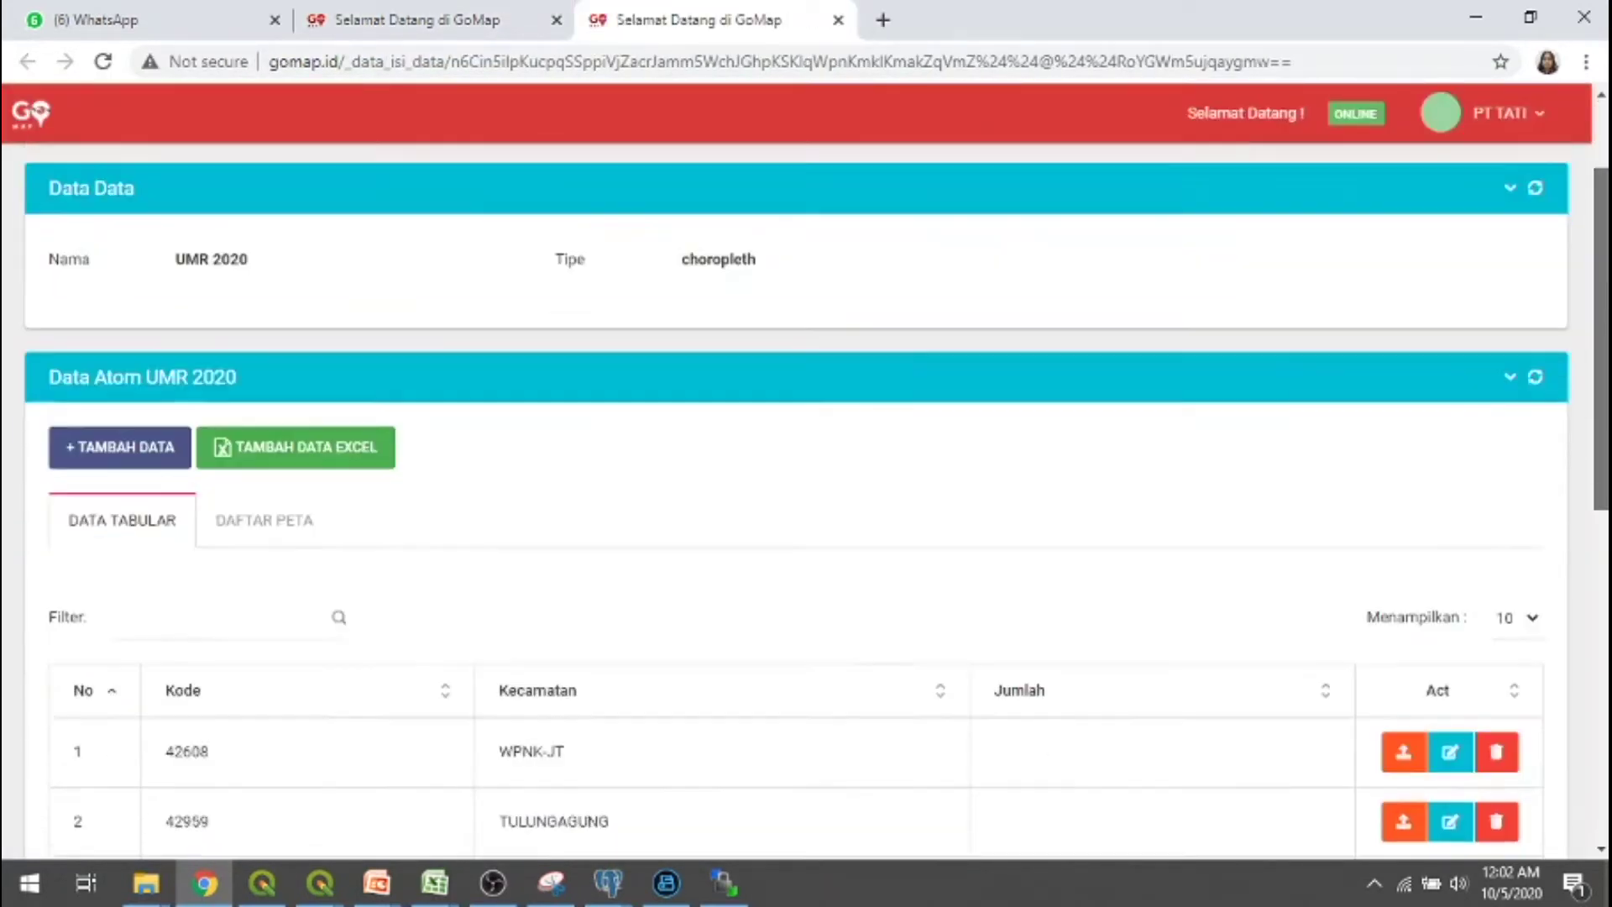
{"action": "scroll", "coordinate": [806, 503], "scroll_direction": "down", "scroll_amount": 1}
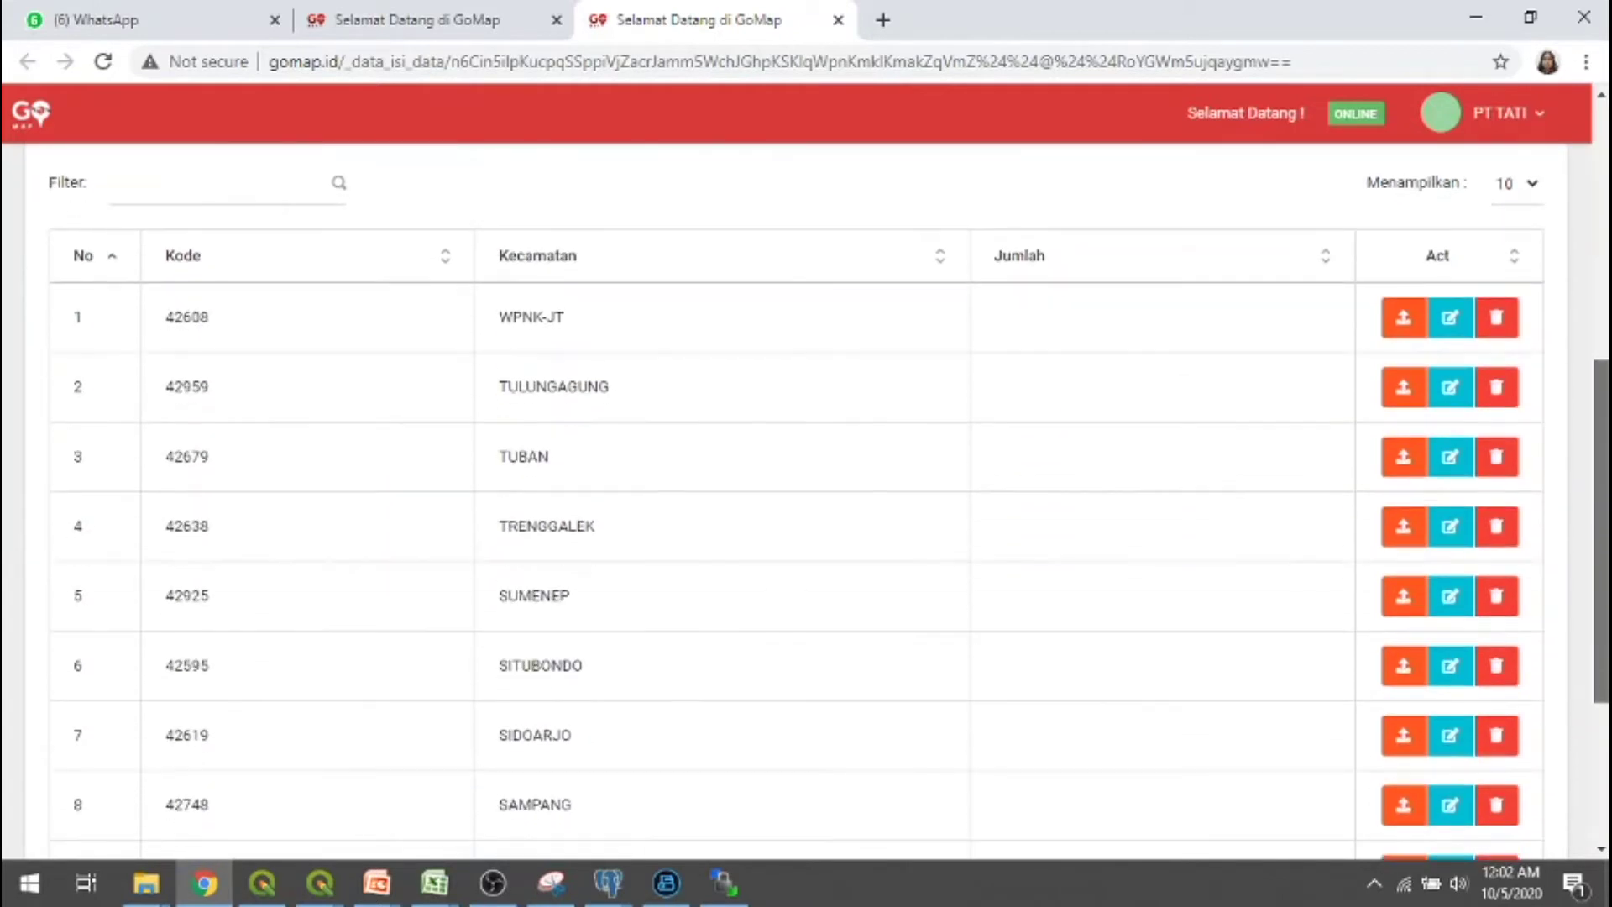
{"action": "scroll", "coordinate": [806, 503], "scroll_direction": "down", "scroll_amount": 1}
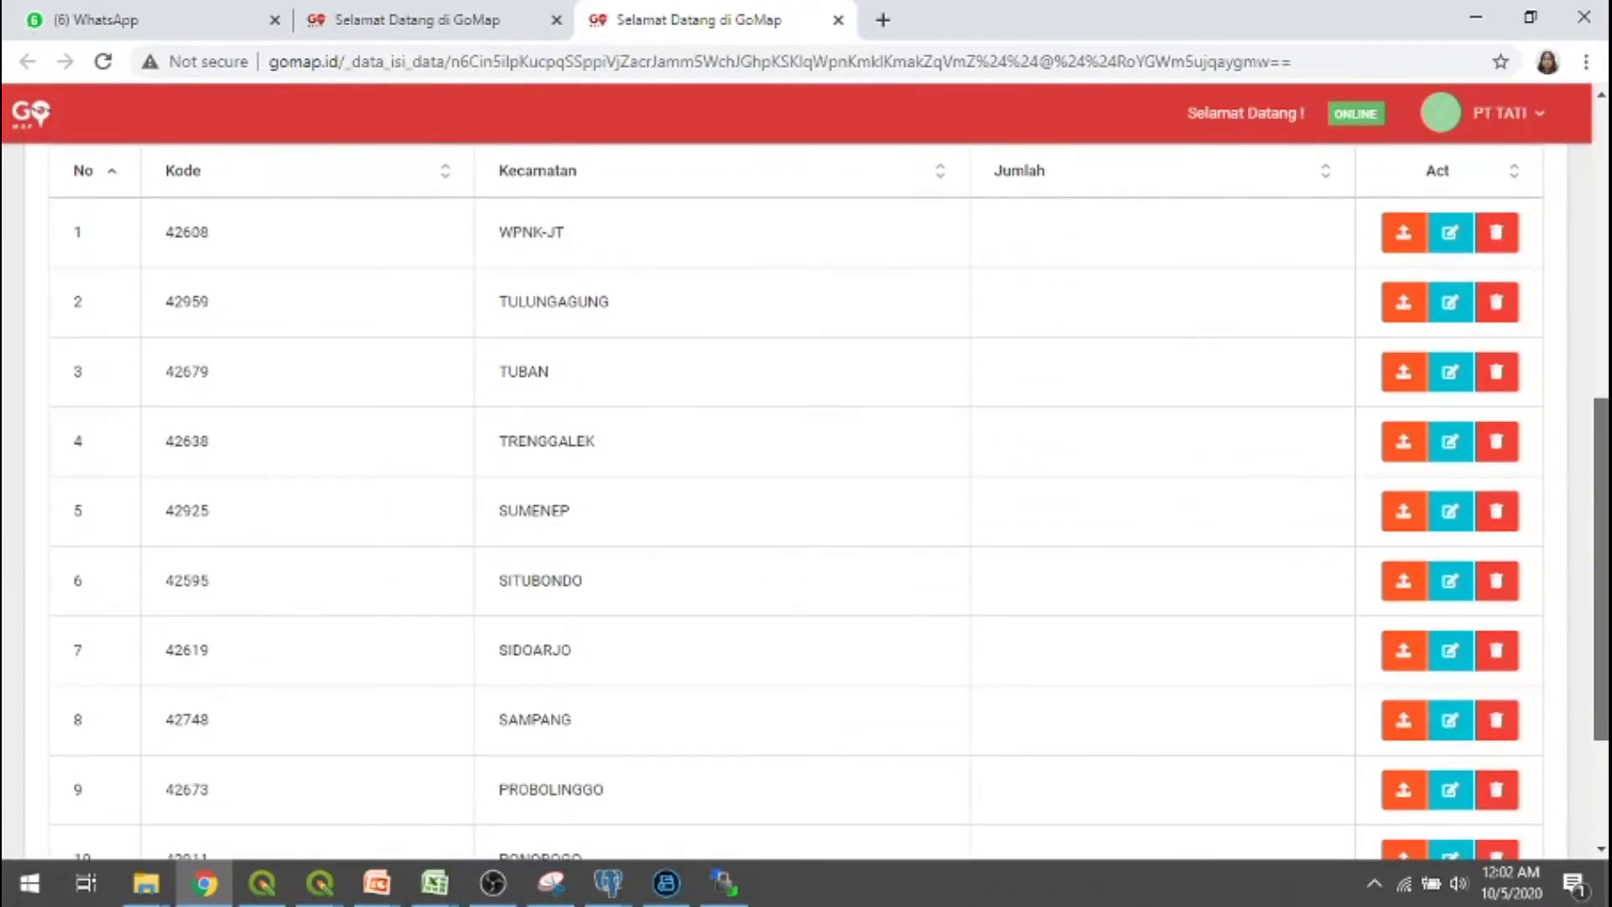
{"action": "scroll", "coordinate": [806, 504], "scroll_direction": "down", "scroll_amount": 1}
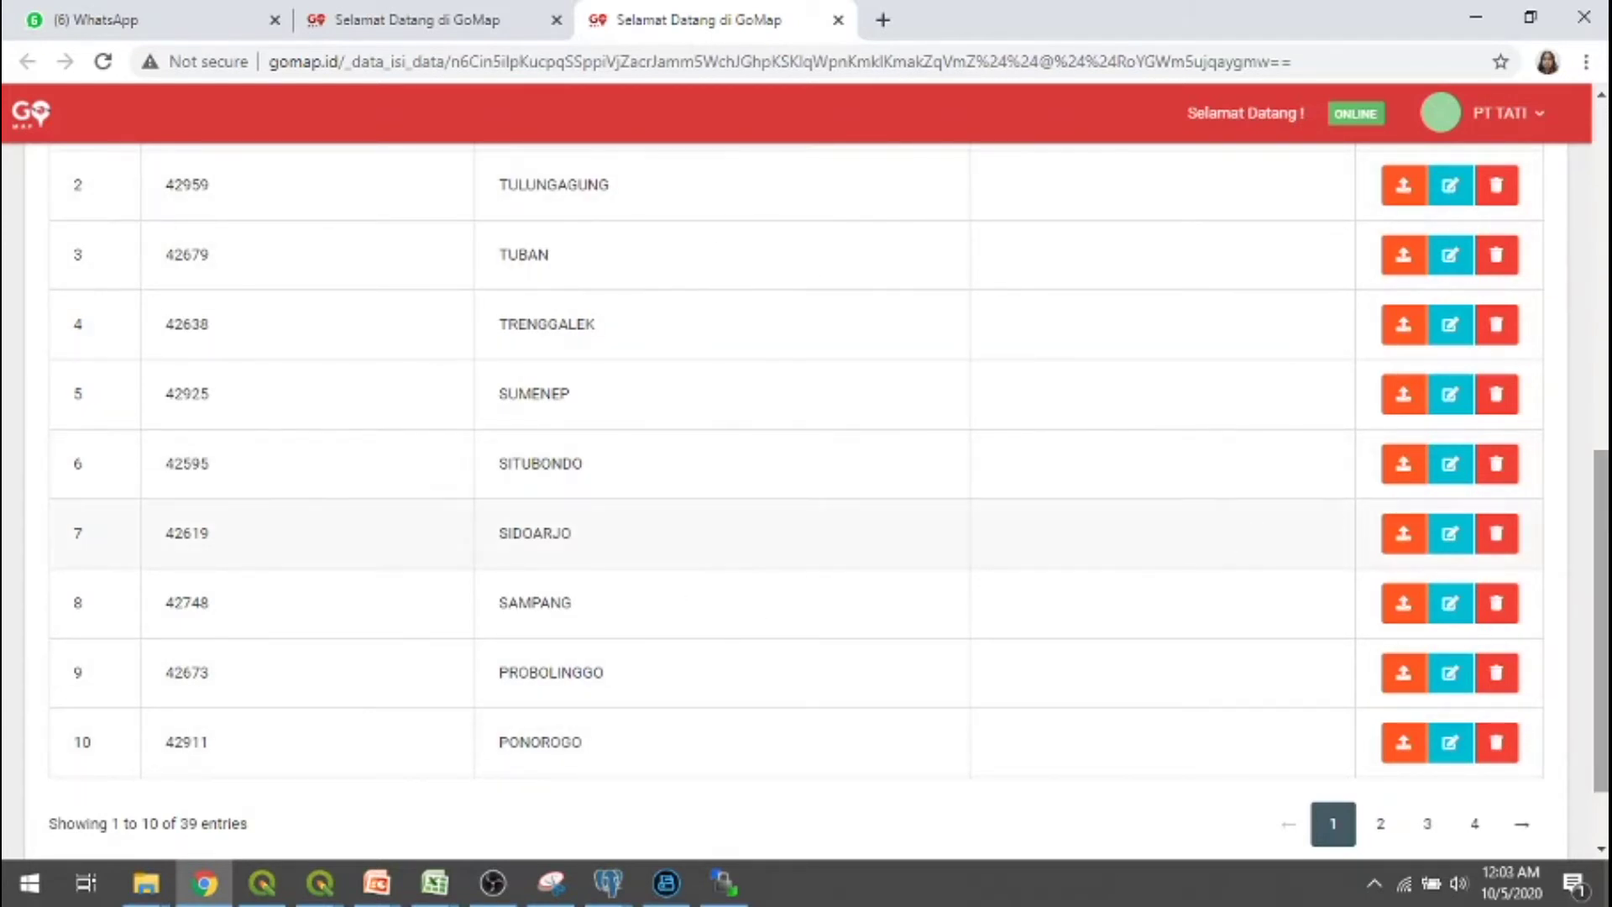
{"action": "scroll", "coordinate": [1573, 416], "scroll_direction": "up", "scroll_amount": 4}
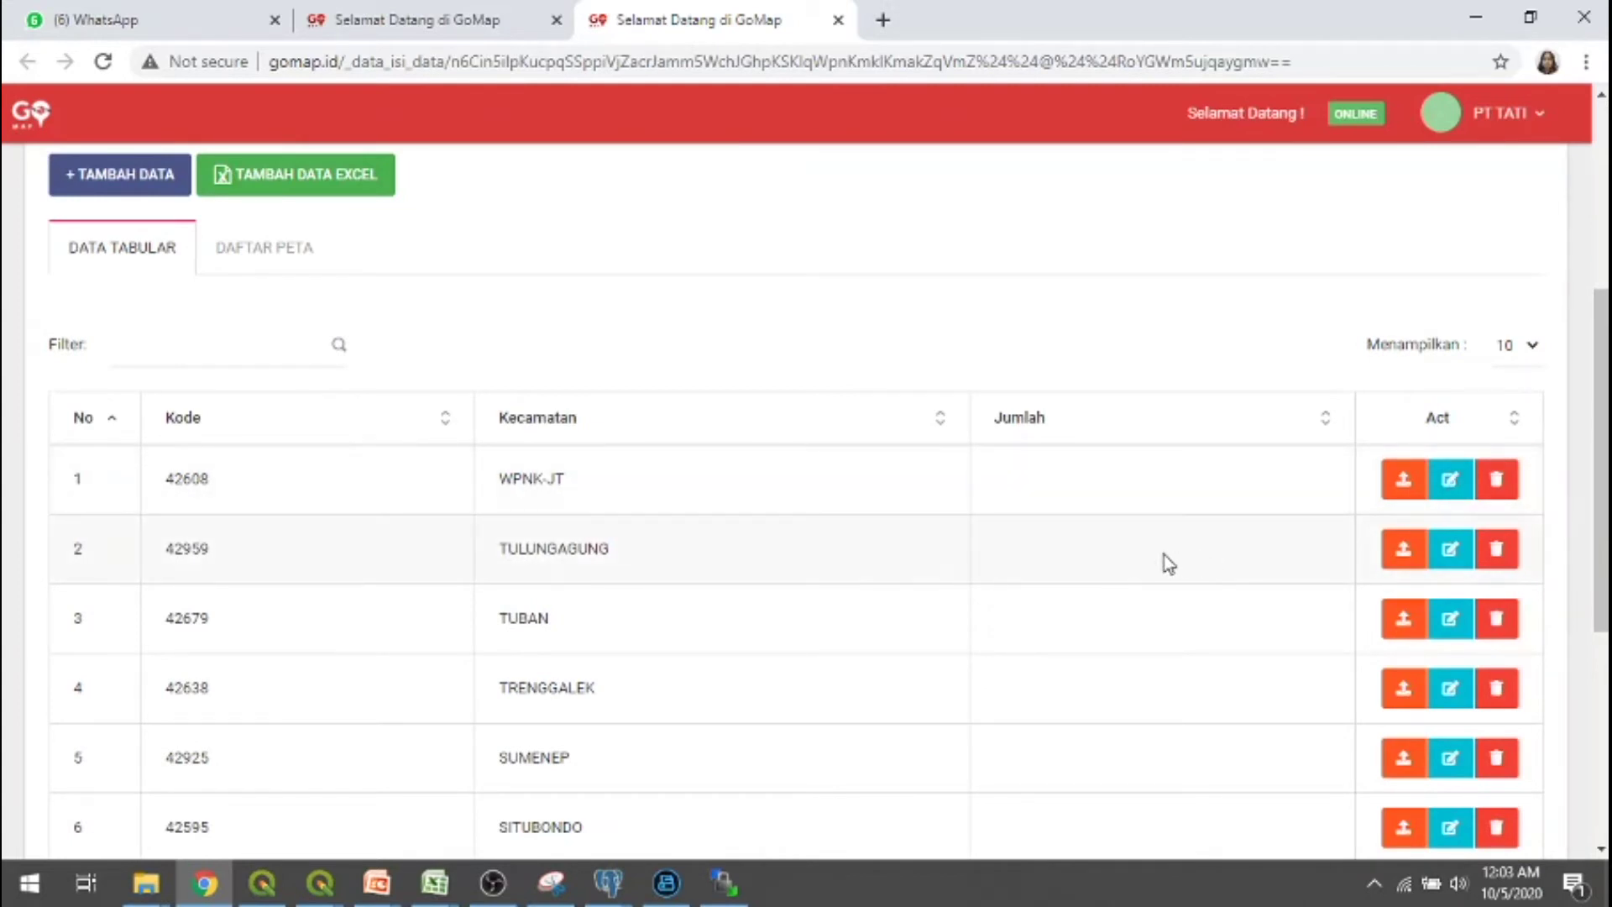
Edit the TULUNGAGUNG record, set its Jumlah to 1000000 and save it.
{"action": "left_click", "coordinate": [1456, 559]}
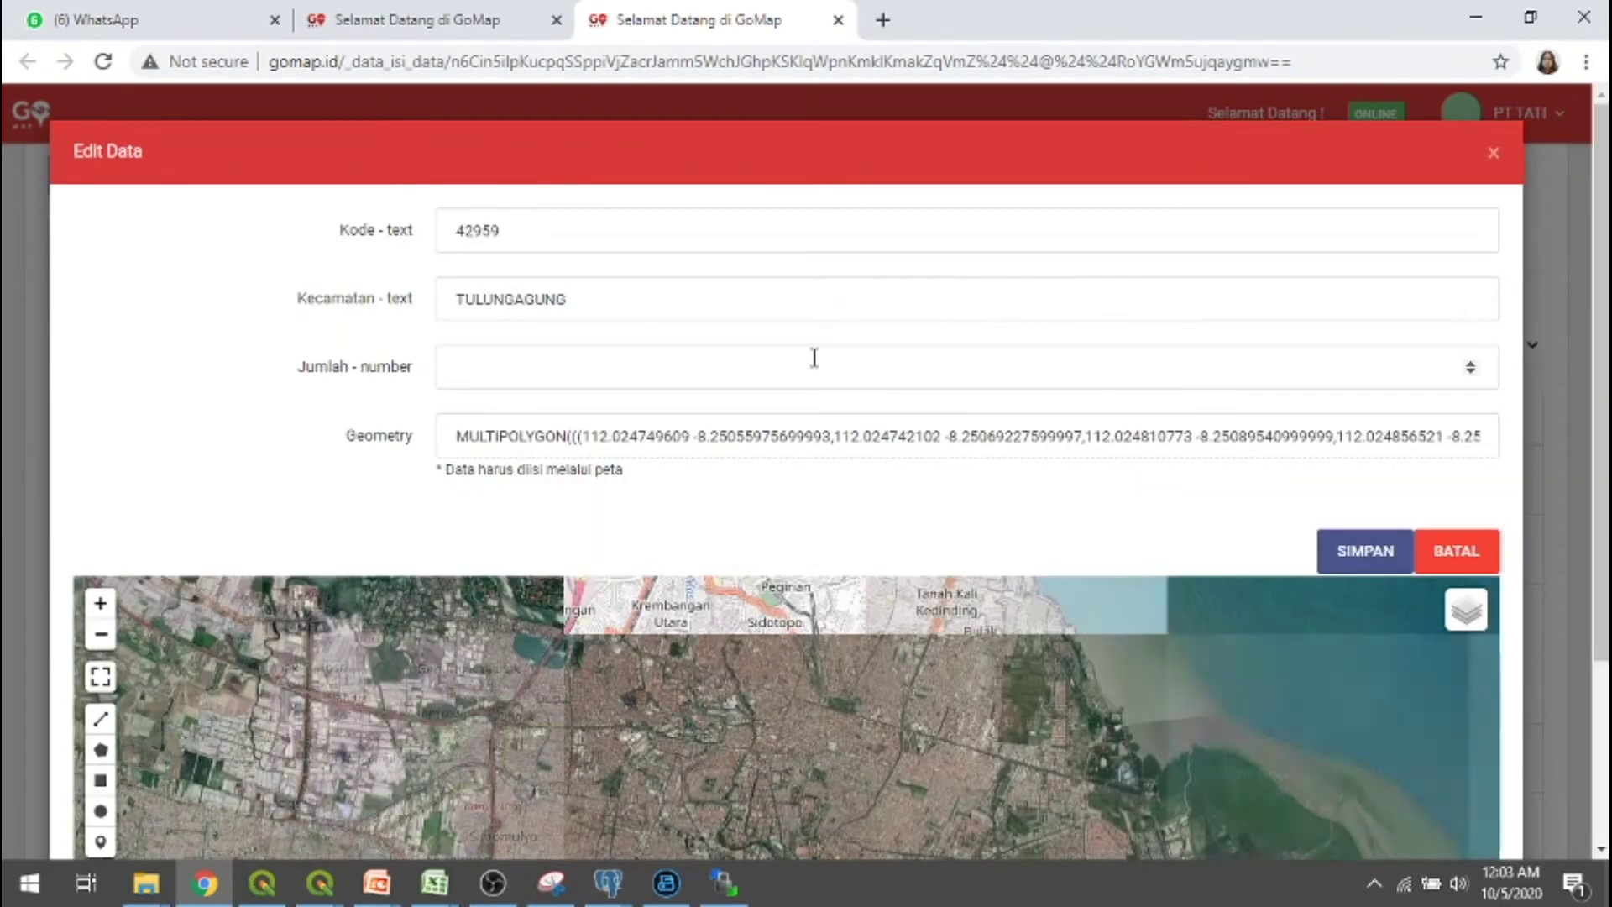
{"action": "left_click", "coordinate": [814, 357]}
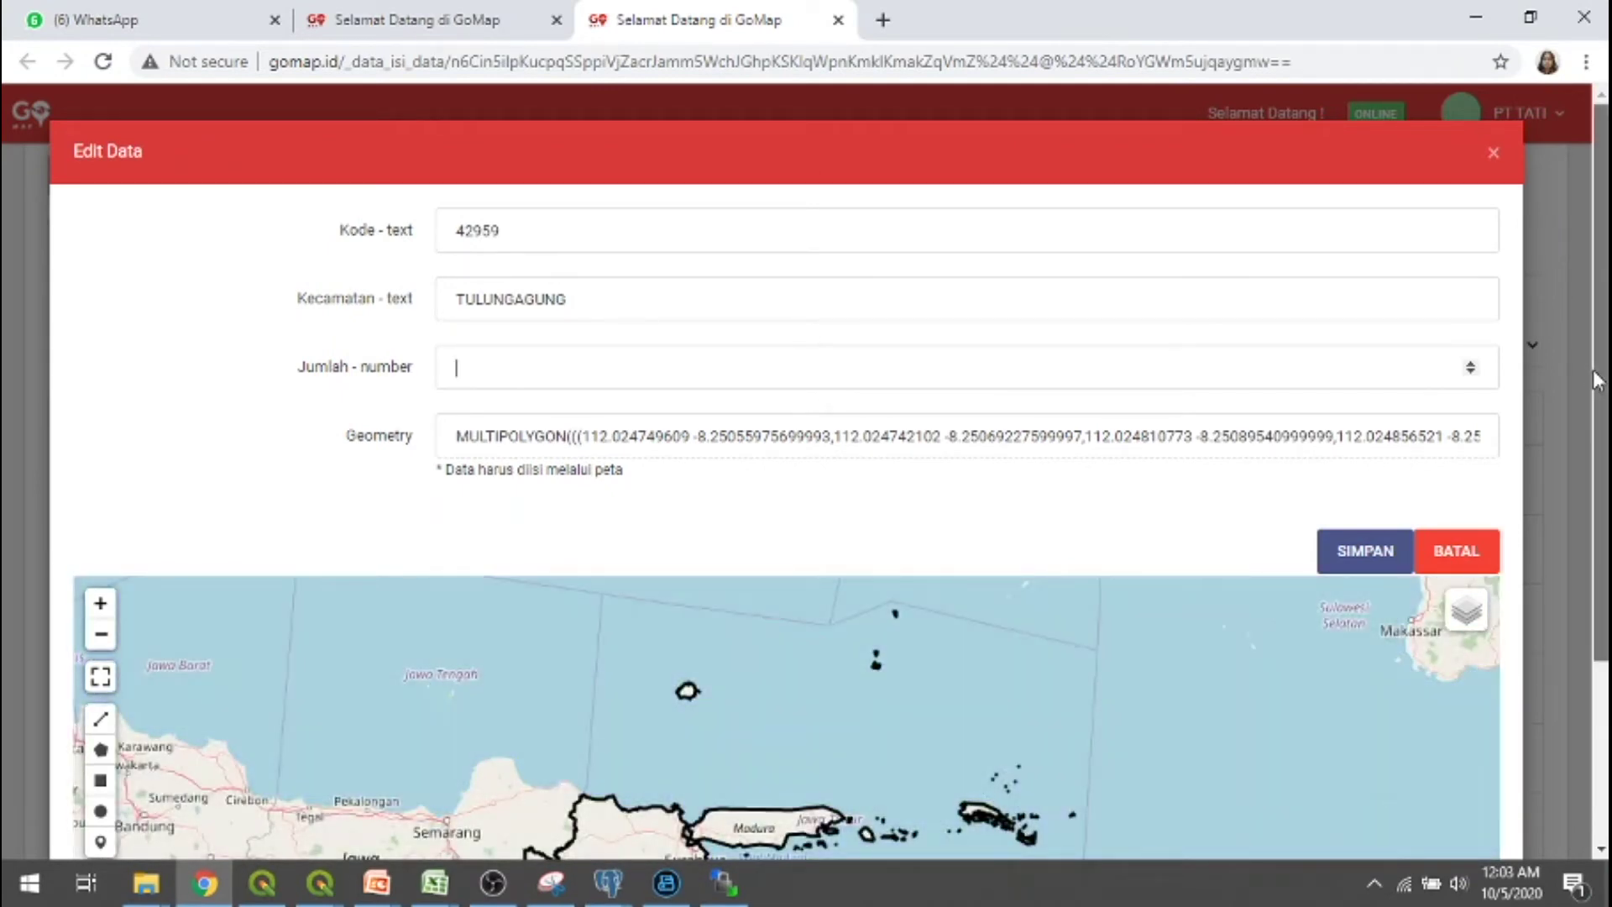
{"action": "left_click_drag", "start_coordinate": [1597, 378], "coordinate": [1599, 525]}
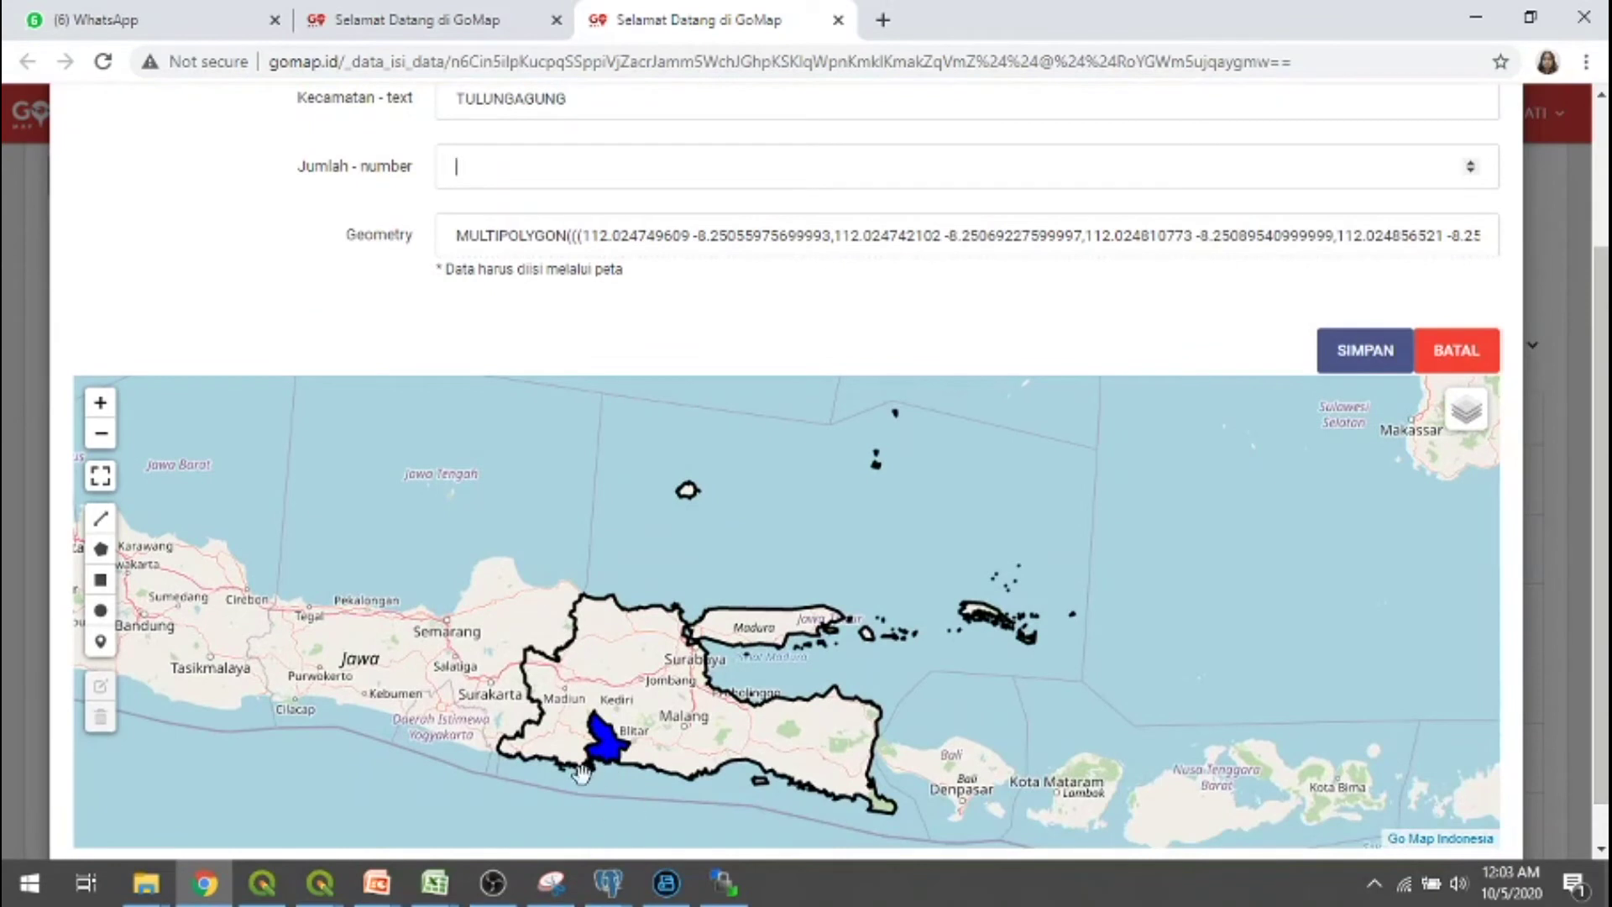
{"action": "left_click", "coordinate": [589, 177]}
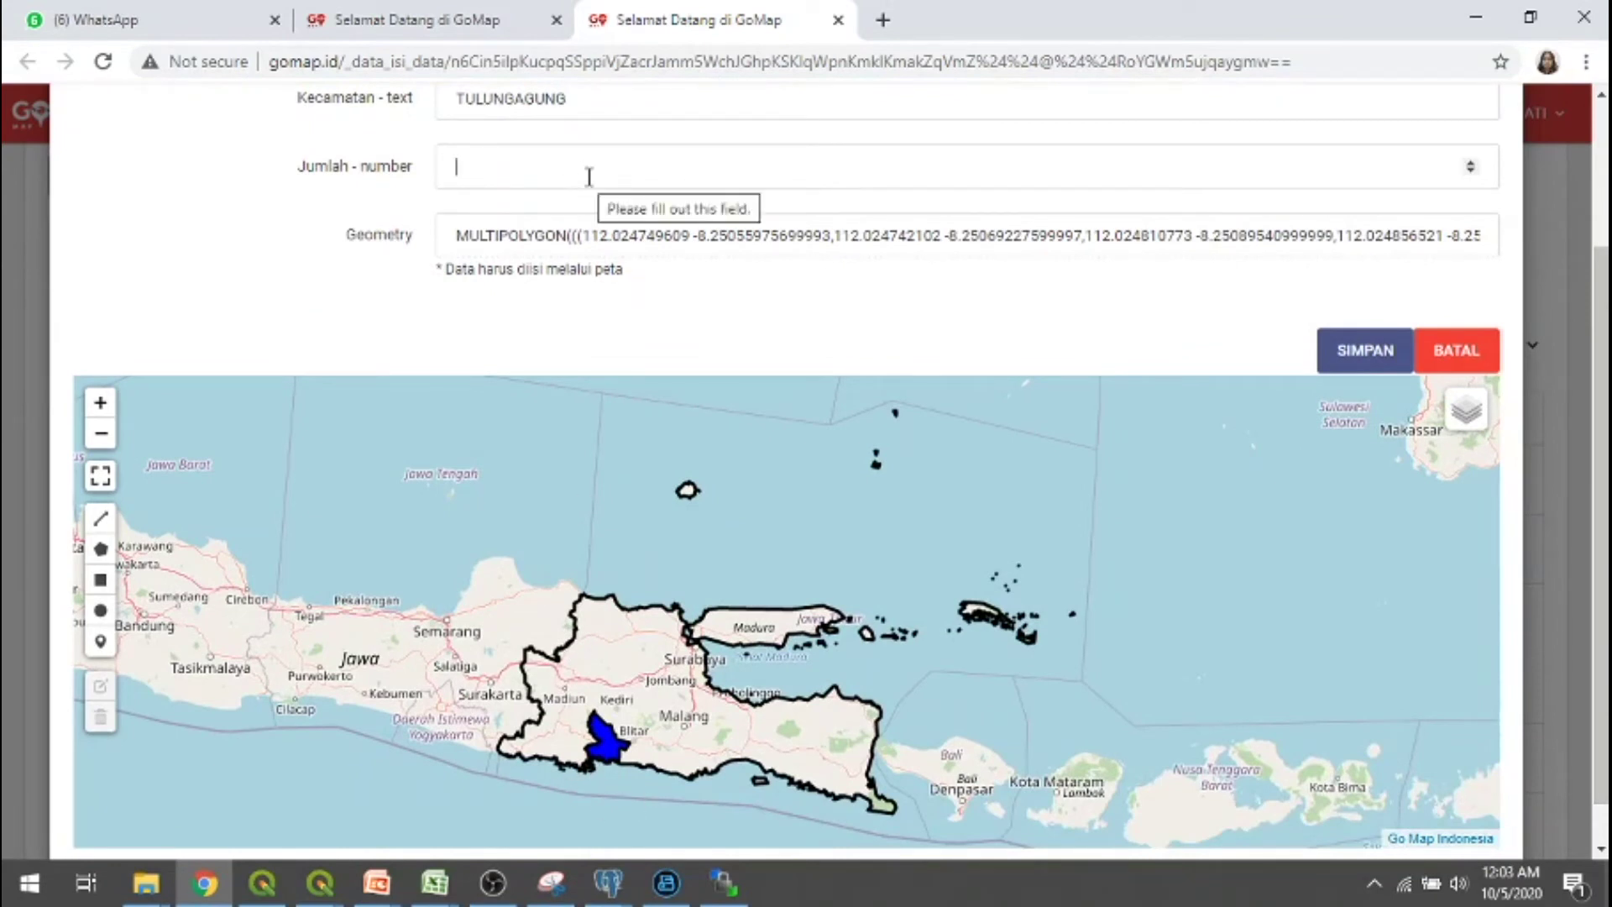
{"action": "type", "text": "10000"}
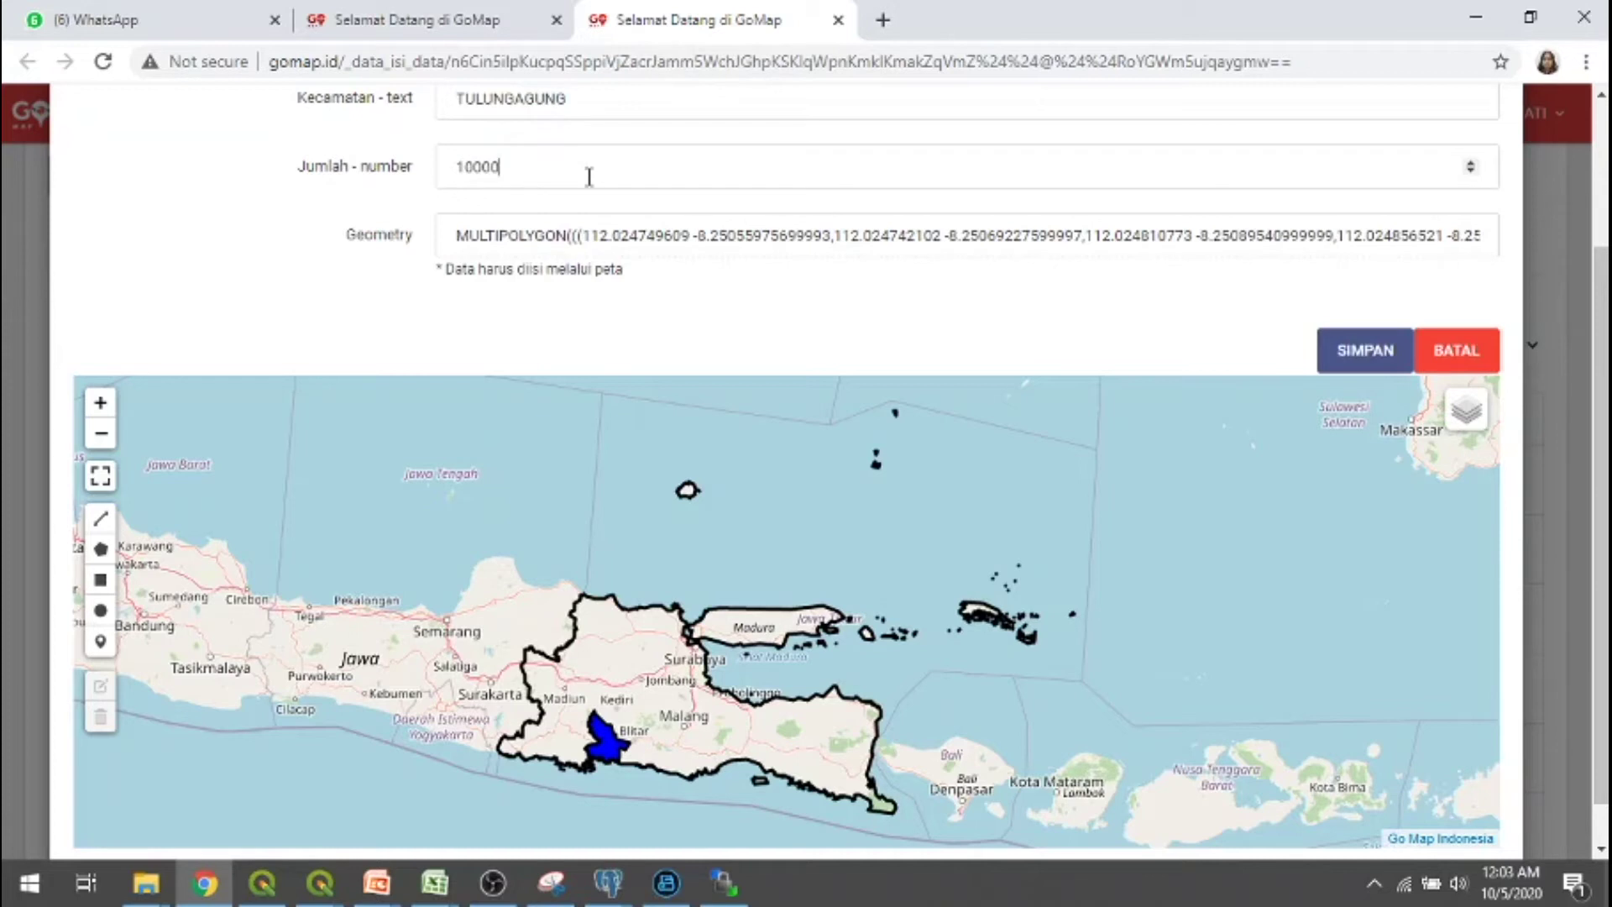
{"action": "key", "text": "ctrl+a"}
{"action": "left_click", "coordinate": [589, 177]}
{"action": "left_click", "coordinate": [1330, 351]}
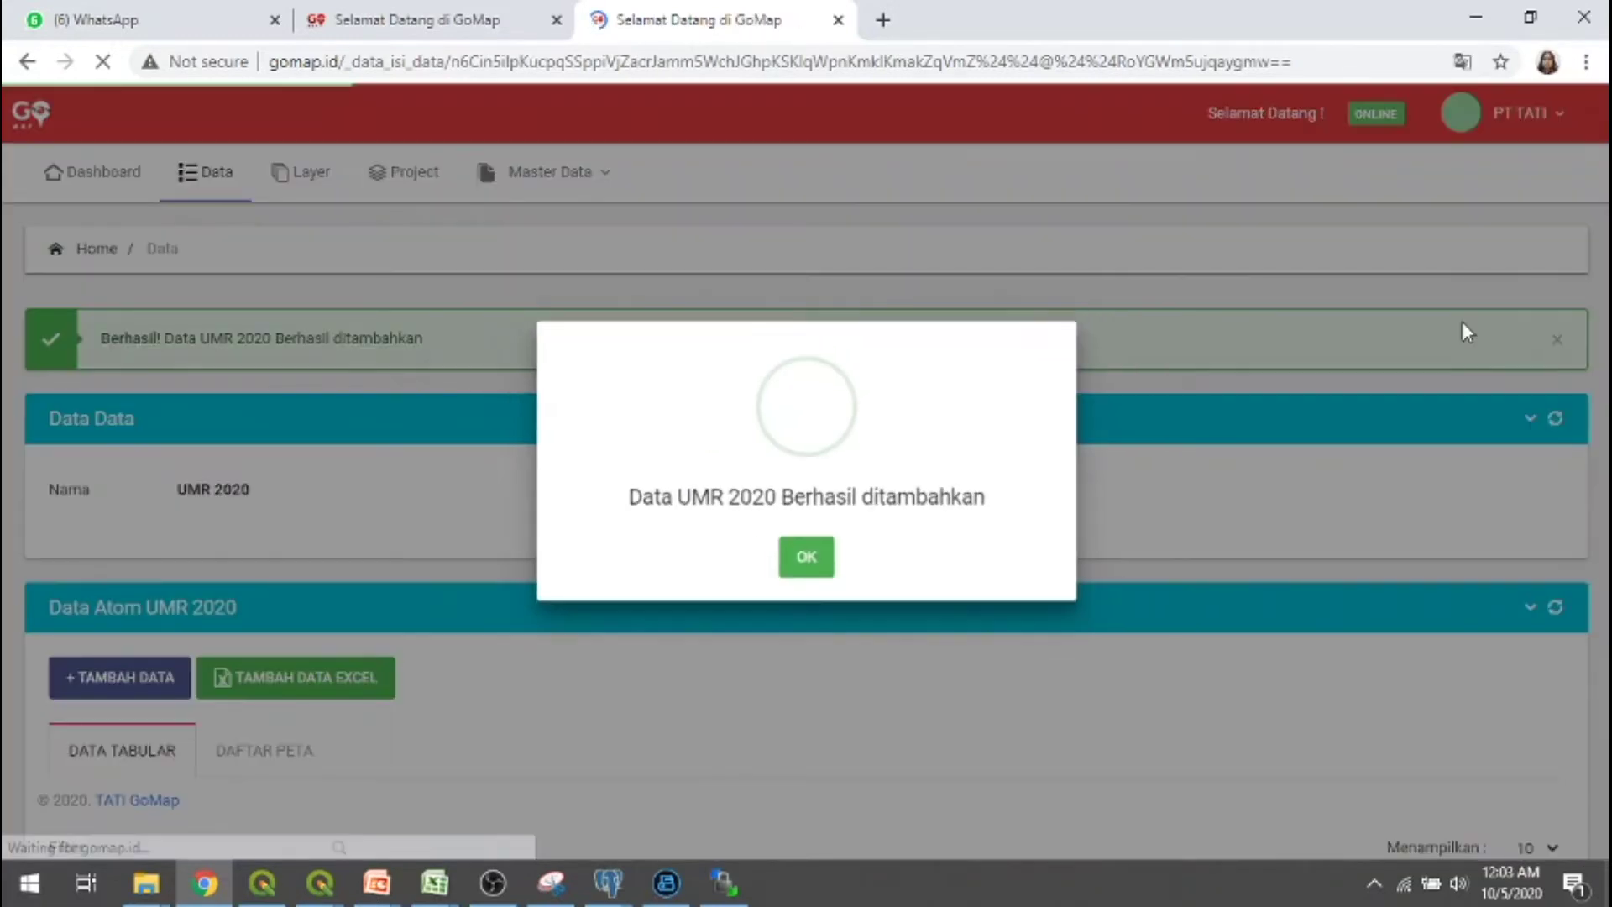
{"action": "left_click", "coordinate": [789, 570]}
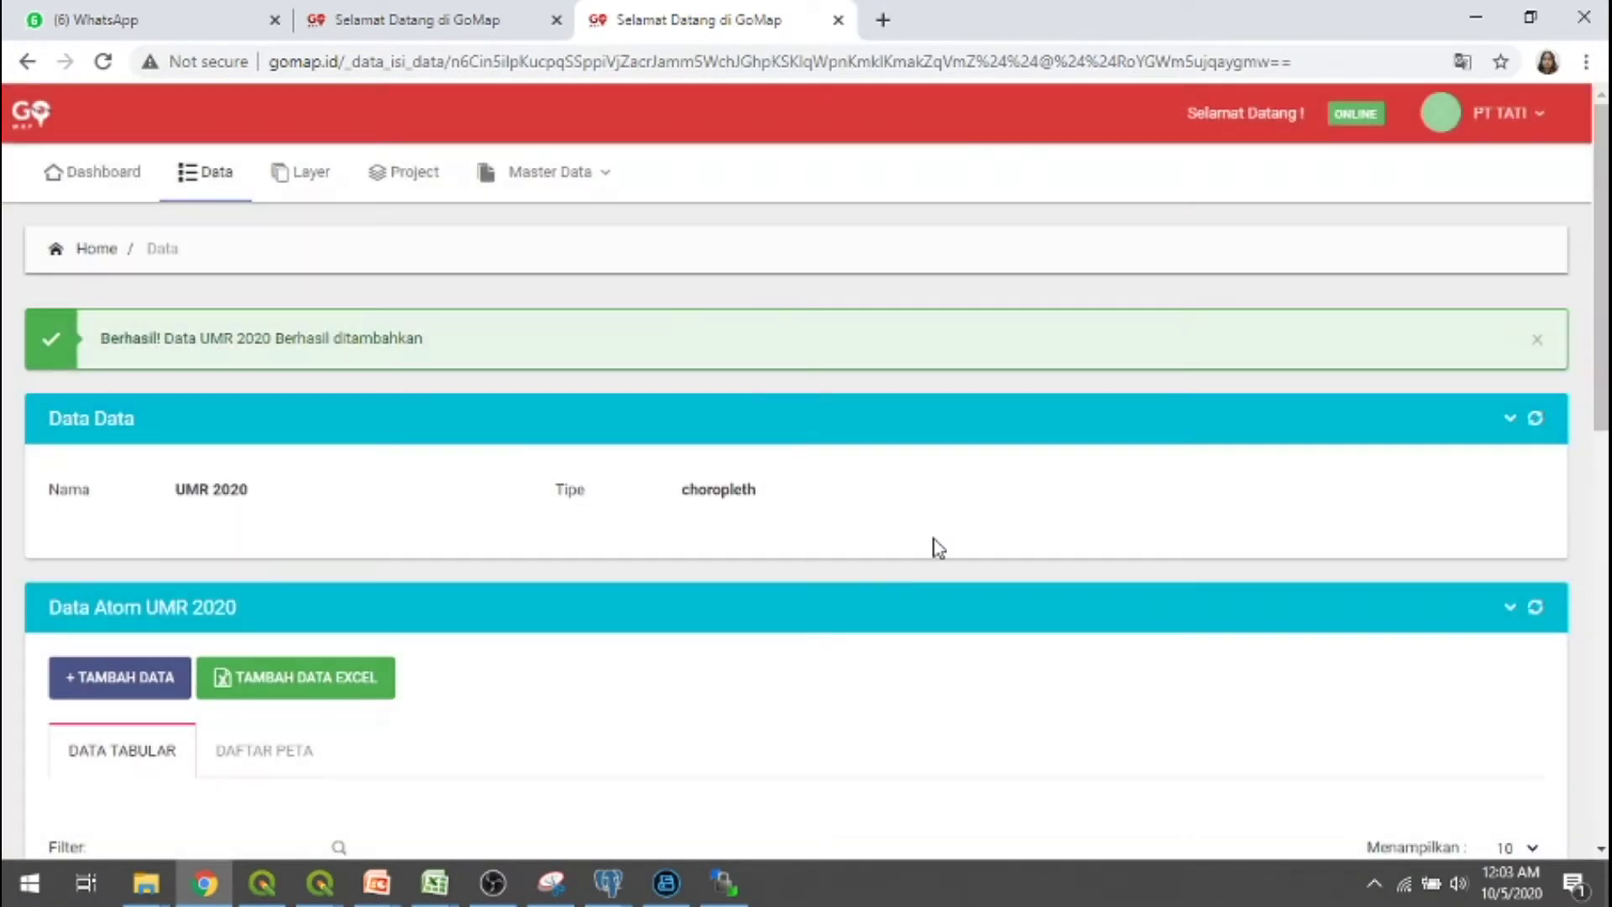
Download the Excel template for the UMR 2020 data and open template_UMR 2020.xlsx in Excel.
{"action": "scroll", "coordinate": [932, 546], "scroll_direction": "down", "scroll_amount": 8}
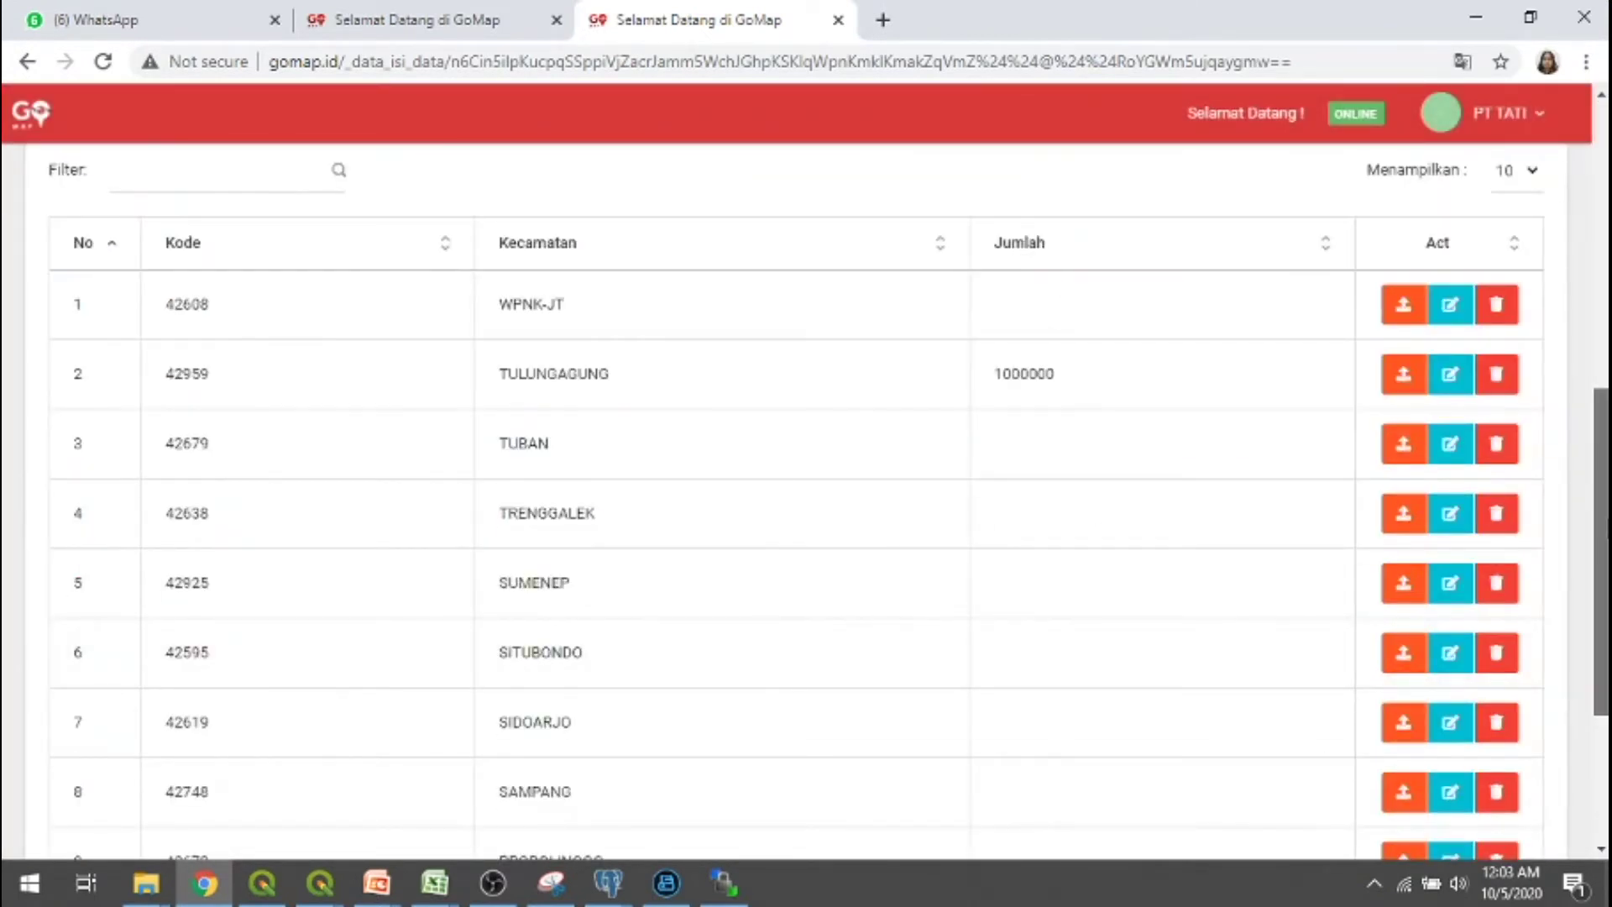
{"action": "scroll", "coordinate": [806, 504], "scroll_direction": "down", "scroll_amount": 3}
{"action": "scroll", "coordinate": [806, 504], "scroll_direction": "up", "scroll_amount": 5}
{"action": "scroll", "coordinate": [806, 504], "scroll_direction": "up", "scroll_amount": 2}
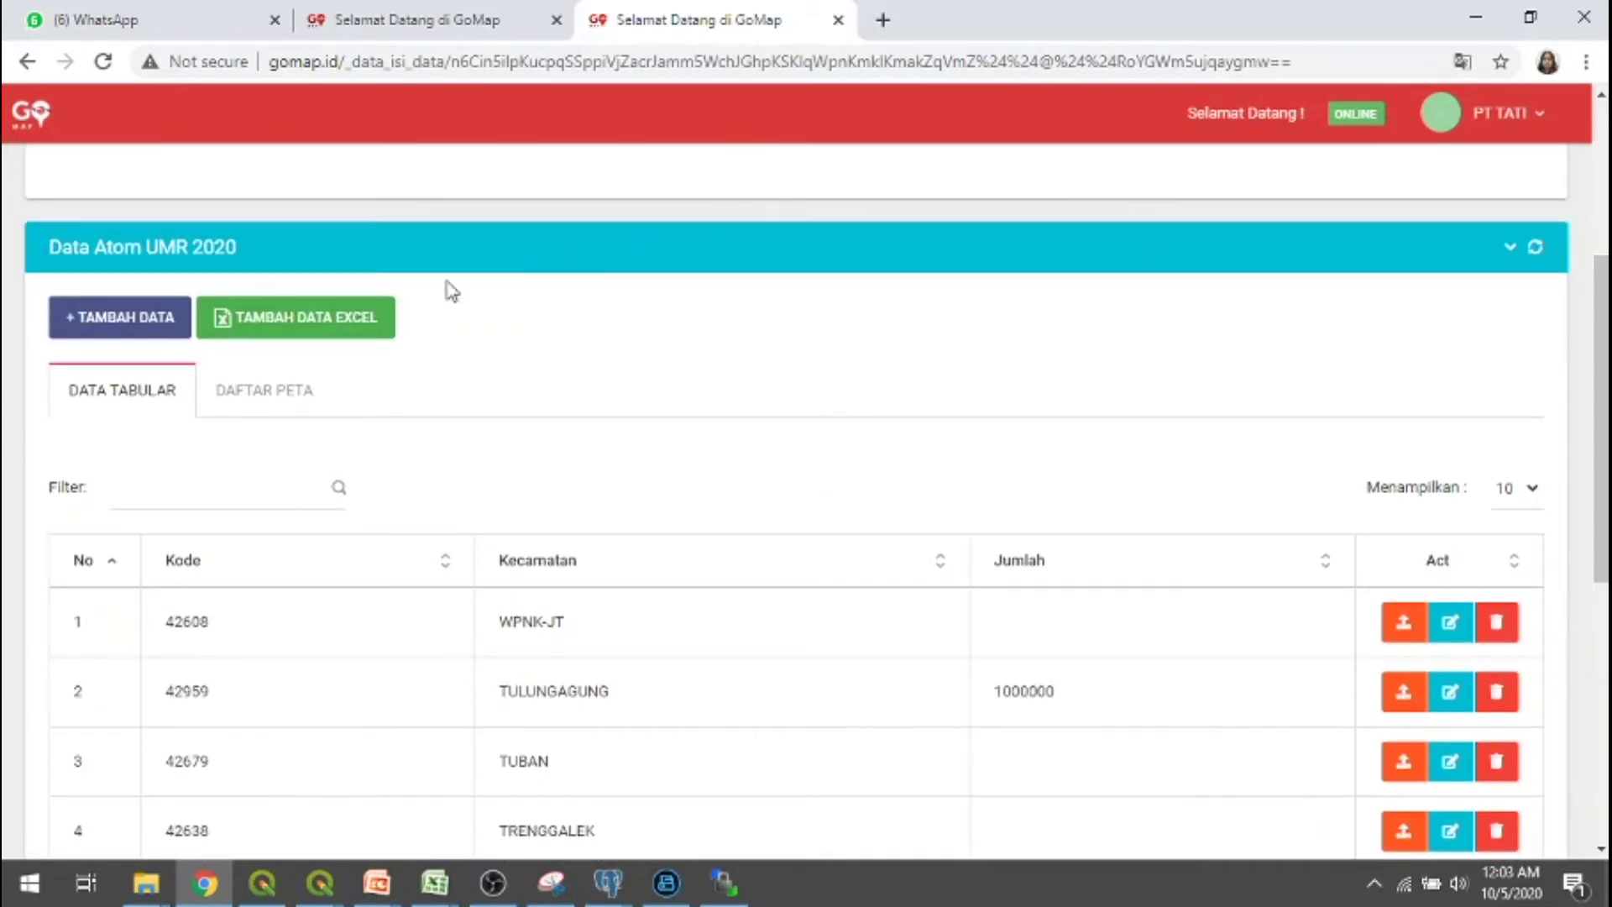
{"action": "left_click", "coordinate": [342, 319]}
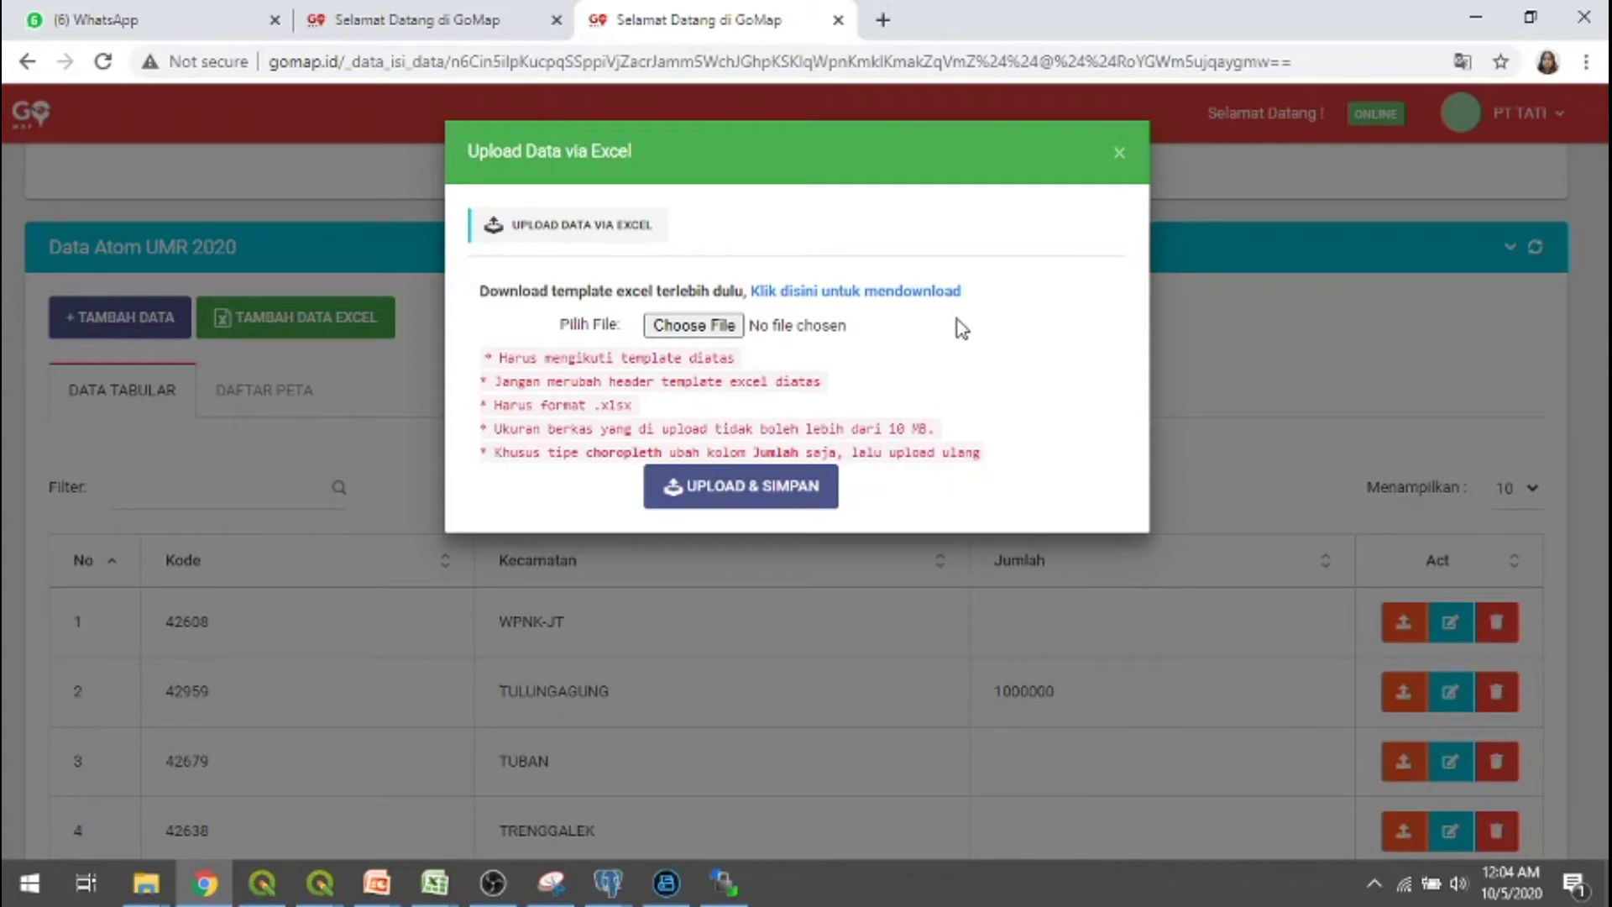
{"action": "left_click", "coordinate": [920, 294]}
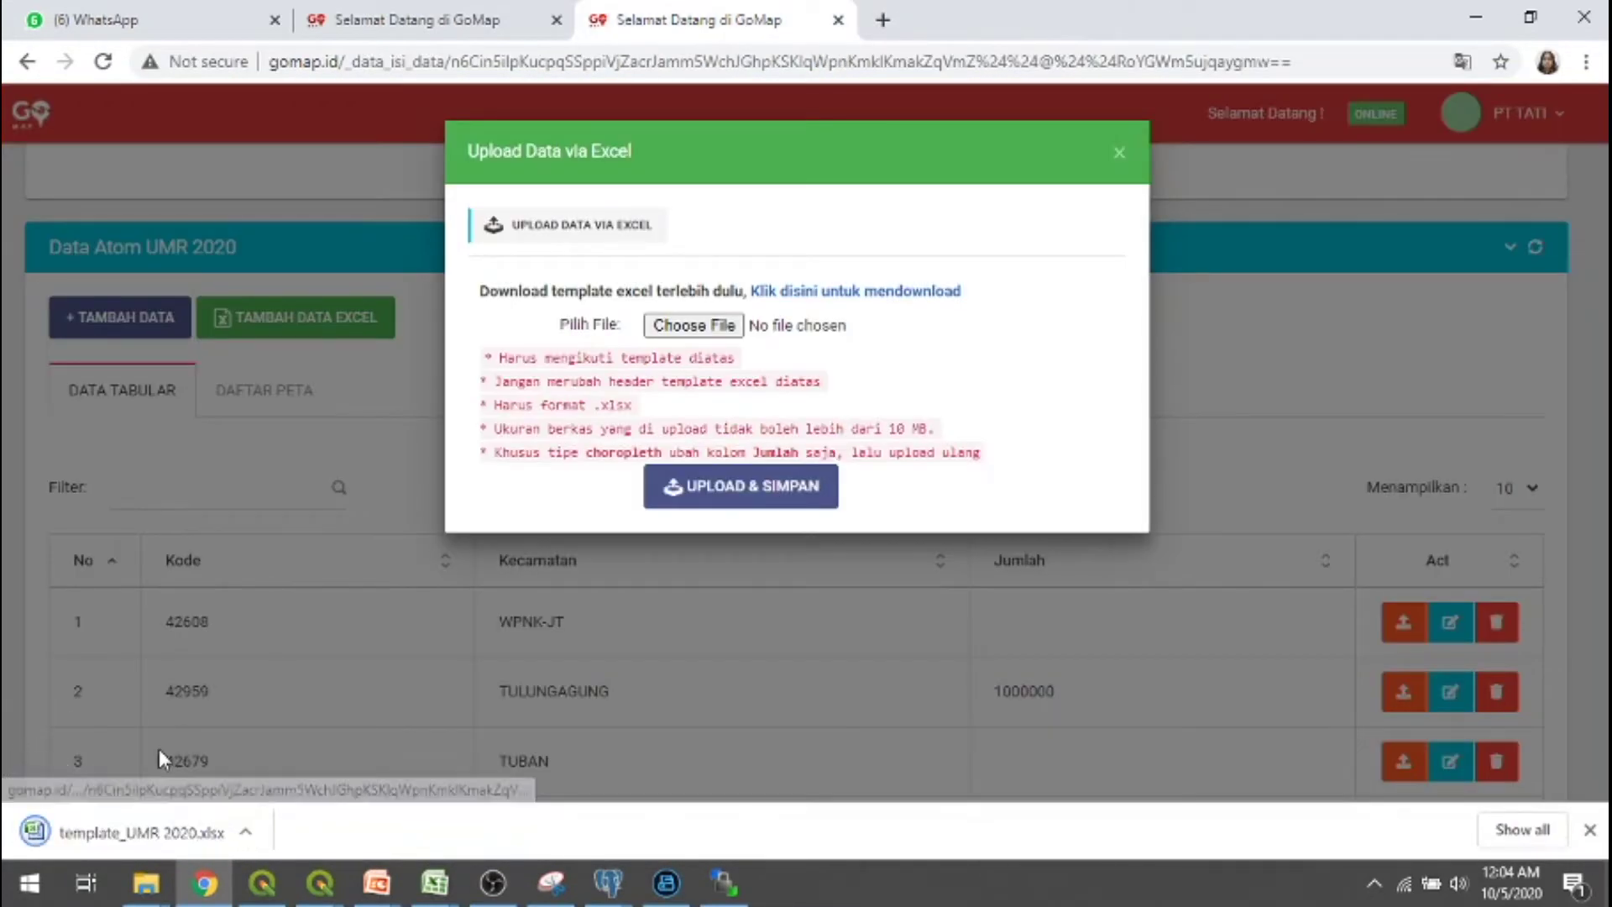
{"action": "left_click", "coordinate": [156, 834]}
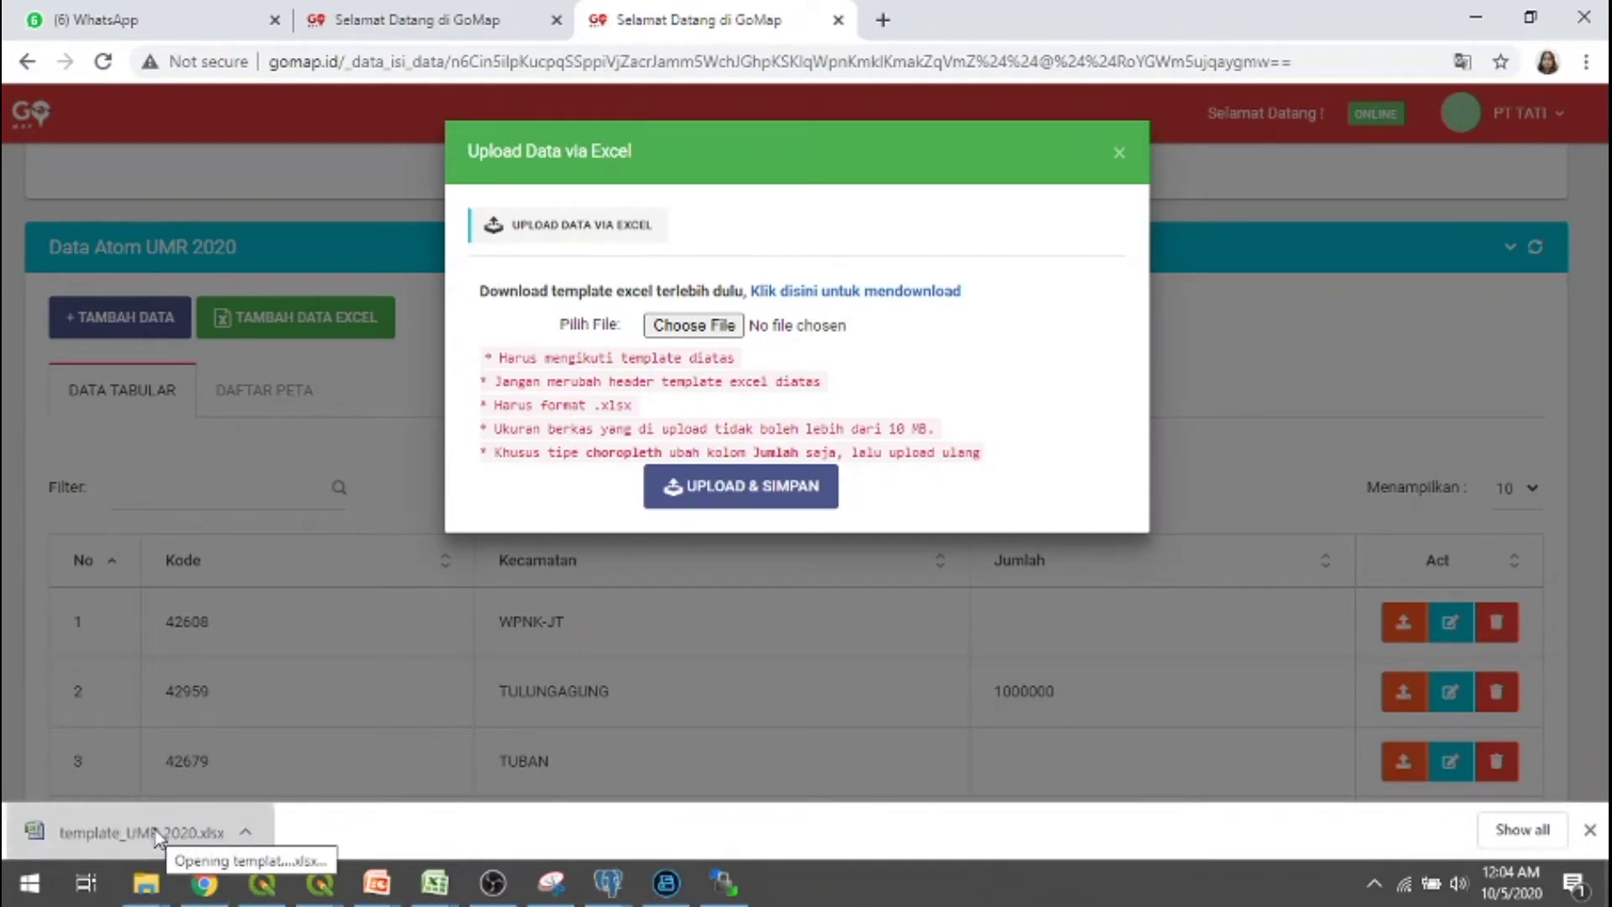
{"action": "left_click", "coordinate": [434, 883]}
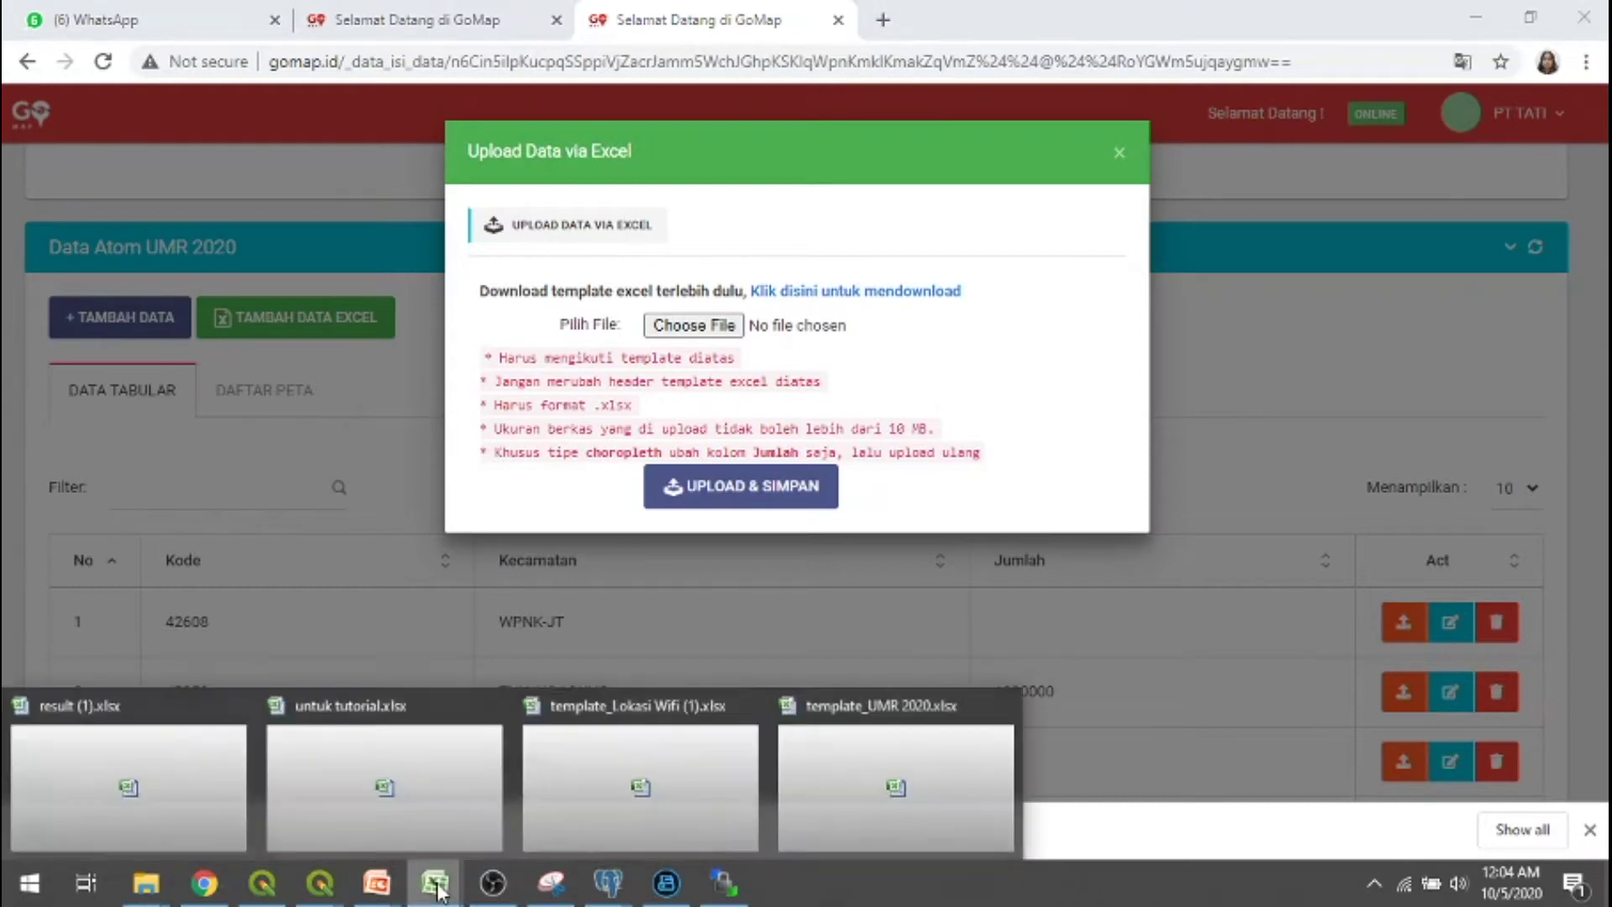
{"action": "left_click", "coordinate": [854, 824]}
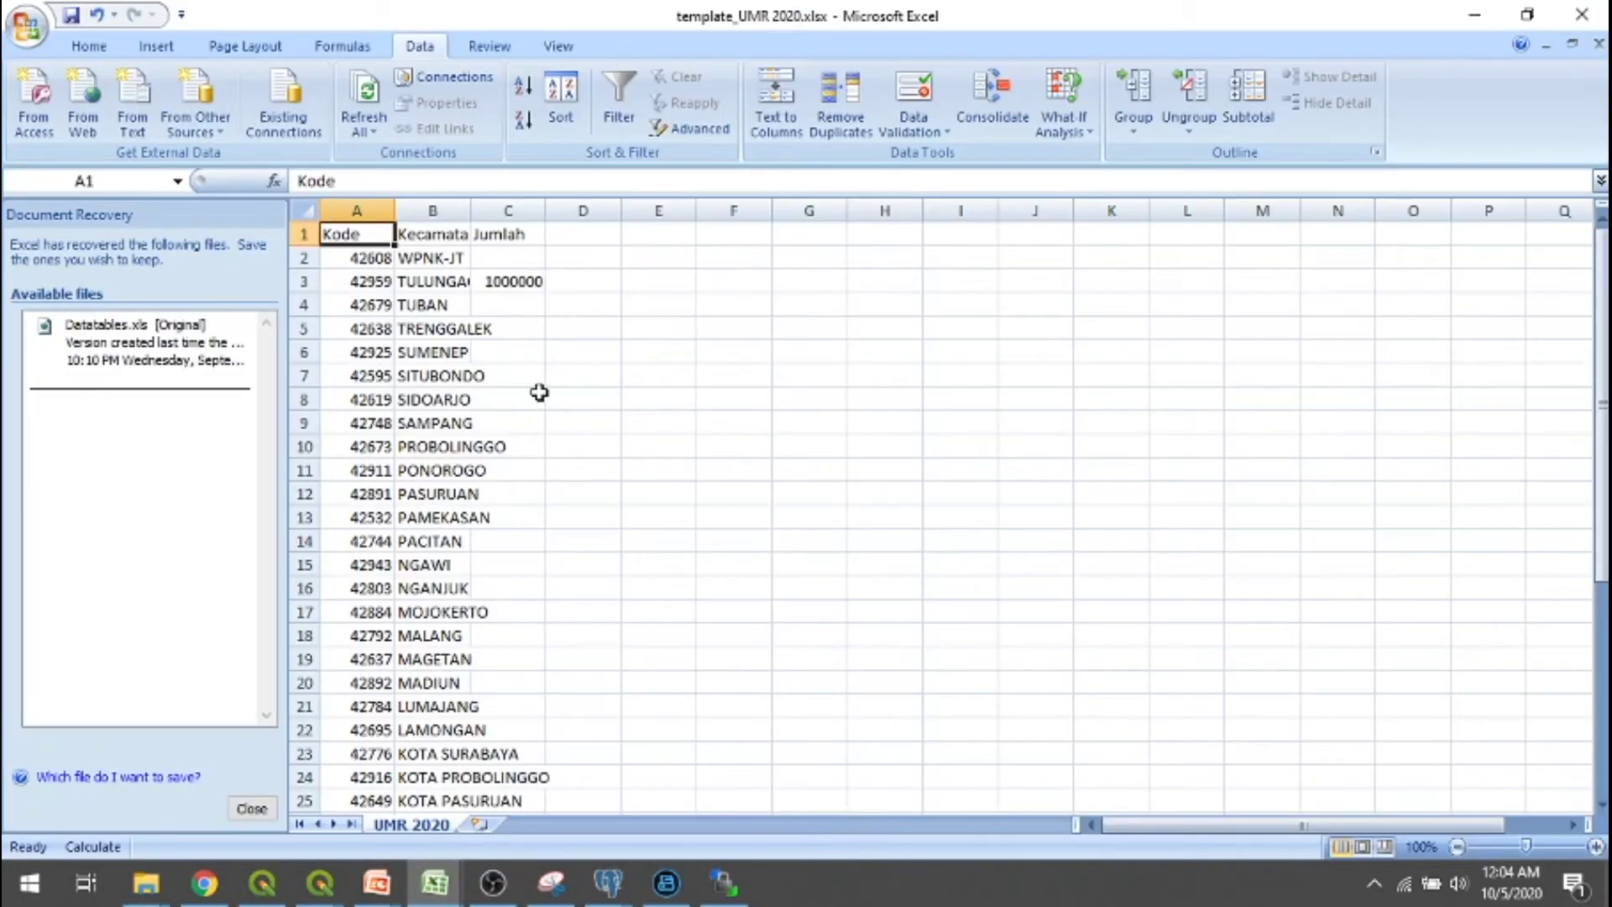
Widen the Kecamatan and Kode columns and select the Jumlah cell of TUBAN.
{"action": "left_click_drag", "start_coordinate": [472, 210], "coordinate": [614, 212]}
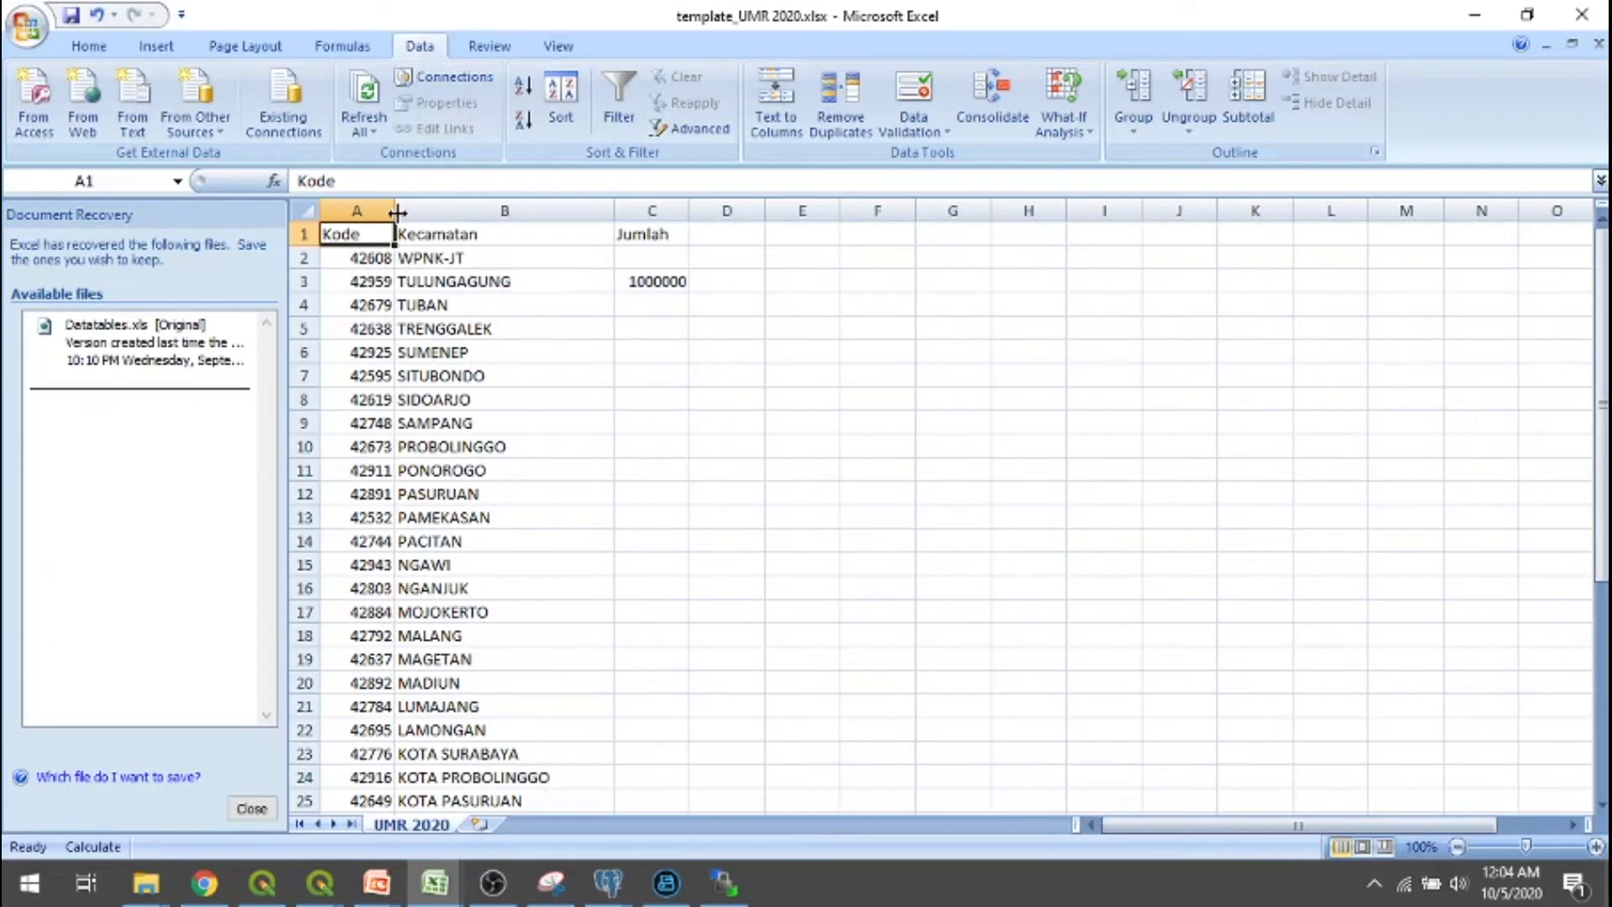
{"action": "left_click_drag", "start_coordinate": [398, 212], "coordinate": [425, 211]}
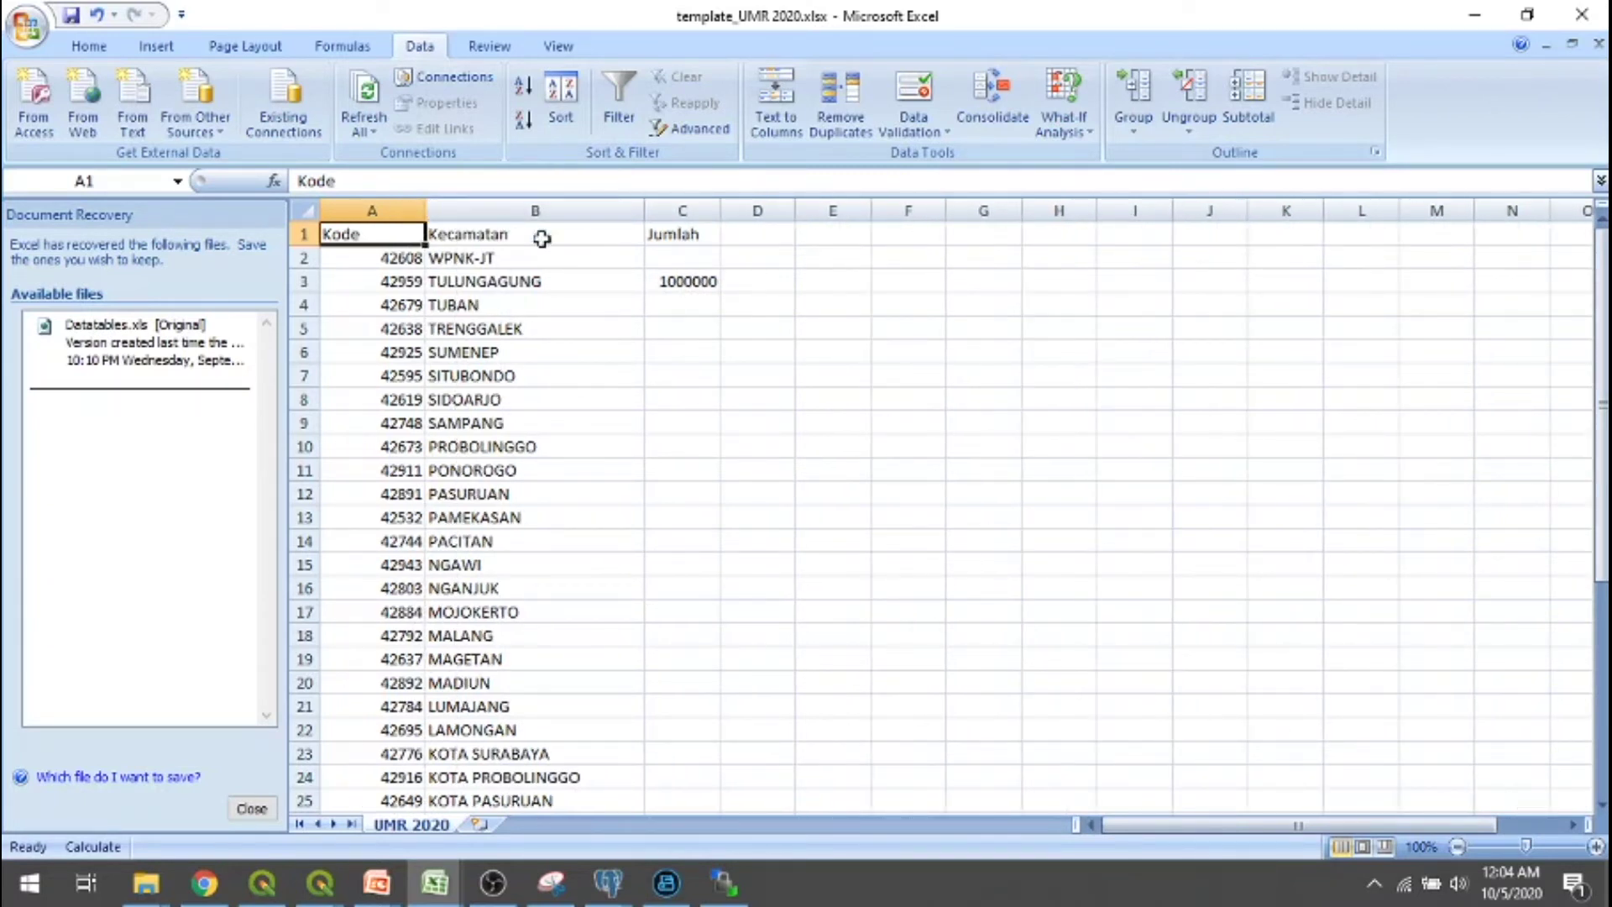
{"action": "left_click", "coordinate": [684, 304]}
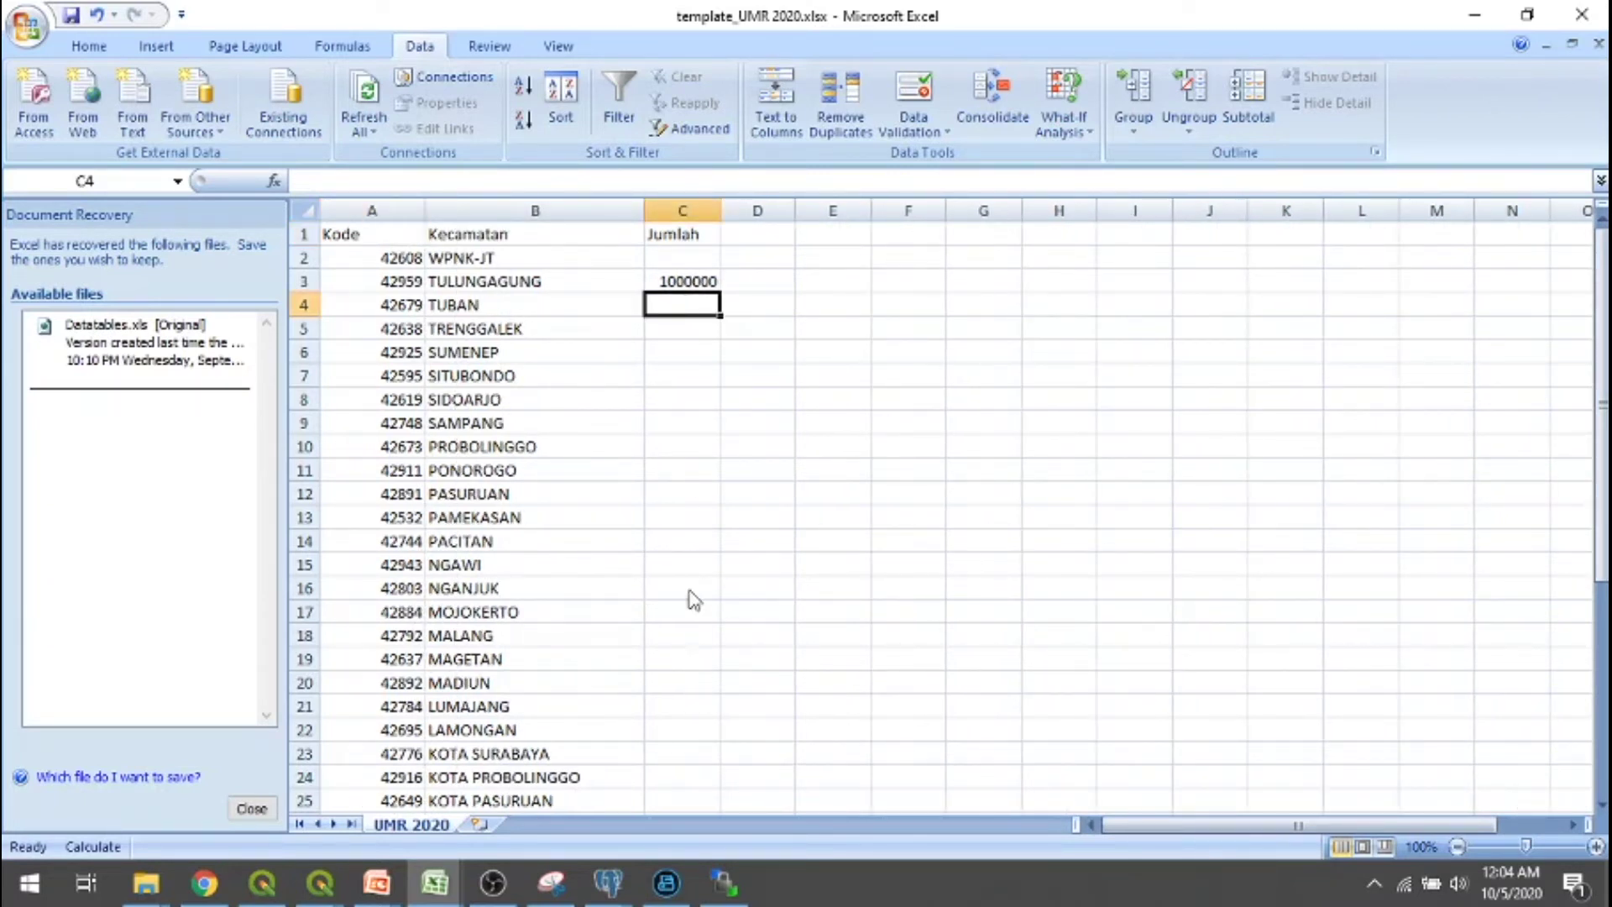
Switch to Chrome and search the web for "umr jawatimur 2020" in a new tab.
{"action": "key", "text": "alt+Tab"}
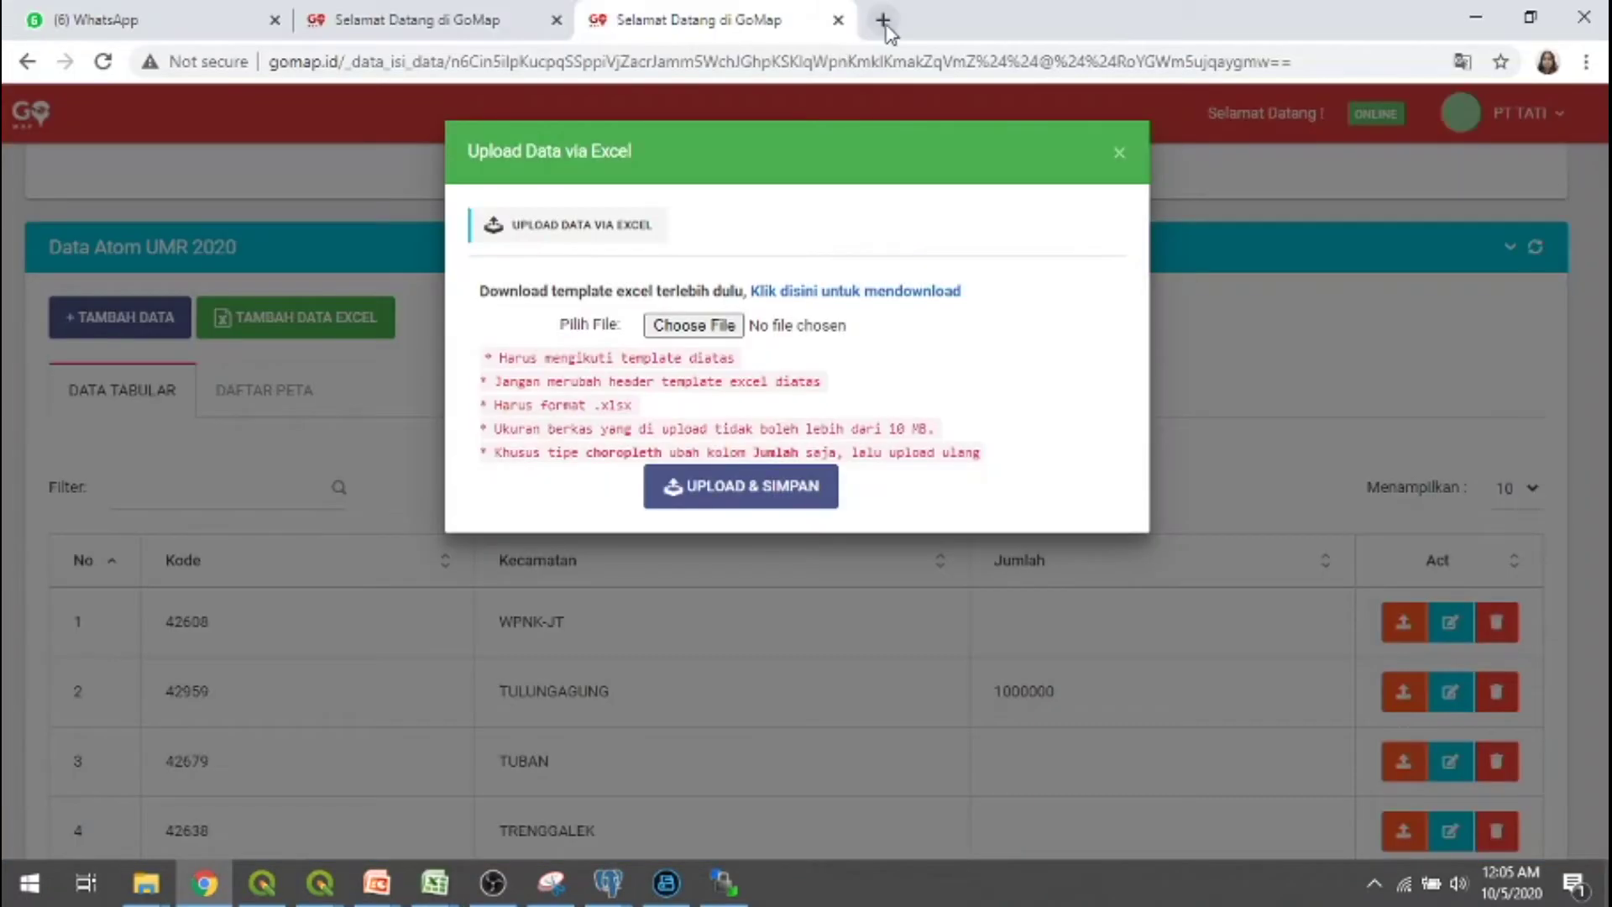
{"action": "left_click", "coordinate": [883, 20]}
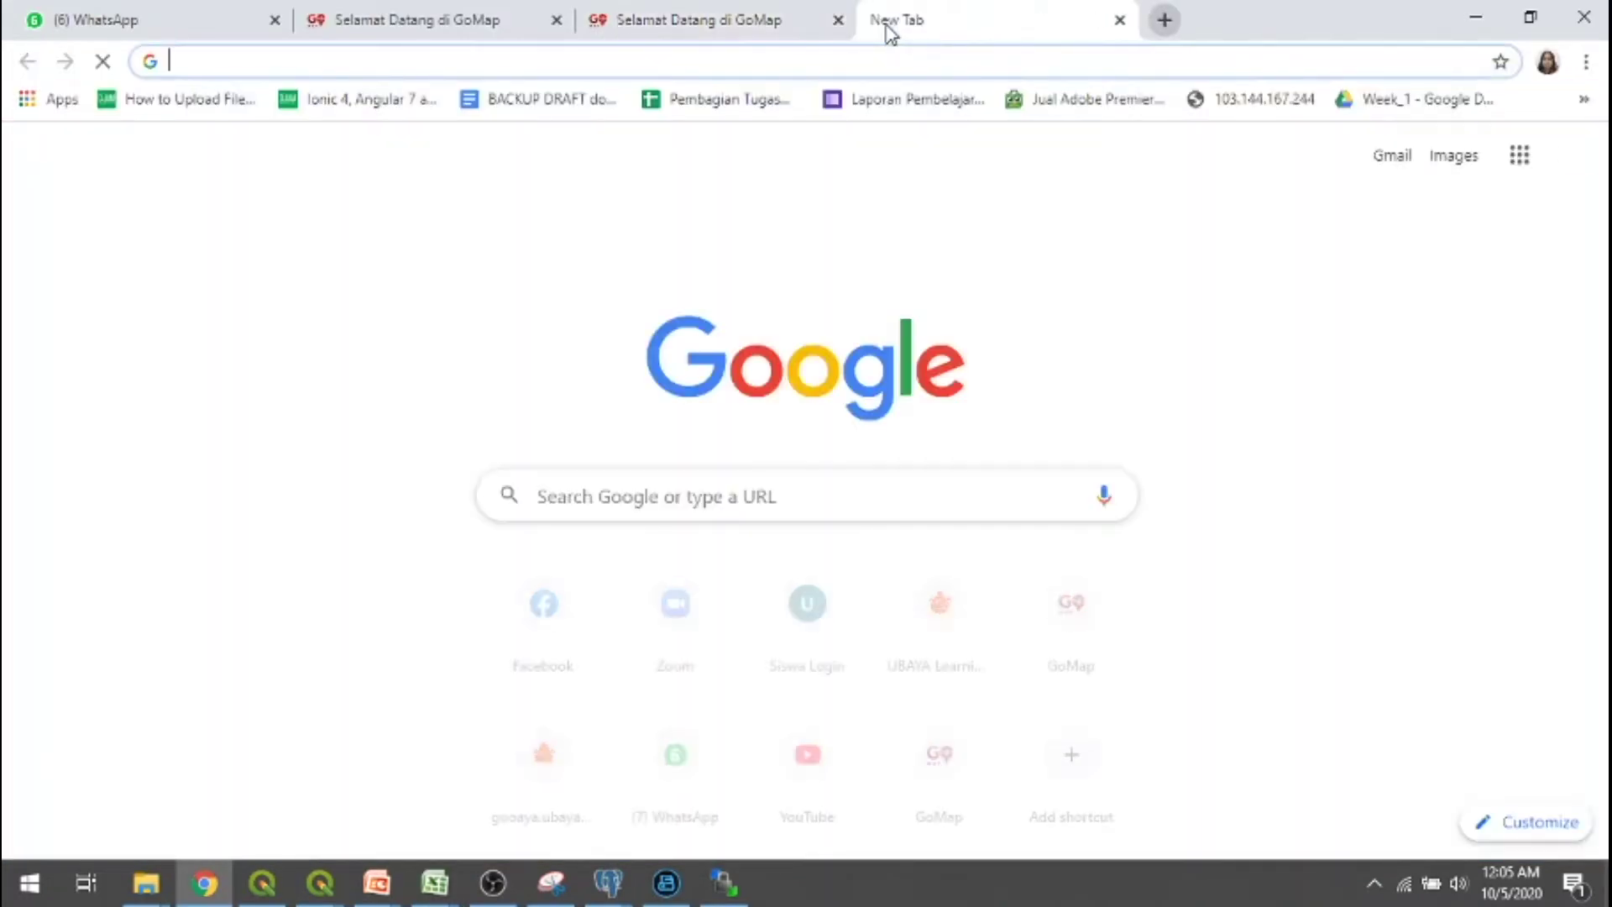
{"action": "type", "text": "umr"}
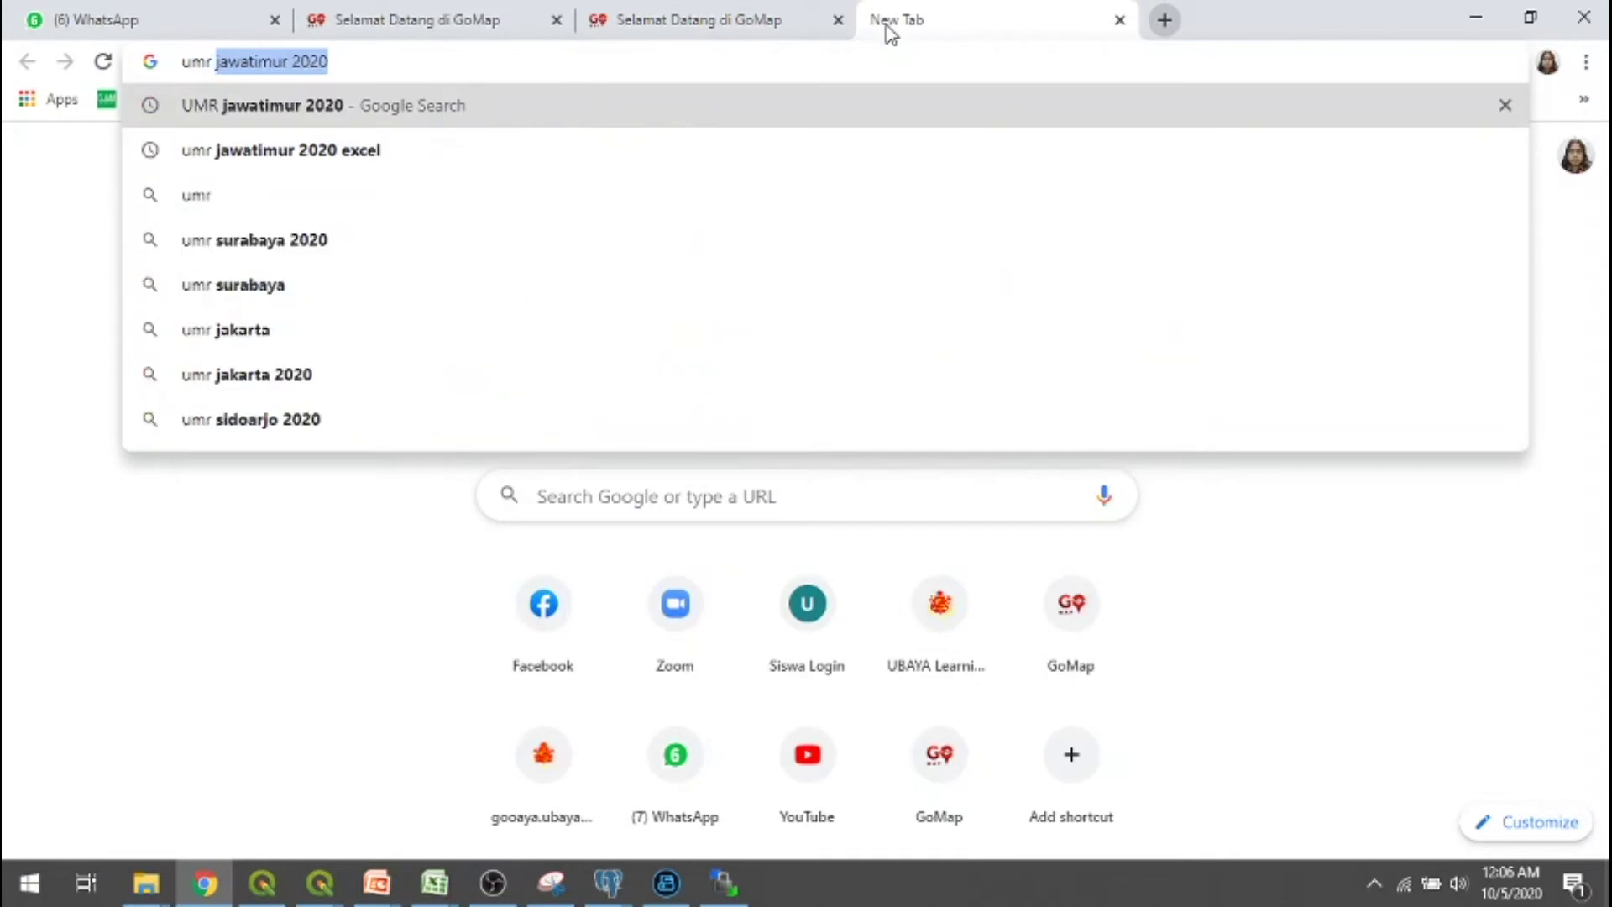
{"action": "key", "text": "Right"}
{"action": "key", "text": "Return"}
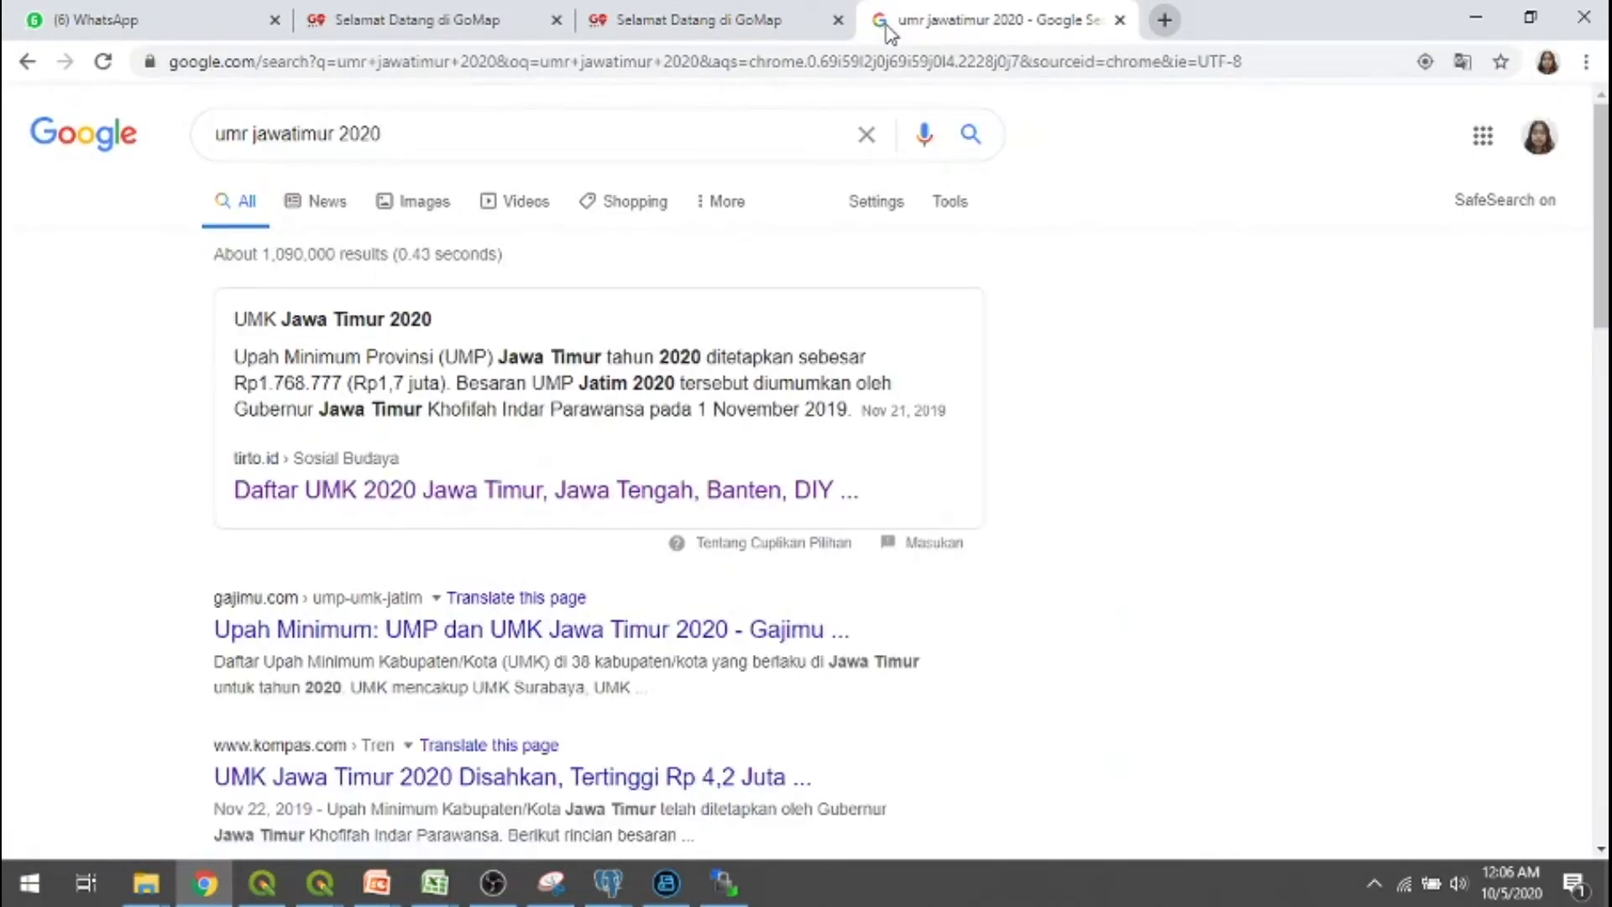
Open the tirto.id article on UMK 2020 and find its list of UMK Jatim 2020 values.
{"action": "left_click", "coordinate": [367, 490]}
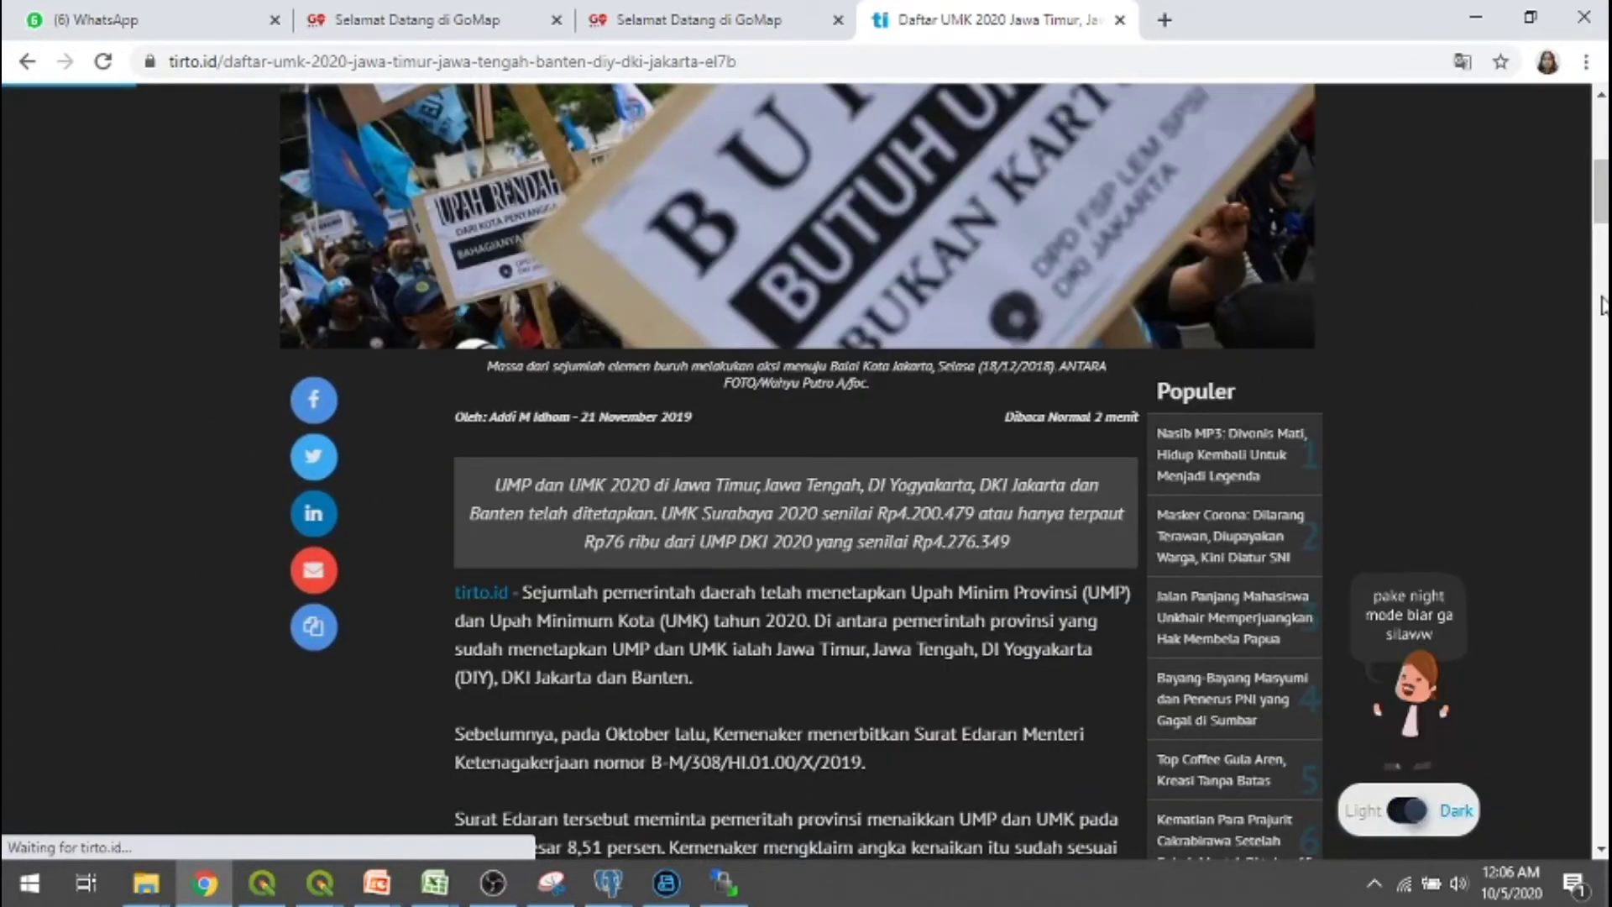
{"action": "left_click", "coordinate": [1601, 304]}
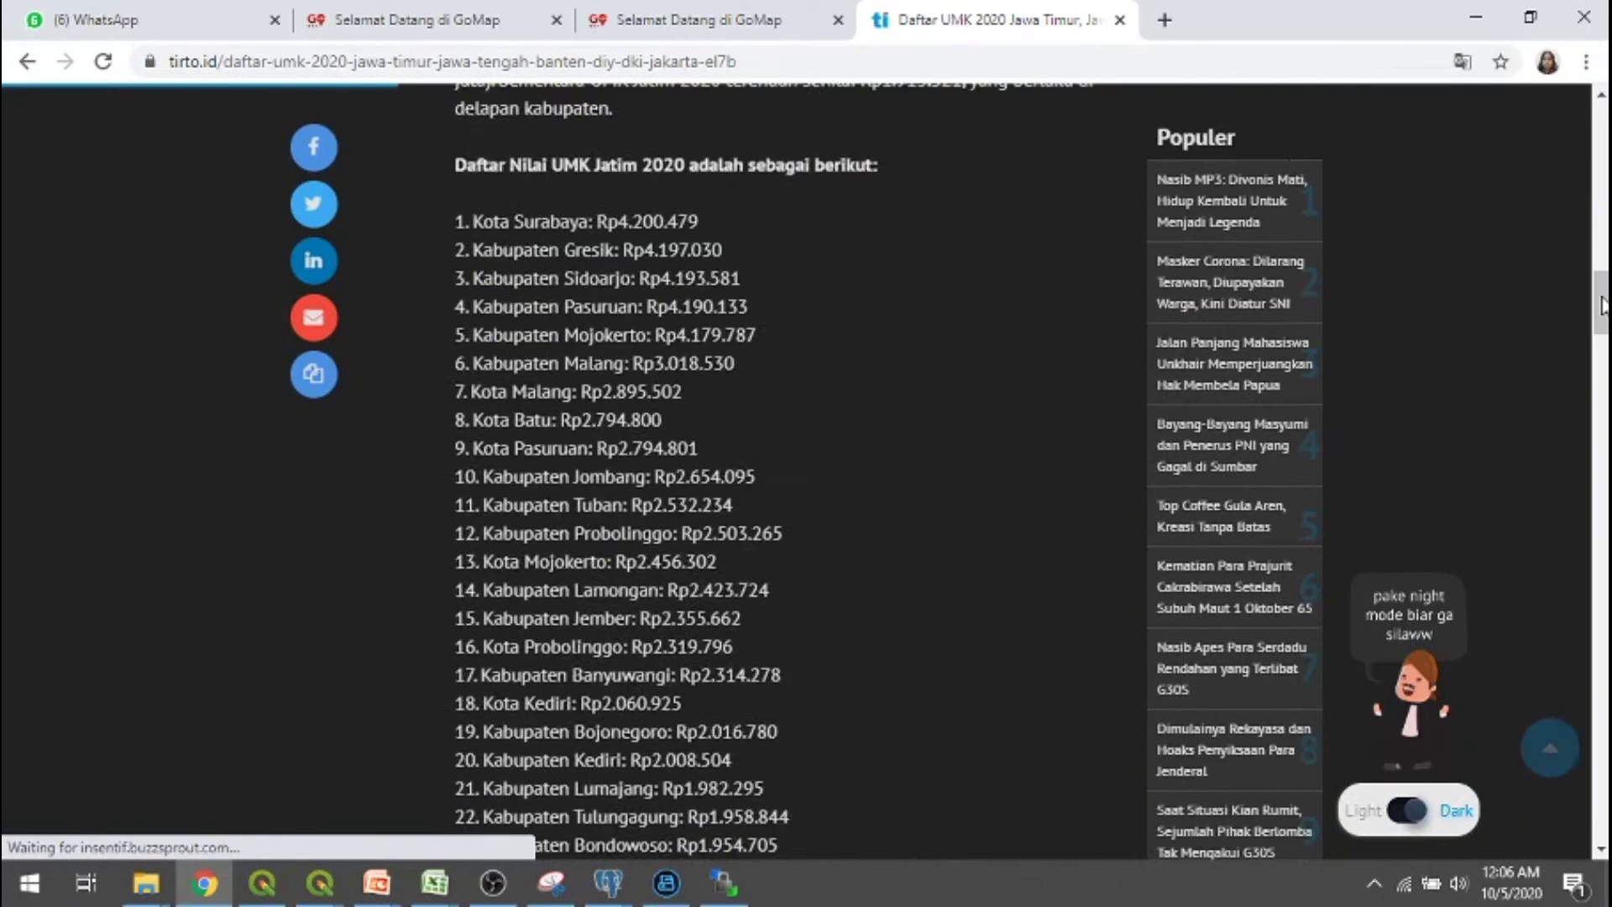
{"action": "left_click_drag", "start_coordinate": [1601, 304], "coordinate": [1598, 360]}
{"action": "scroll", "coordinate": [802, 303], "scroll_direction": "up", "scroll_amount": 8}
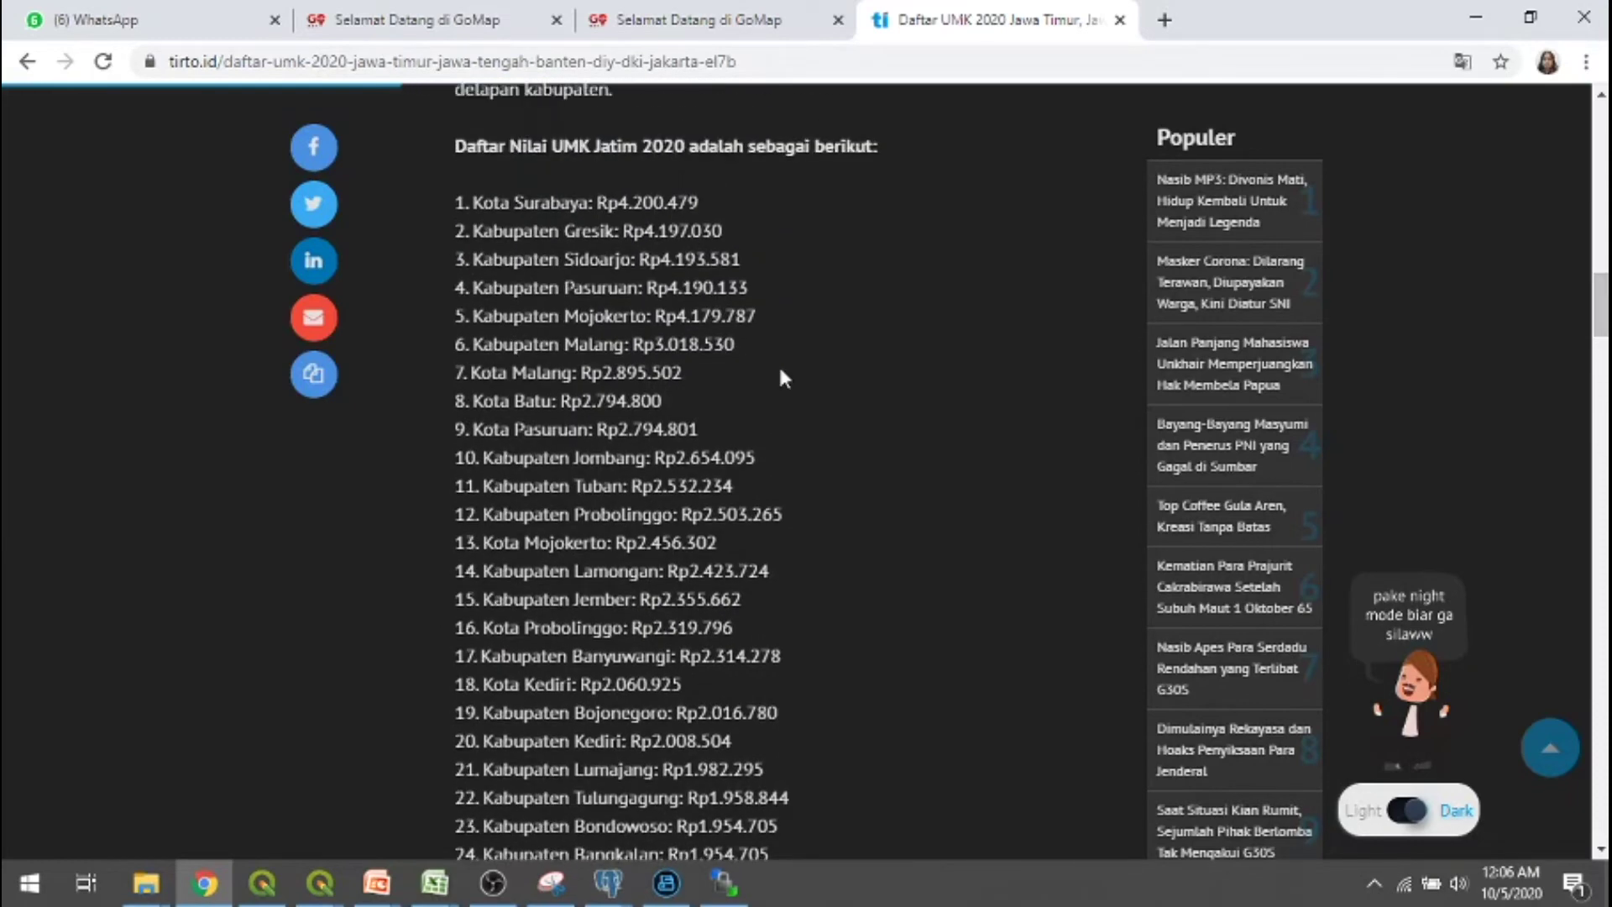
Switch to template_UMR 2020.xlsx in Excel and bring up the untuk tutorial.xlsx workbook.
{"action": "mouse_move", "coordinate": [463, 899]}
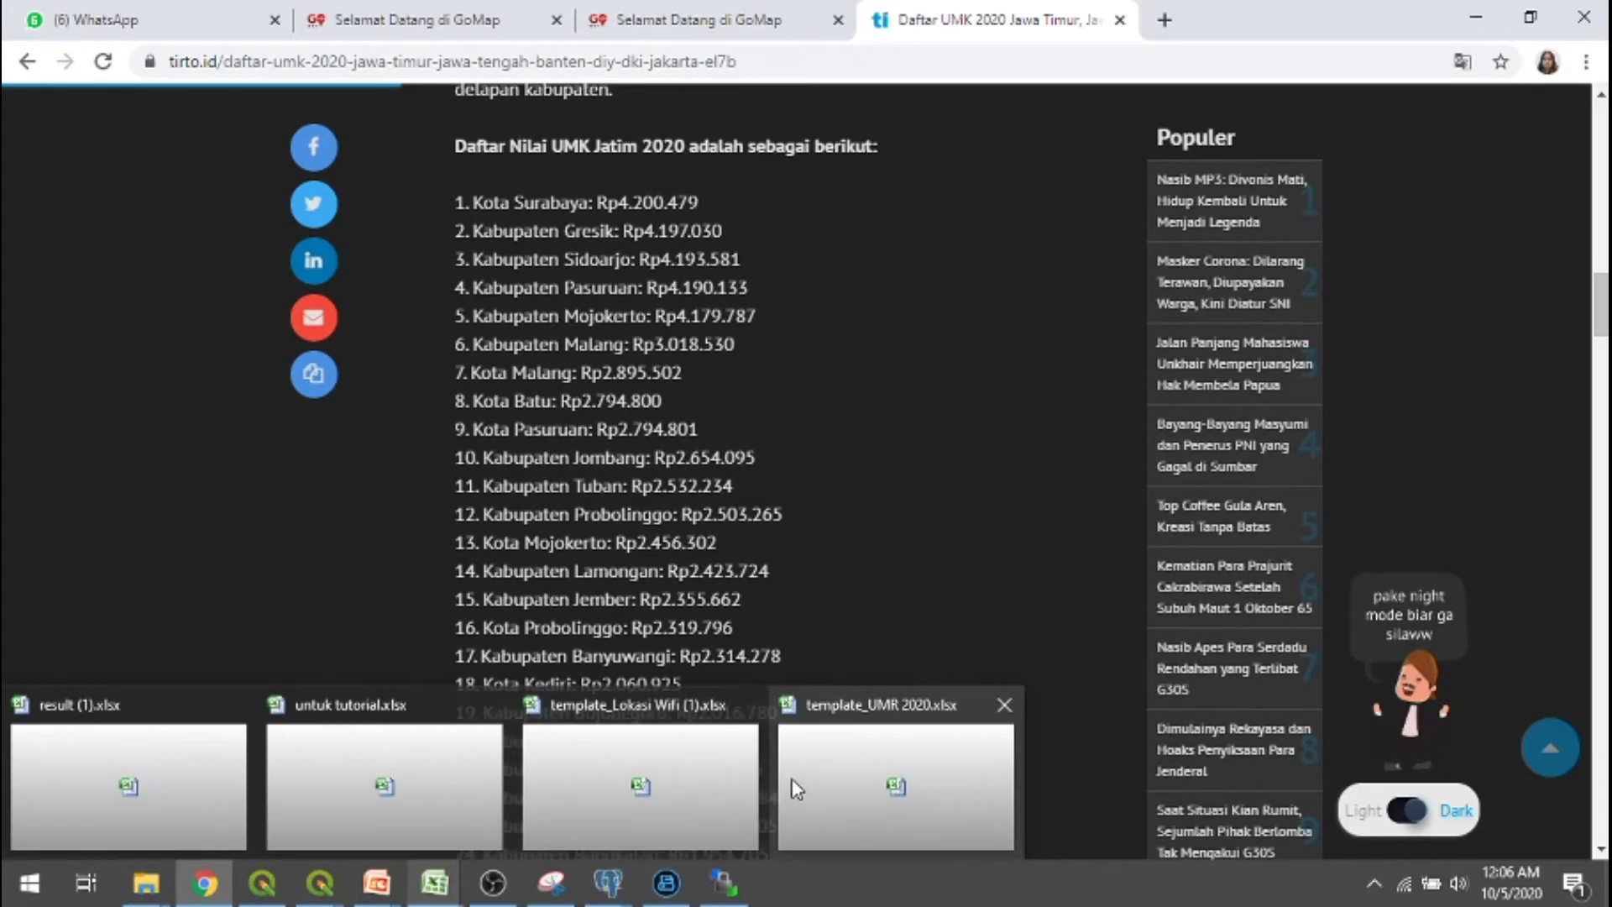
{"action": "left_click", "coordinate": [816, 785]}
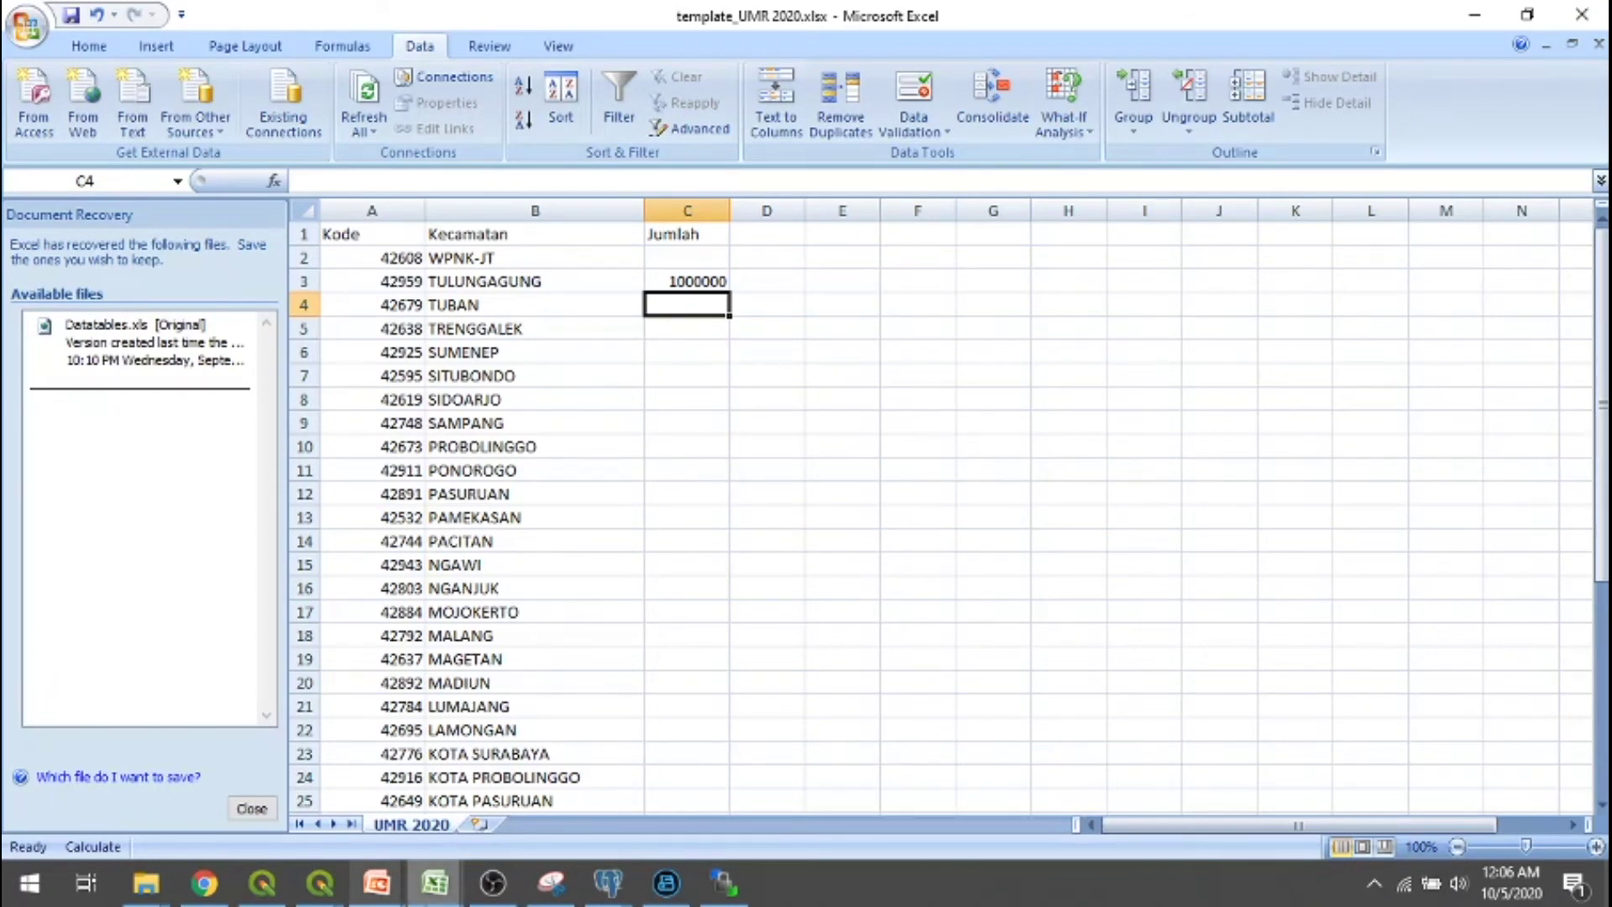
{"action": "mouse_move", "coordinate": [434, 882]}
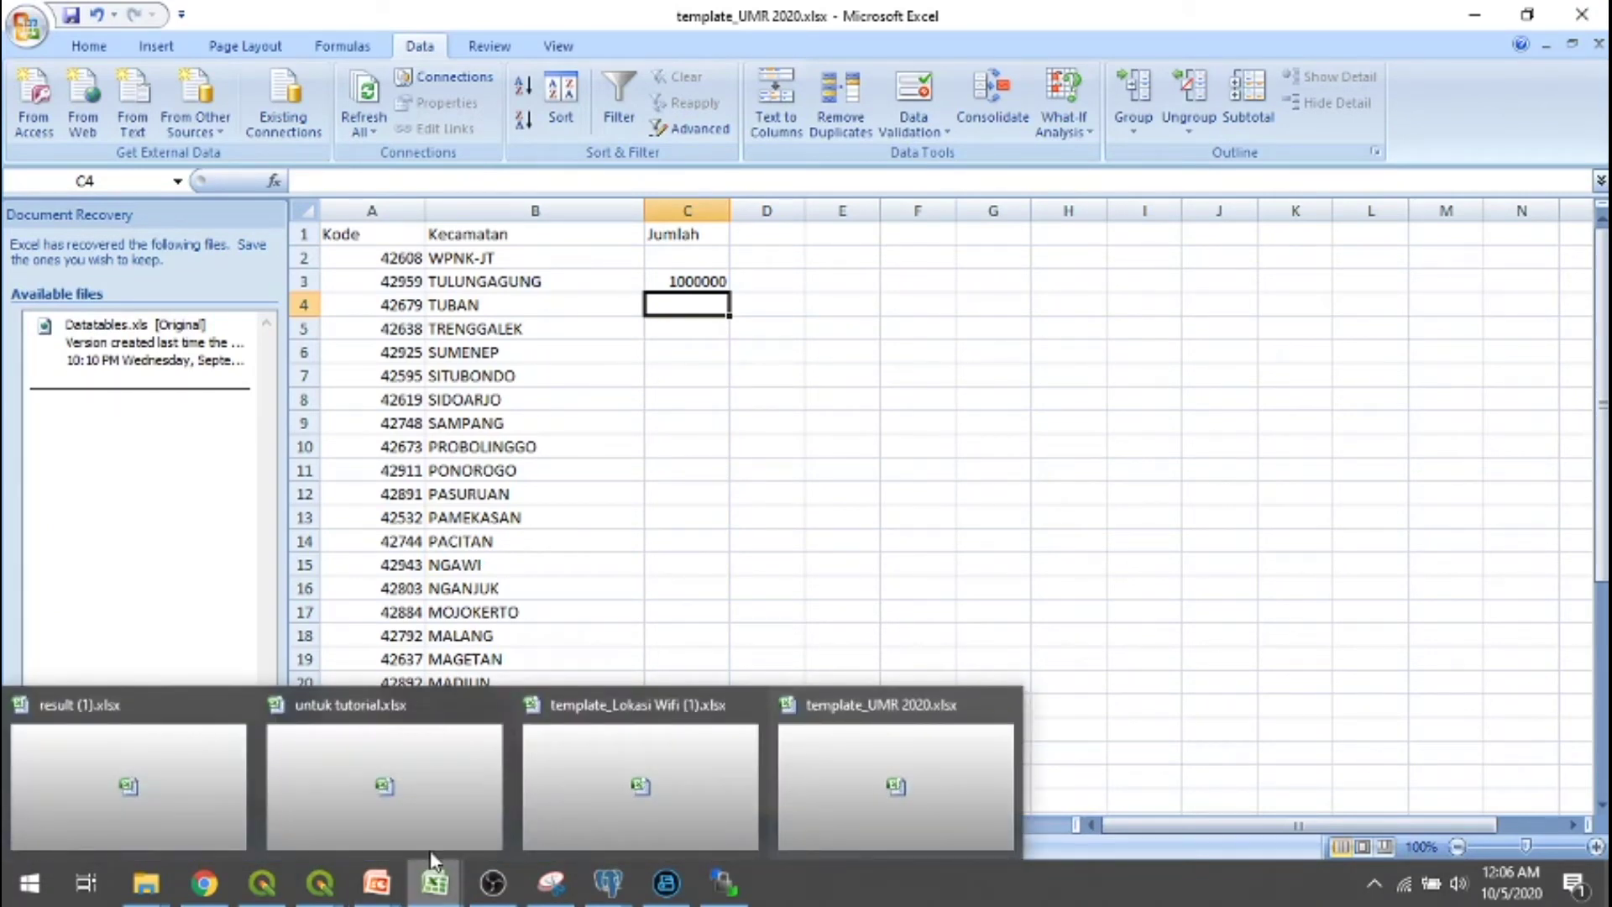
{"action": "left_click", "coordinate": [454, 734]}
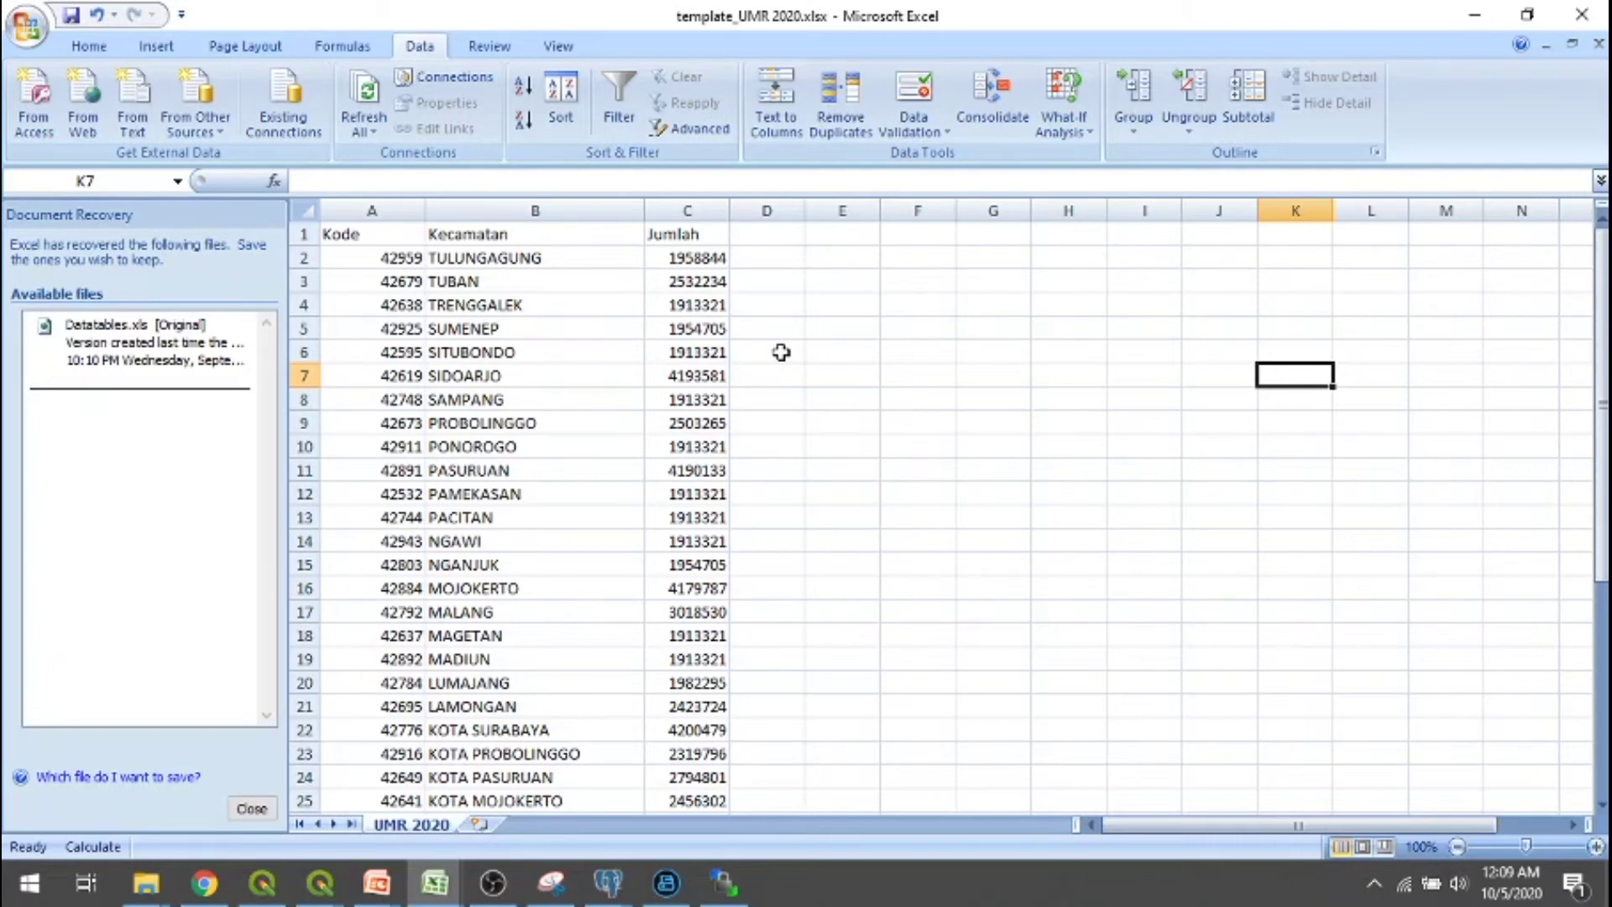
Return to the UMR 2020 Excel upload in Chrome, choose template_UMR 2020.xlsx, and upload and save it.
{"action": "left_click", "coordinate": [209, 886]}
{"action": "left_click", "coordinate": [442, 19]}
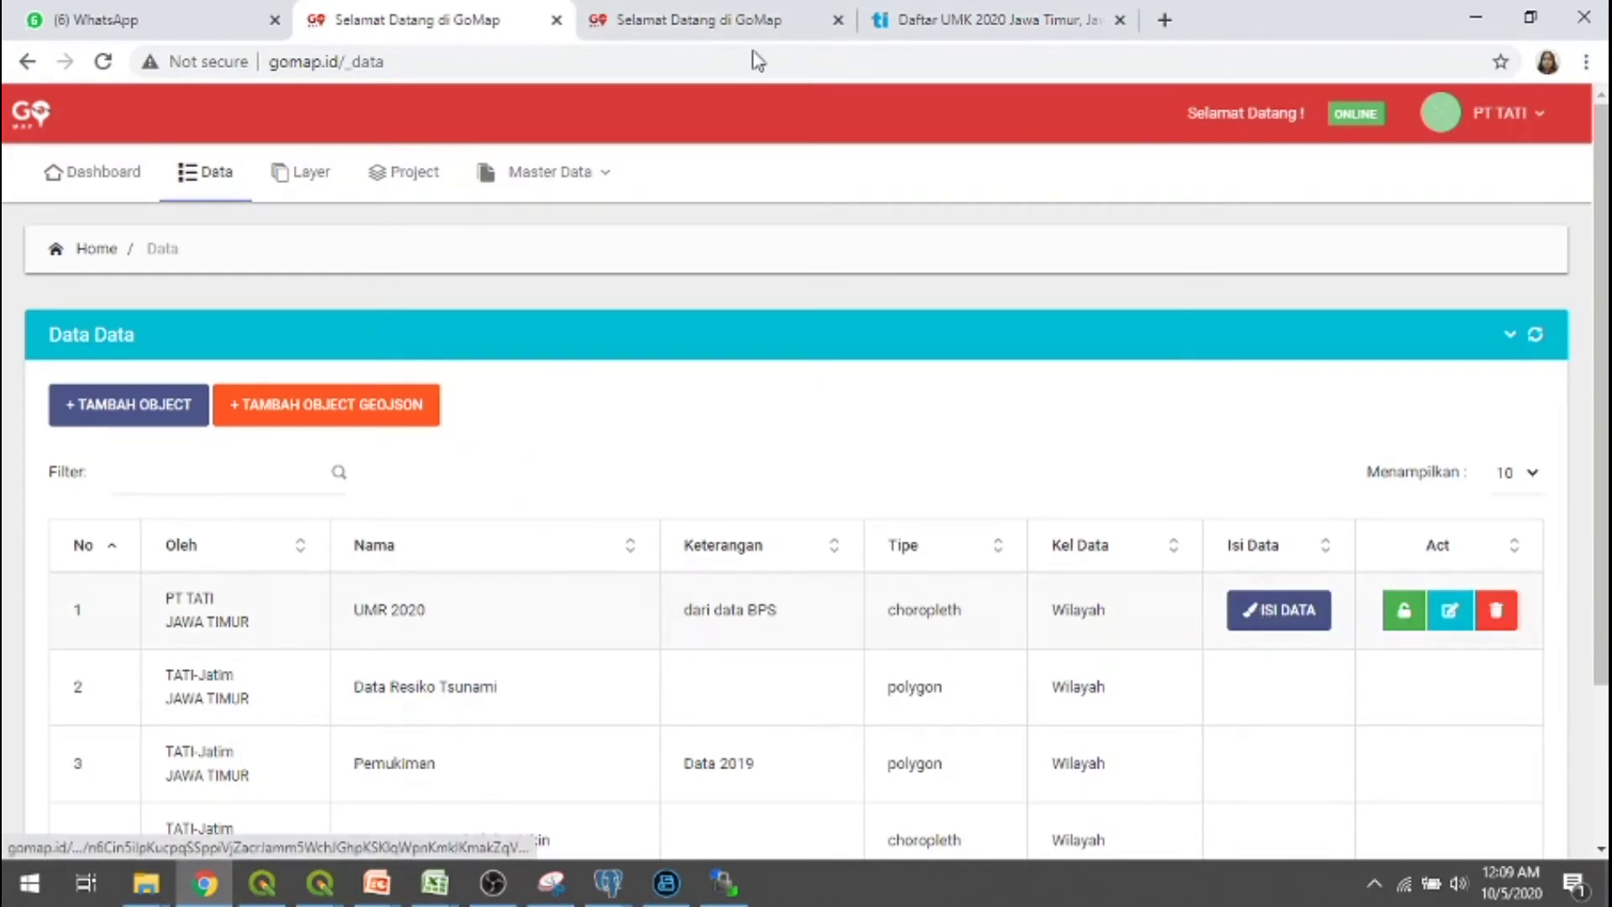
{"action": "left_click", "coordinate": [739, 17]}
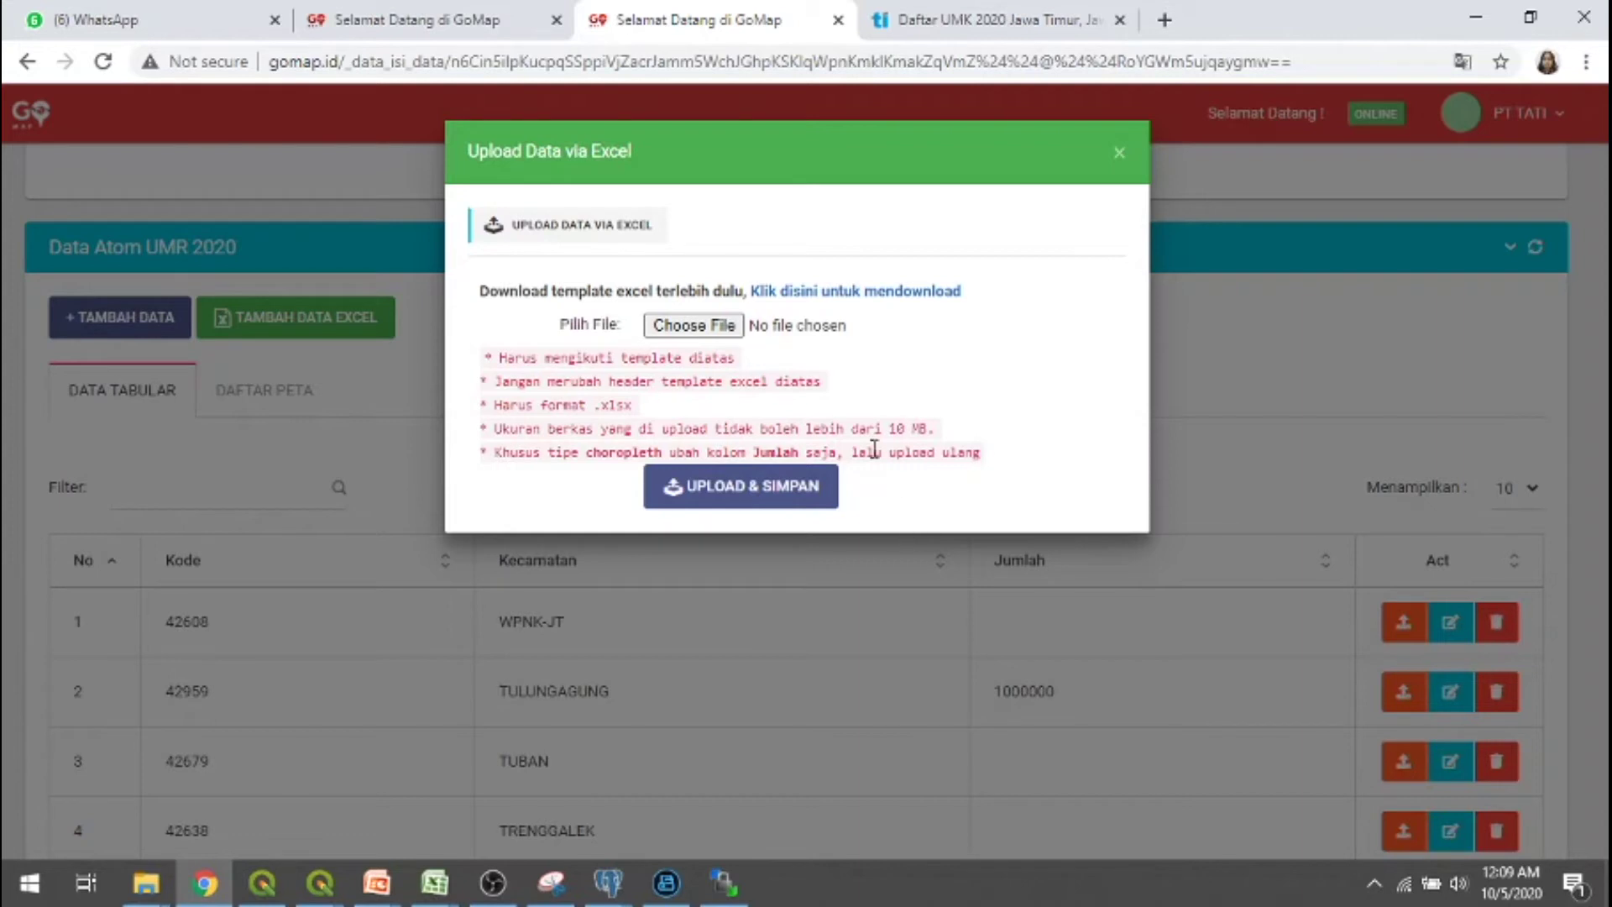
{"action": "left_click", "coordinate": [733, 491]}
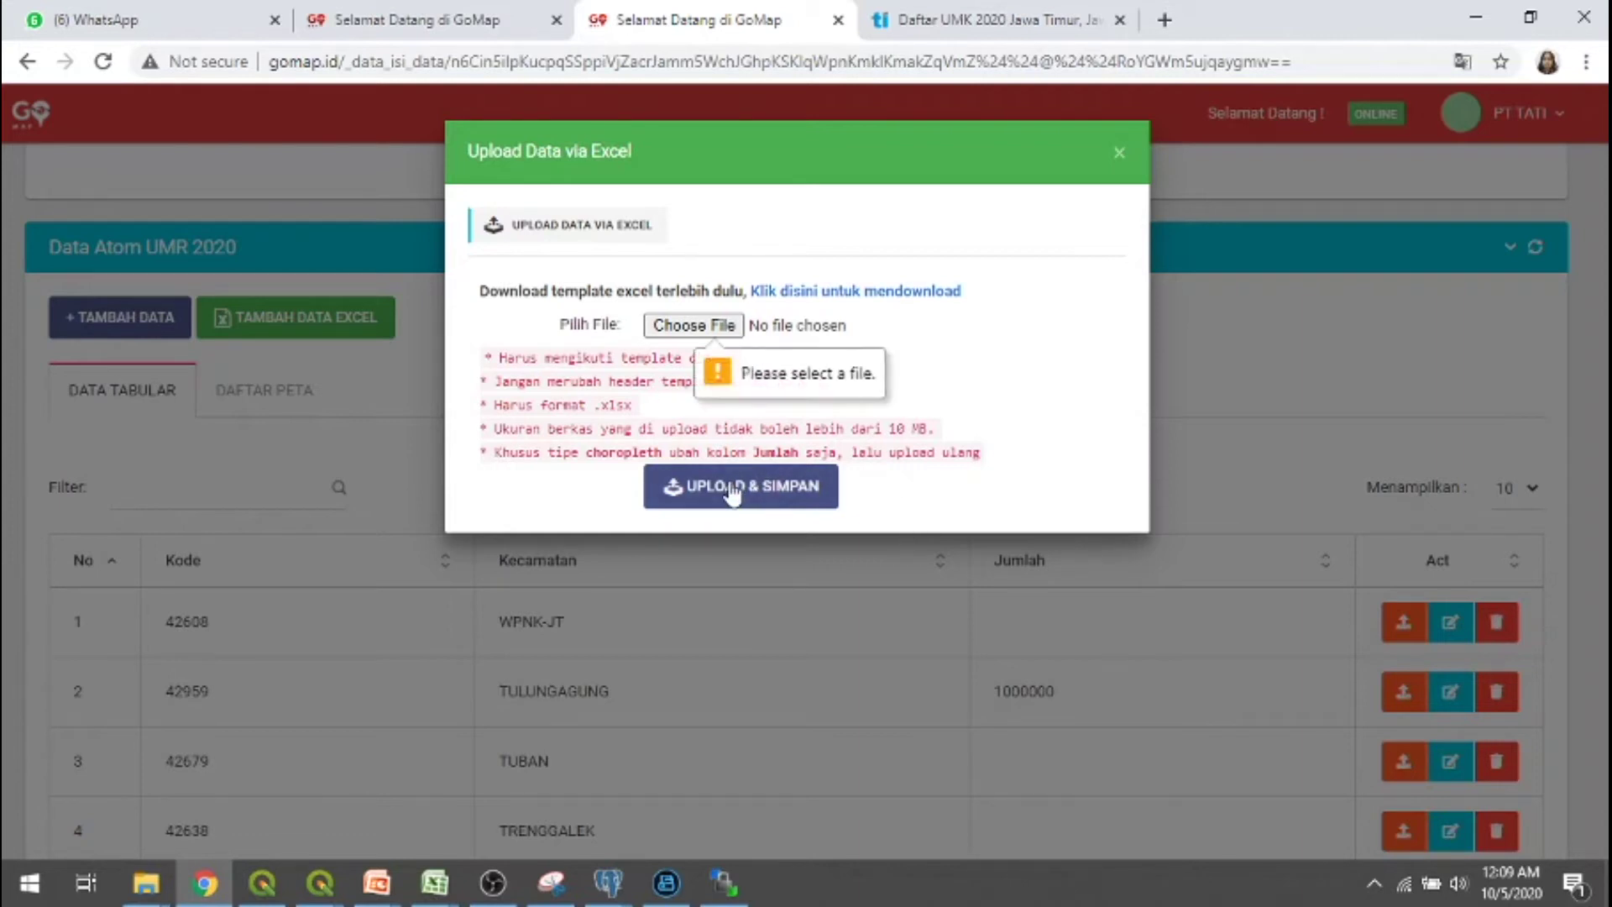
{"action": "left_click", "coordinate": [699, 332]}
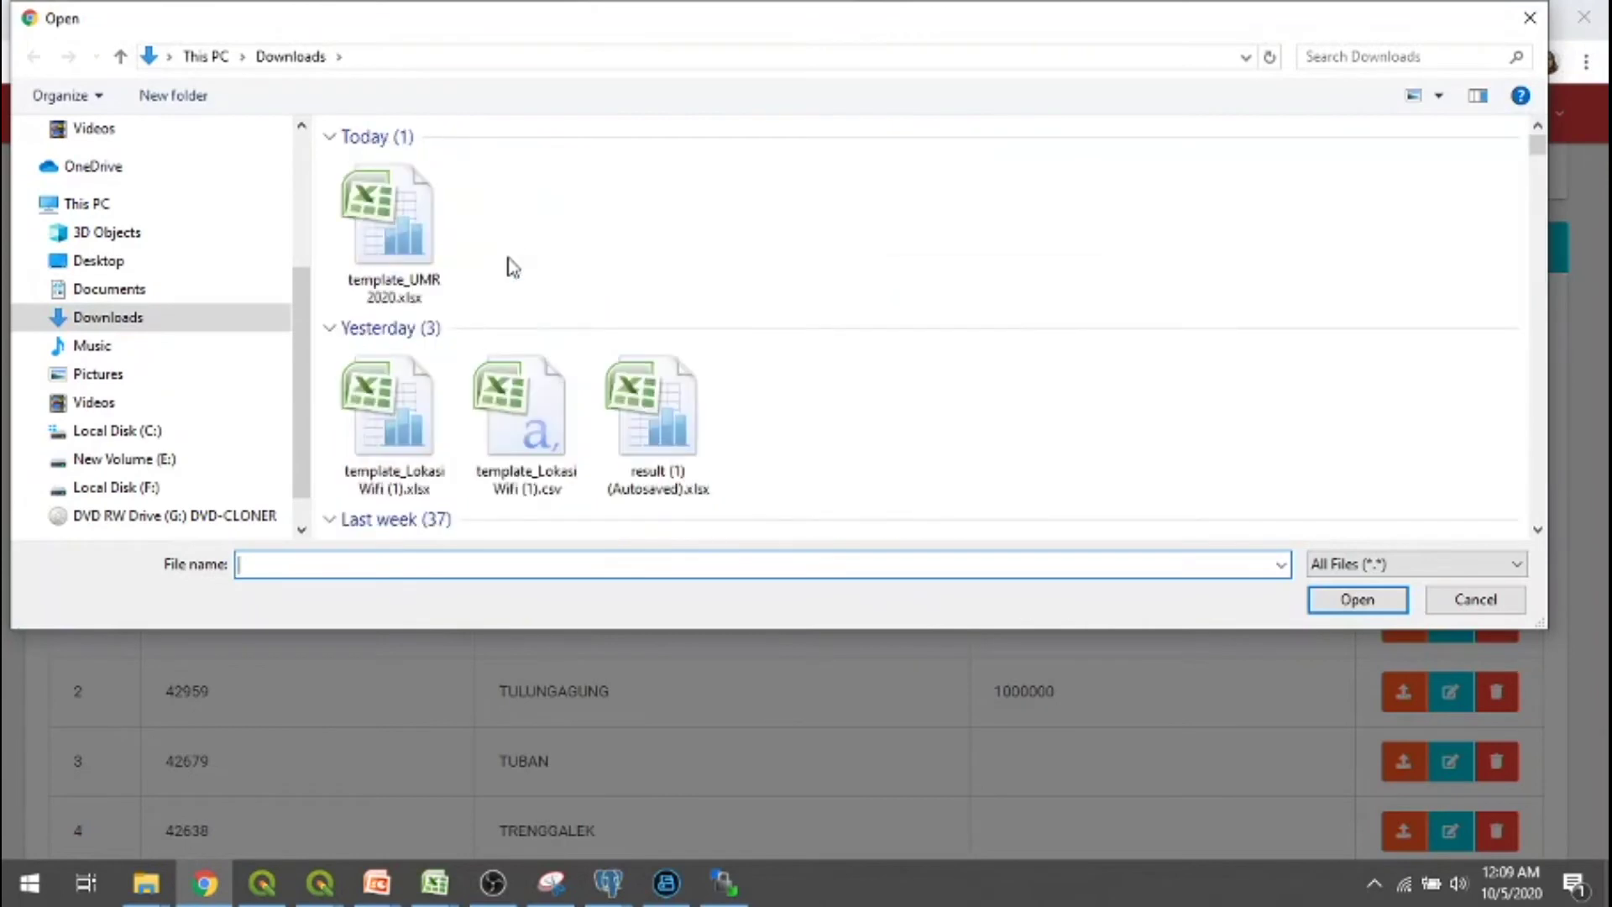
{"action": "double_click", "coordinate": [401, 224]}
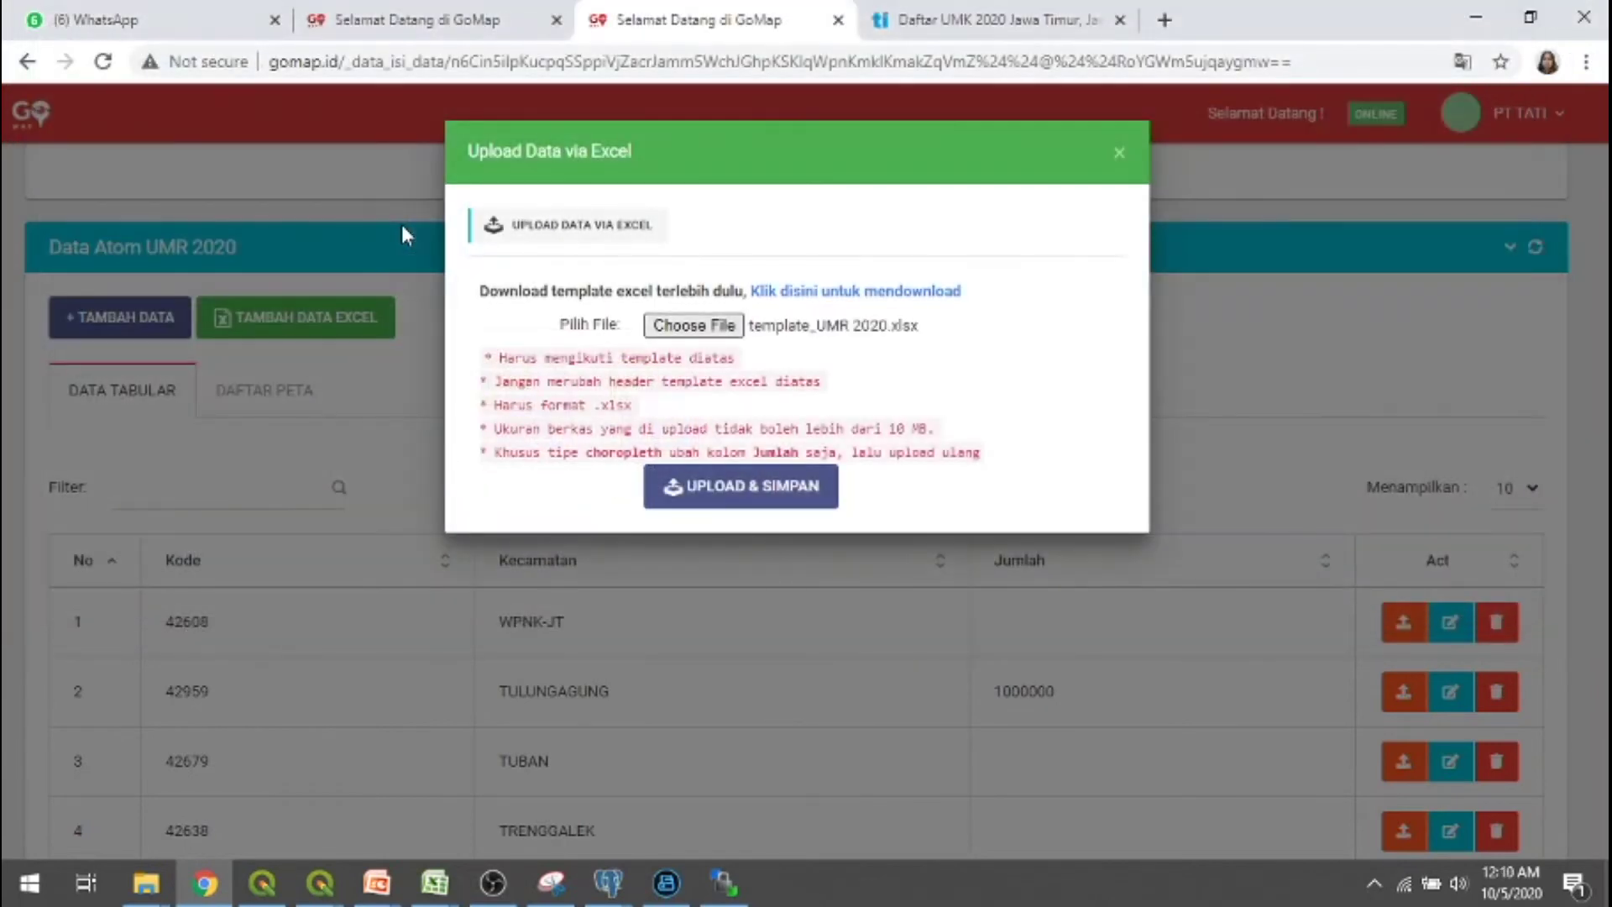
{"action": "left_click", "coordinate": [718, 491]}
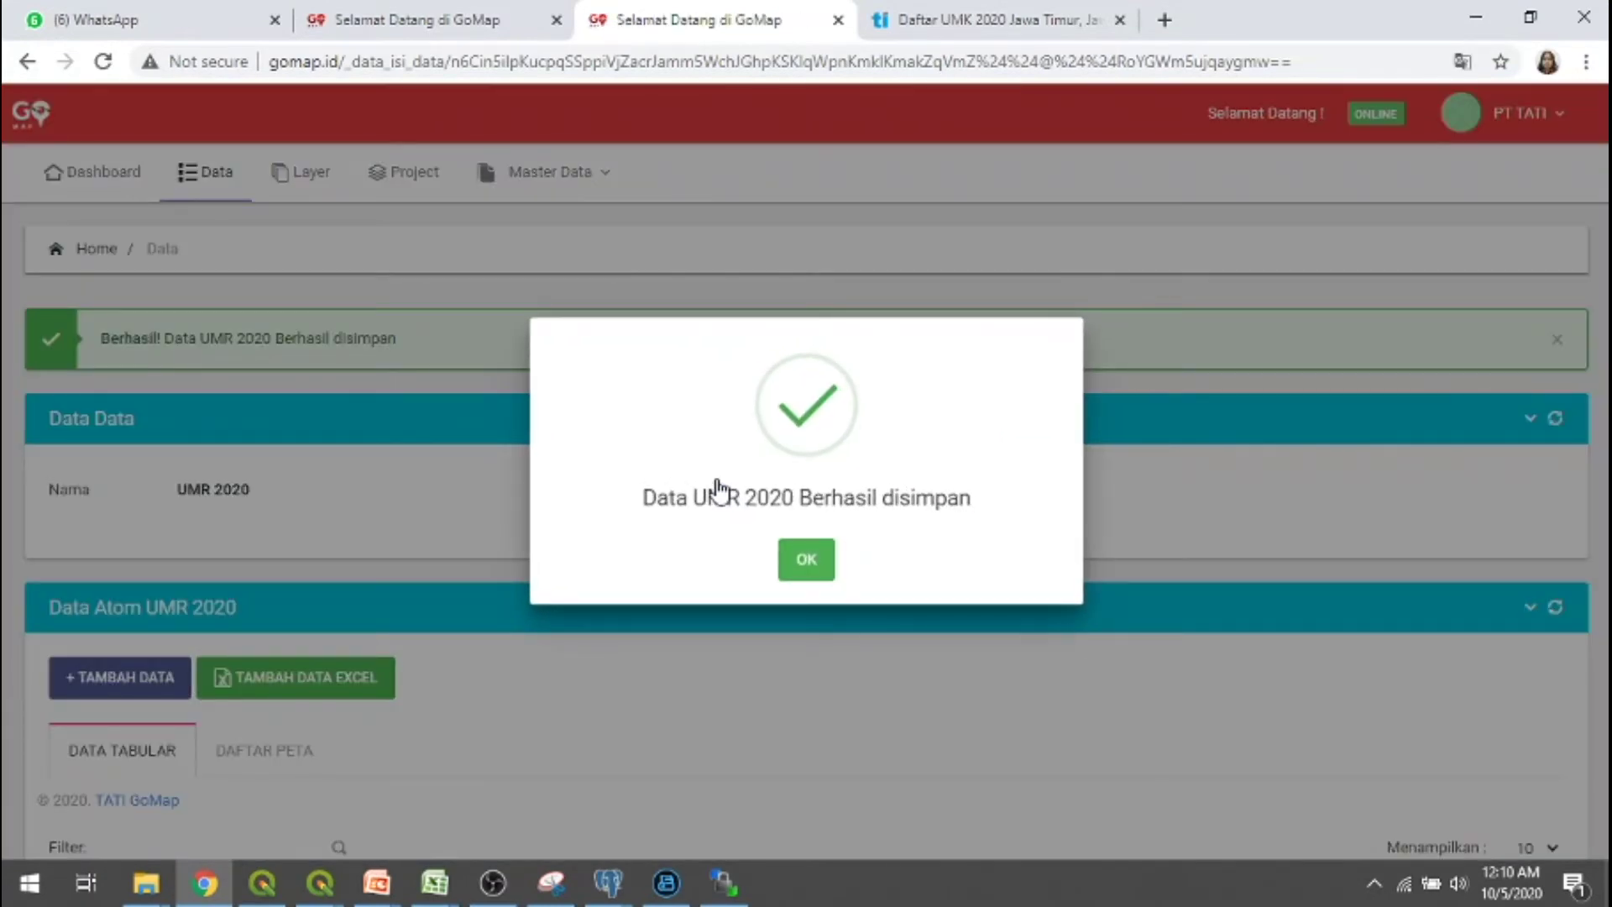
{"action": "left_click", "coordinate": [804, 575]}
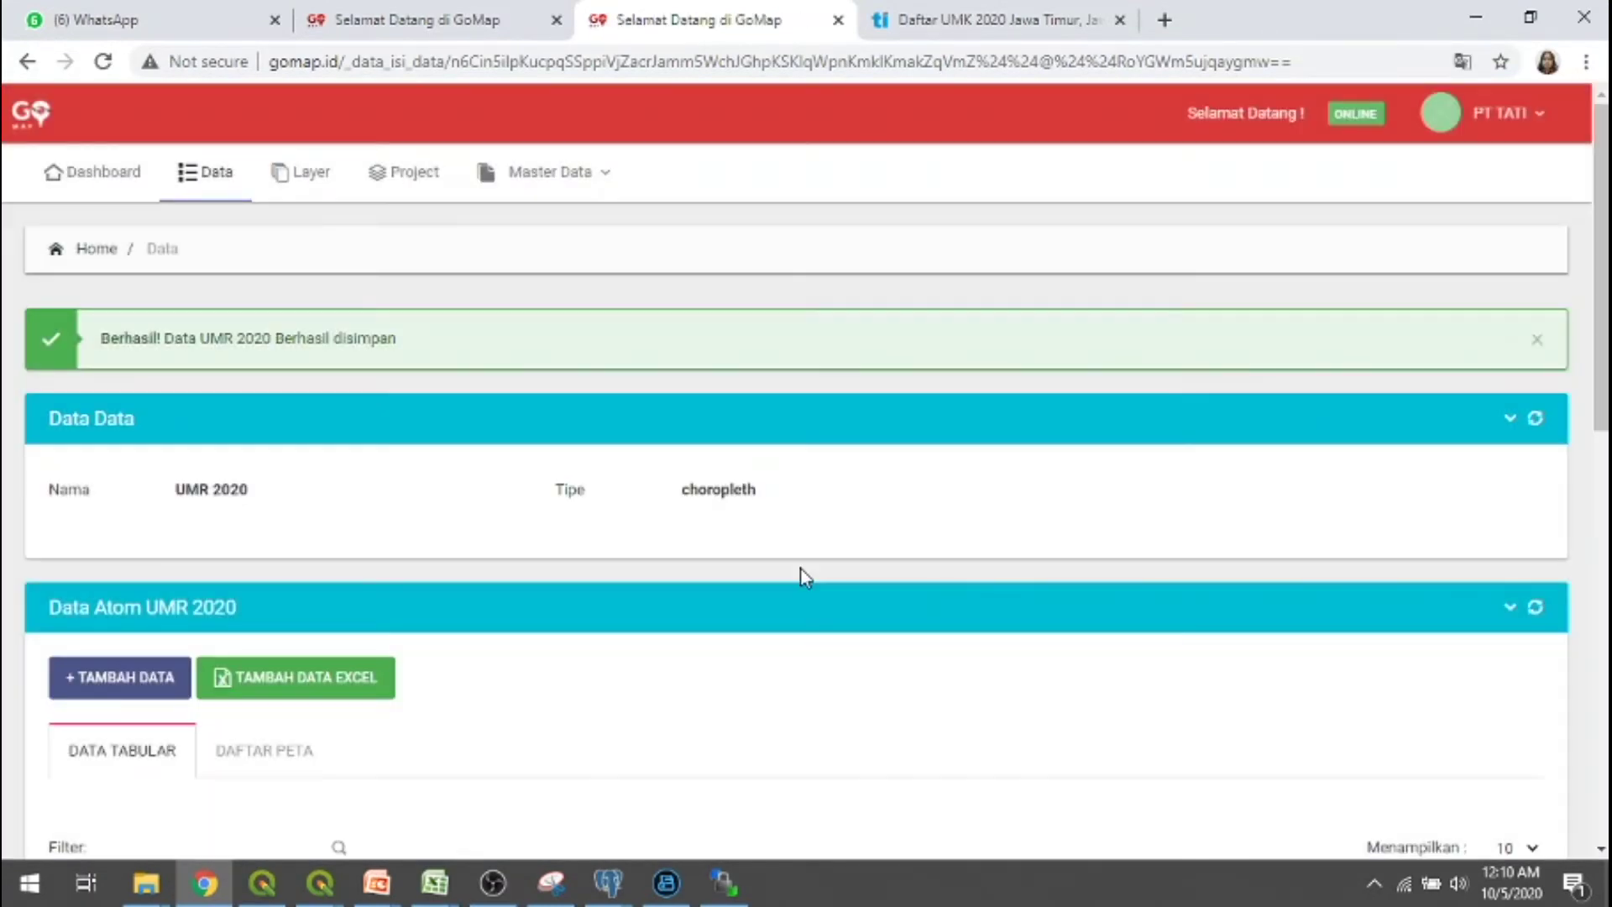
Review the uploaded values per region in the UMR 2020 data table.
{"action": "scroll", "coordinate": [806, 504], "scroll_direction": "down", "scroll_amount": 9}
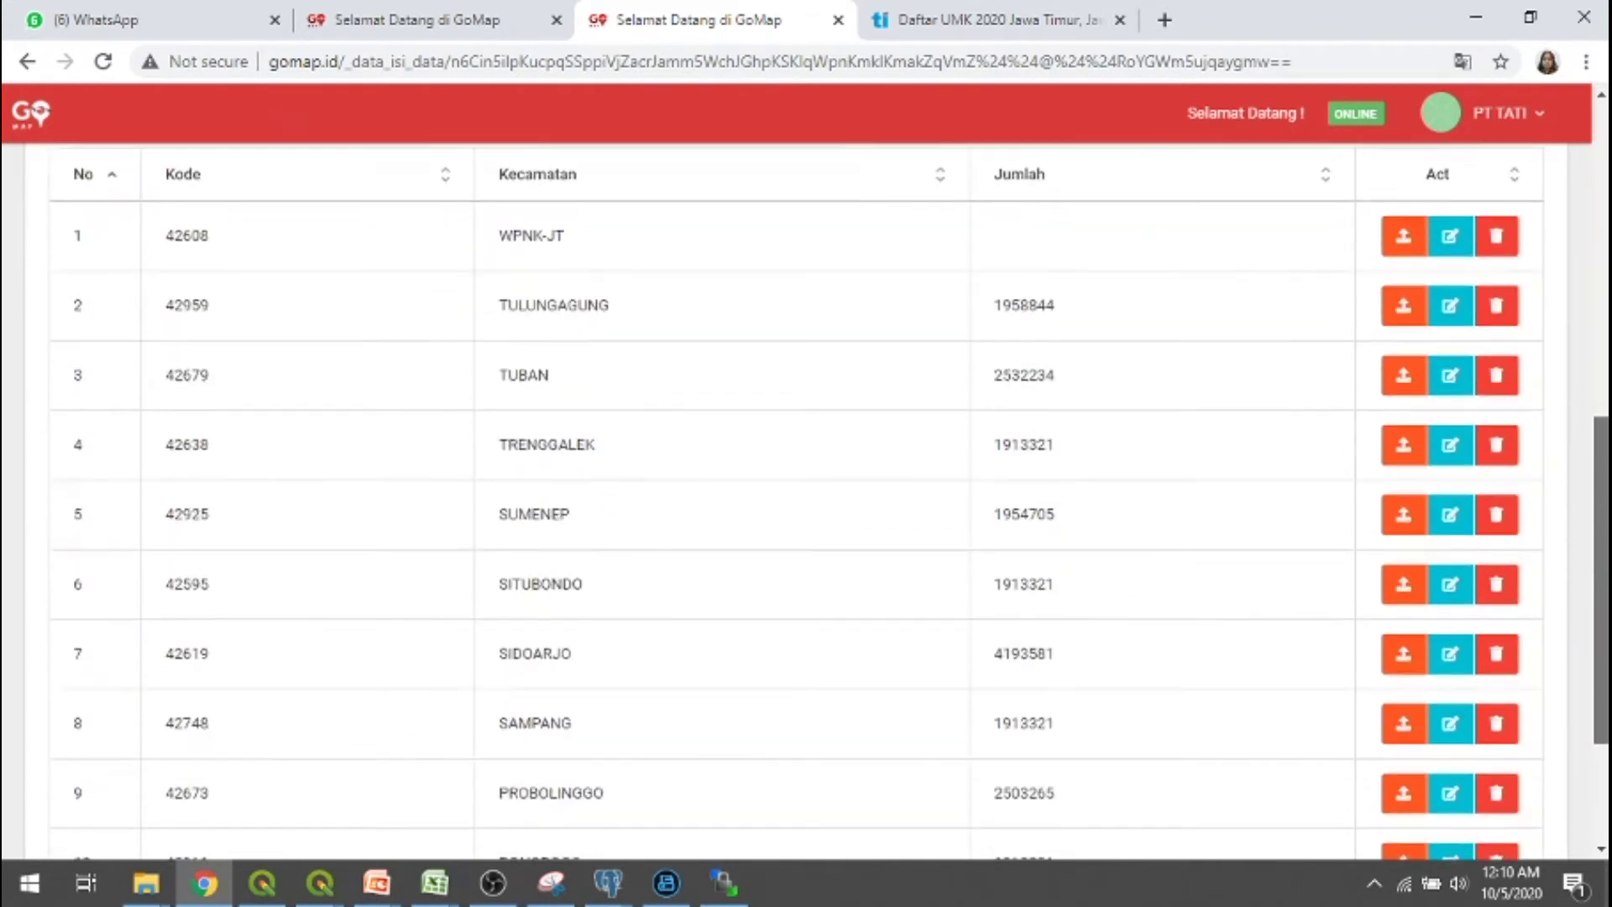
{"action": "scroll", "coordinate": [806, 504], "scroll_direction": "down", "scroll_amount": 3}
{"action": "scroll", "coordinate": [806, 504], "scroll_direction": "up", "scroll_amount": 12}
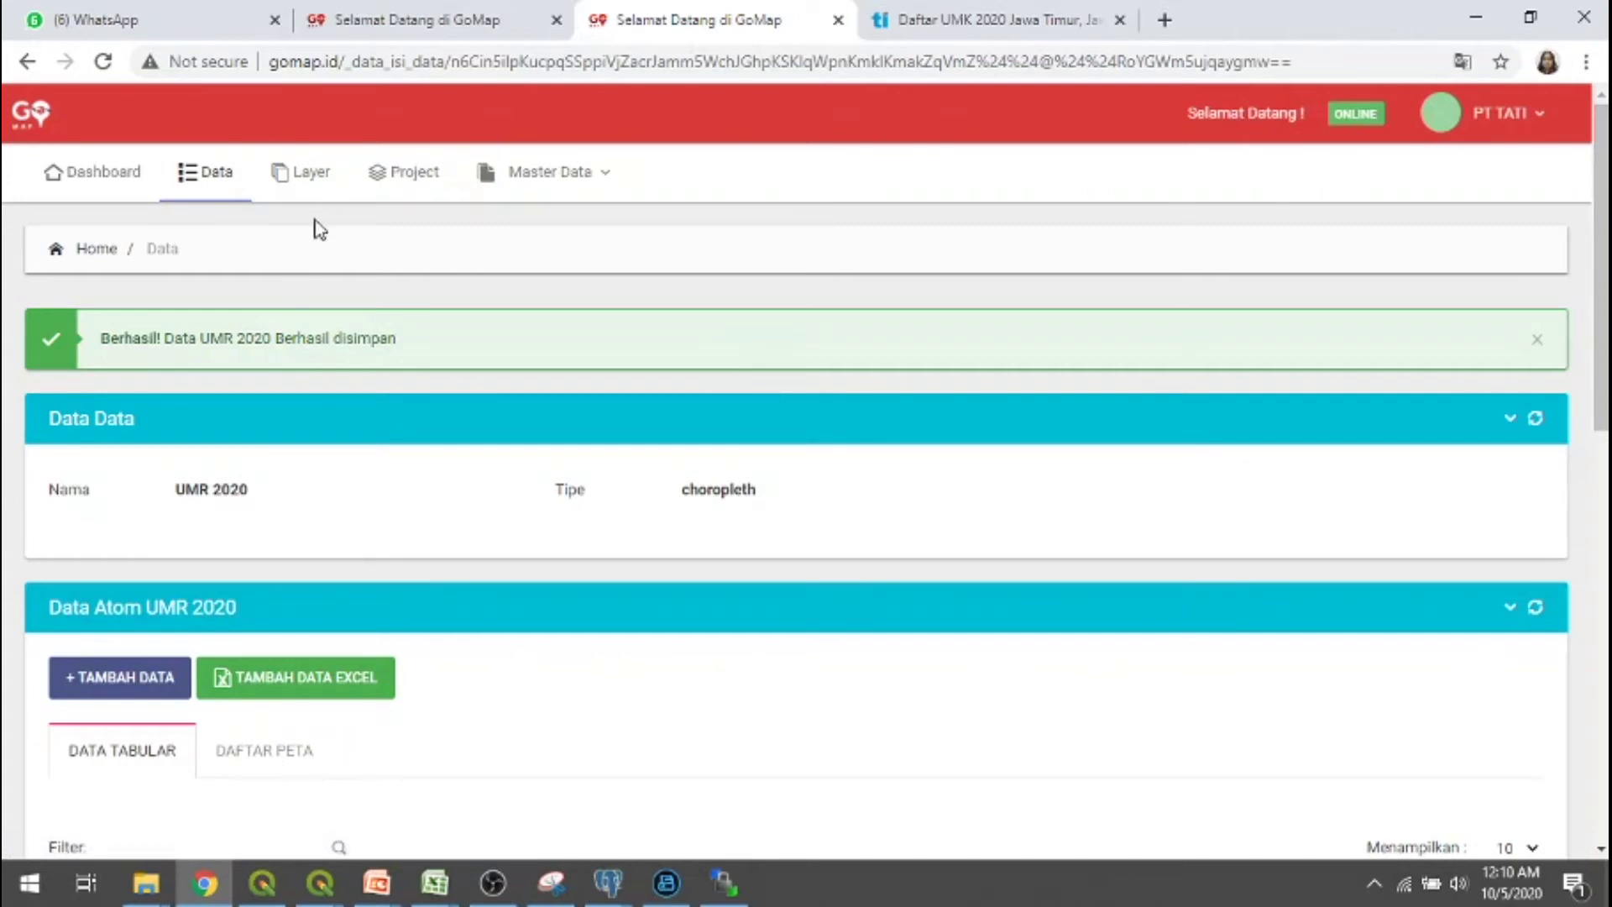
Go to the layer list, start adding a new layer, and name it UMR 2020.
{"action": "left_click", "coordinate": [313, 176]}
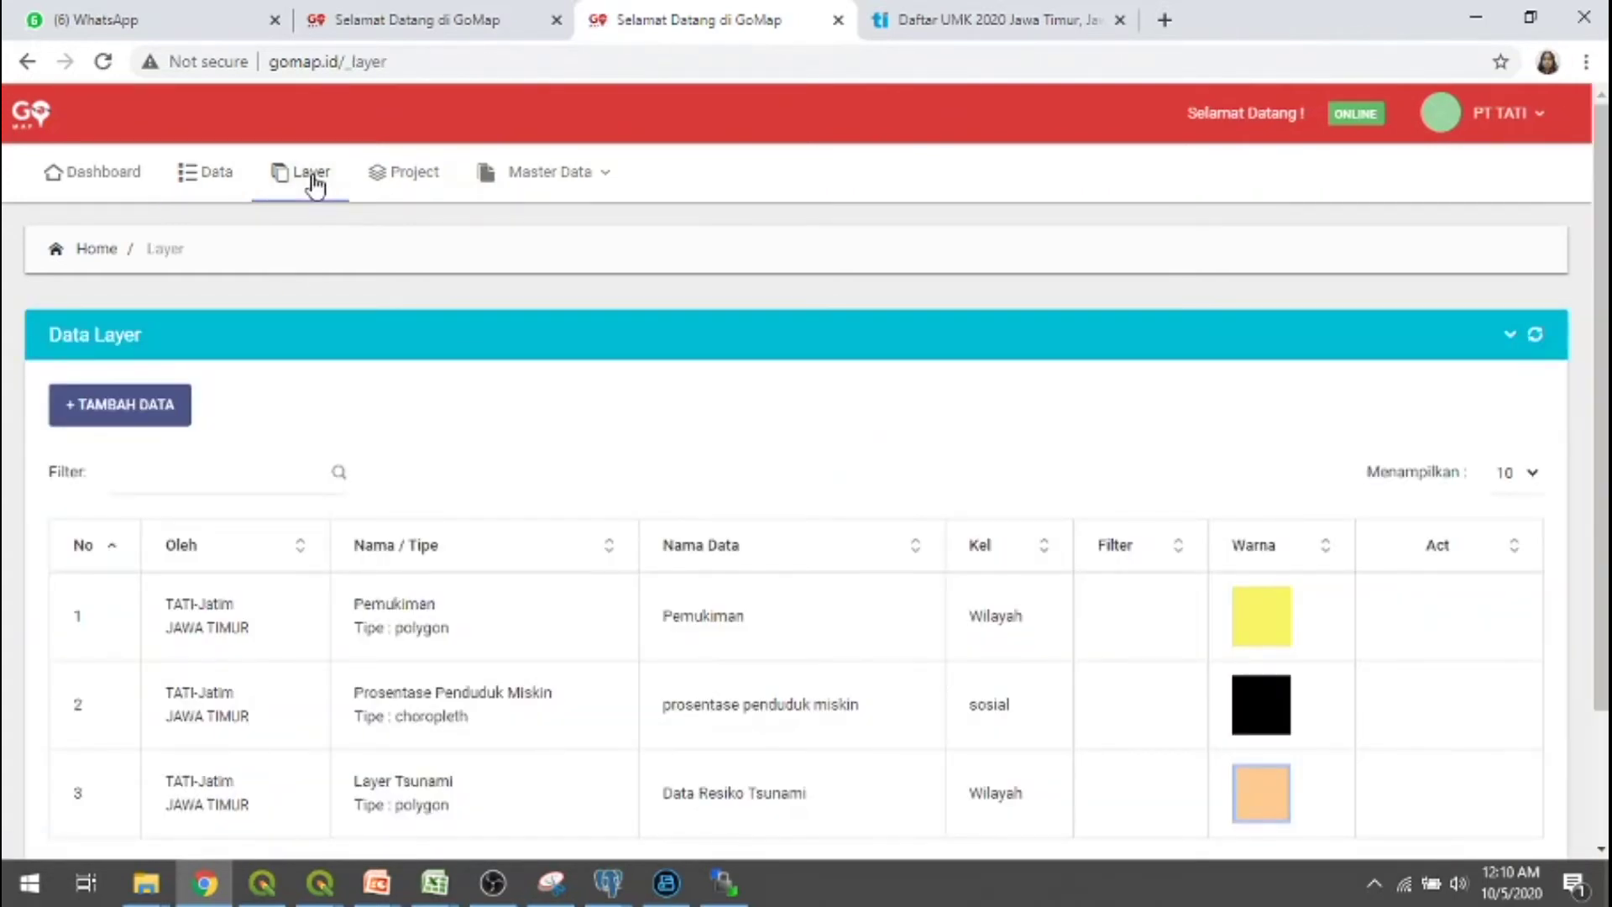
{"action": "scroll", "coordinate": [1602, 403], "scroll_direction": "down", "scroll_amount": 2}
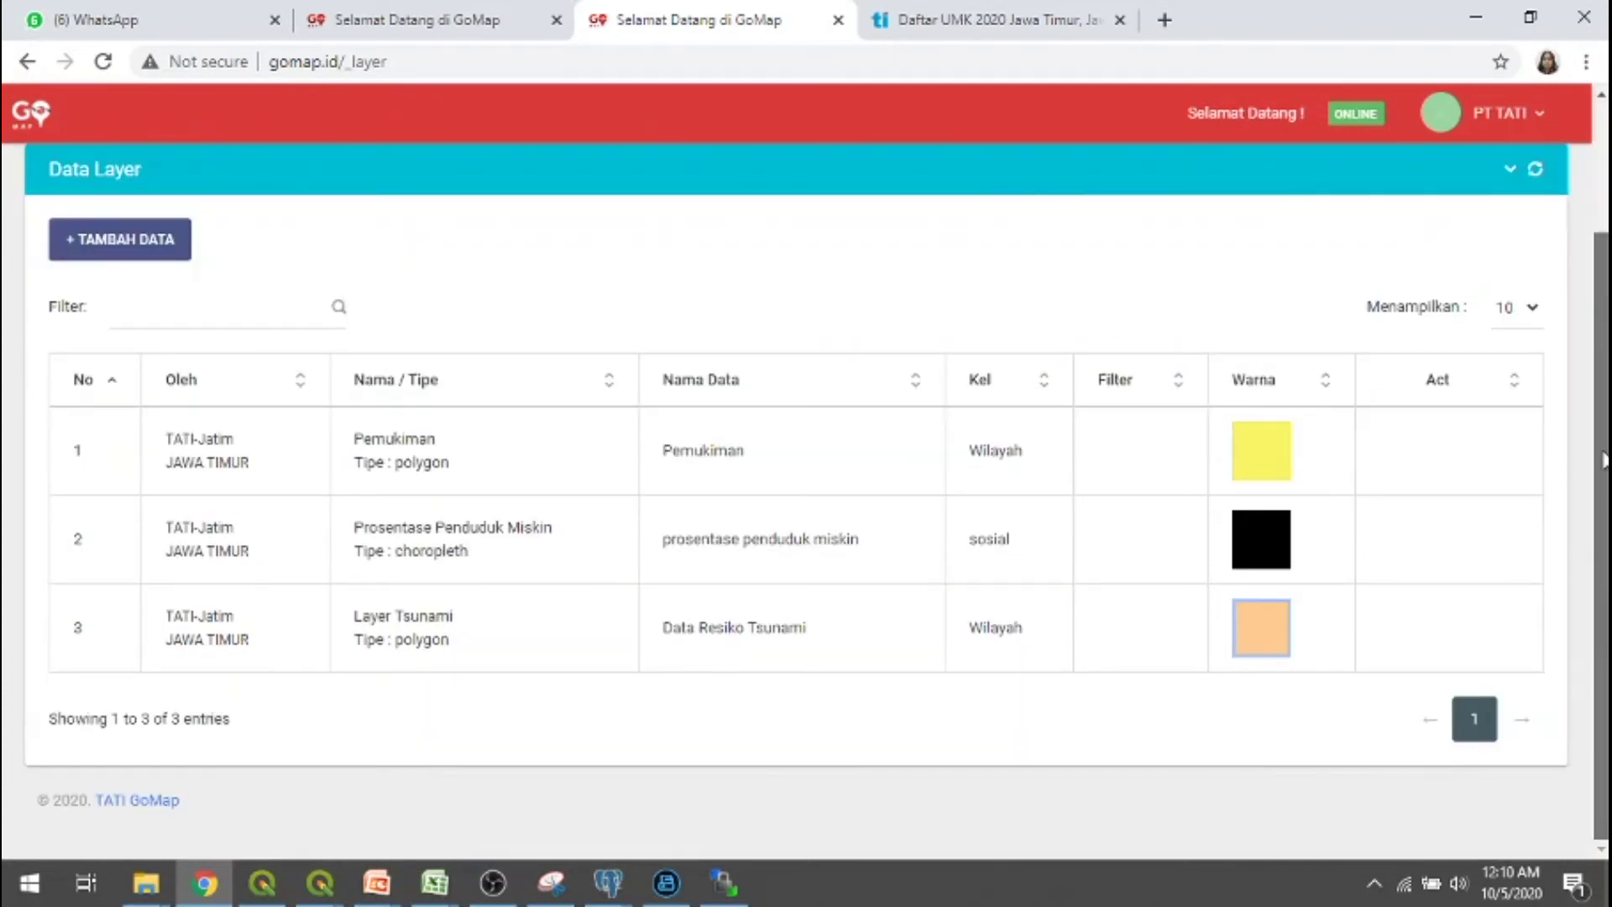
{"action": "scroll", "coordinate": [1603, 453], "scroll_direction": "up", "scroll_amount": 3}
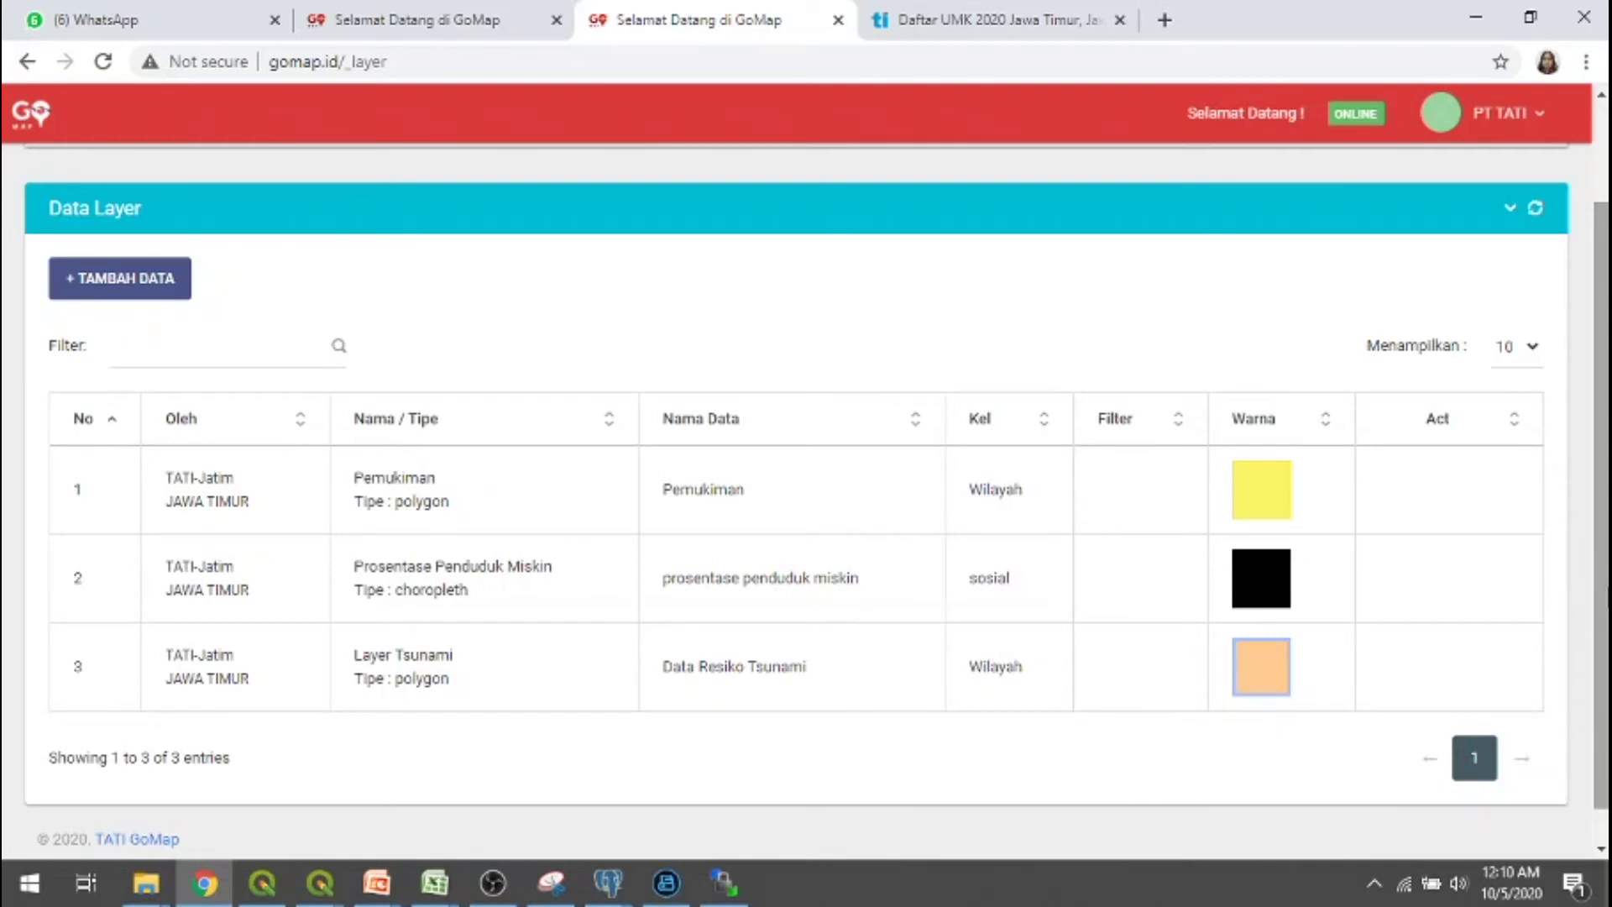
{"action": "scroll", "coordinate": [409, 372], "scroll_direction": "up", "scroll_amount": 2}
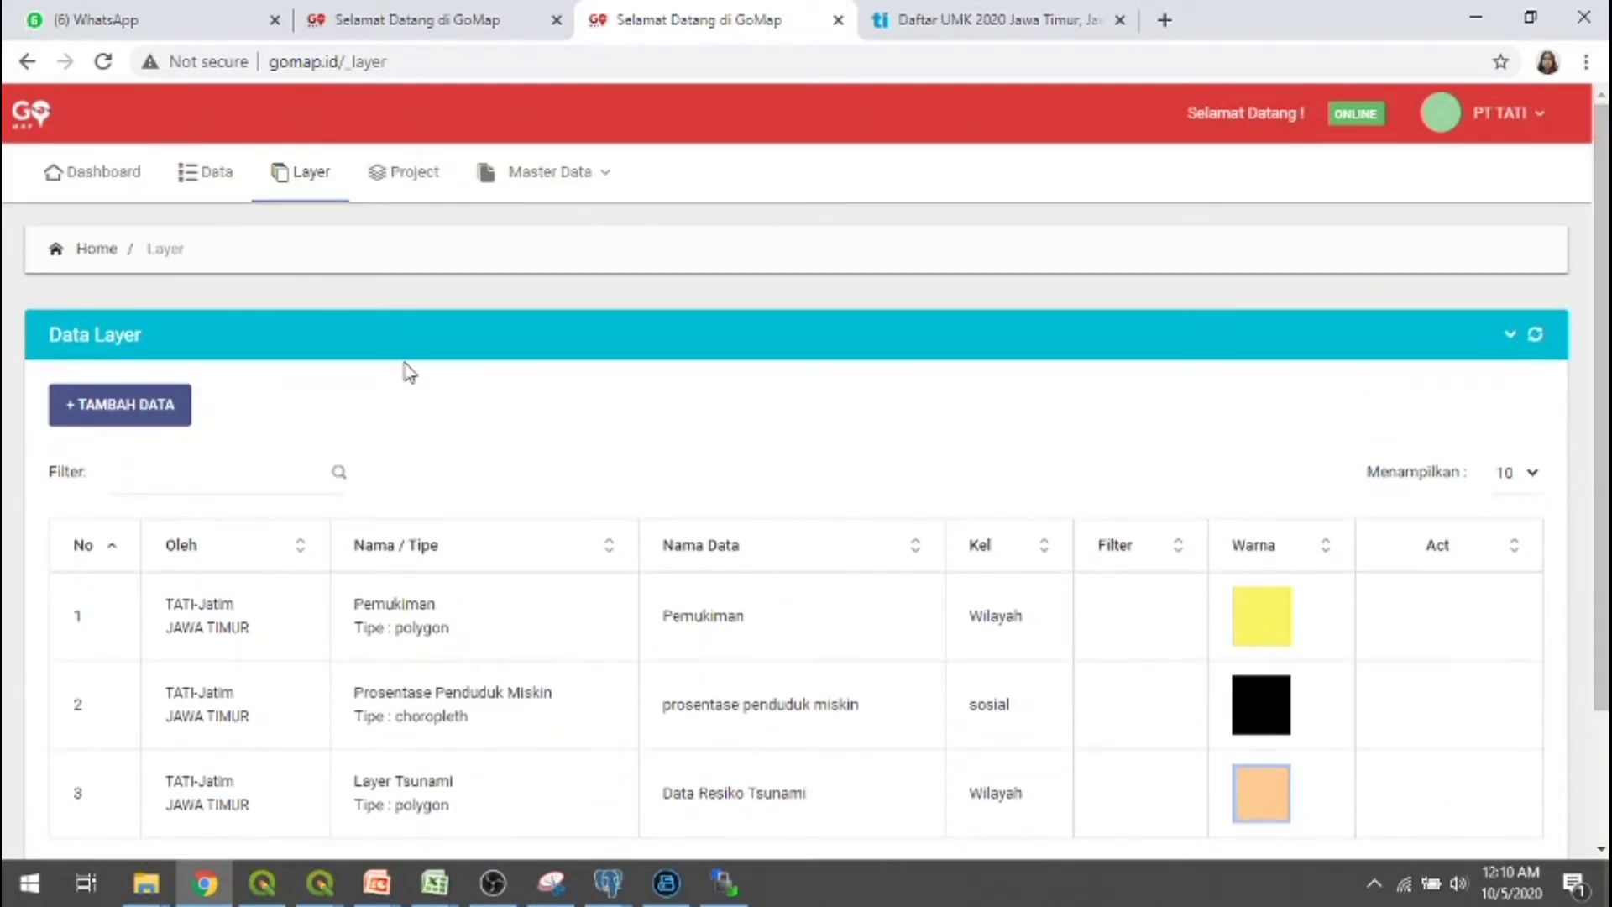
{"action": "left_click", "coordinate": [156, 404]}
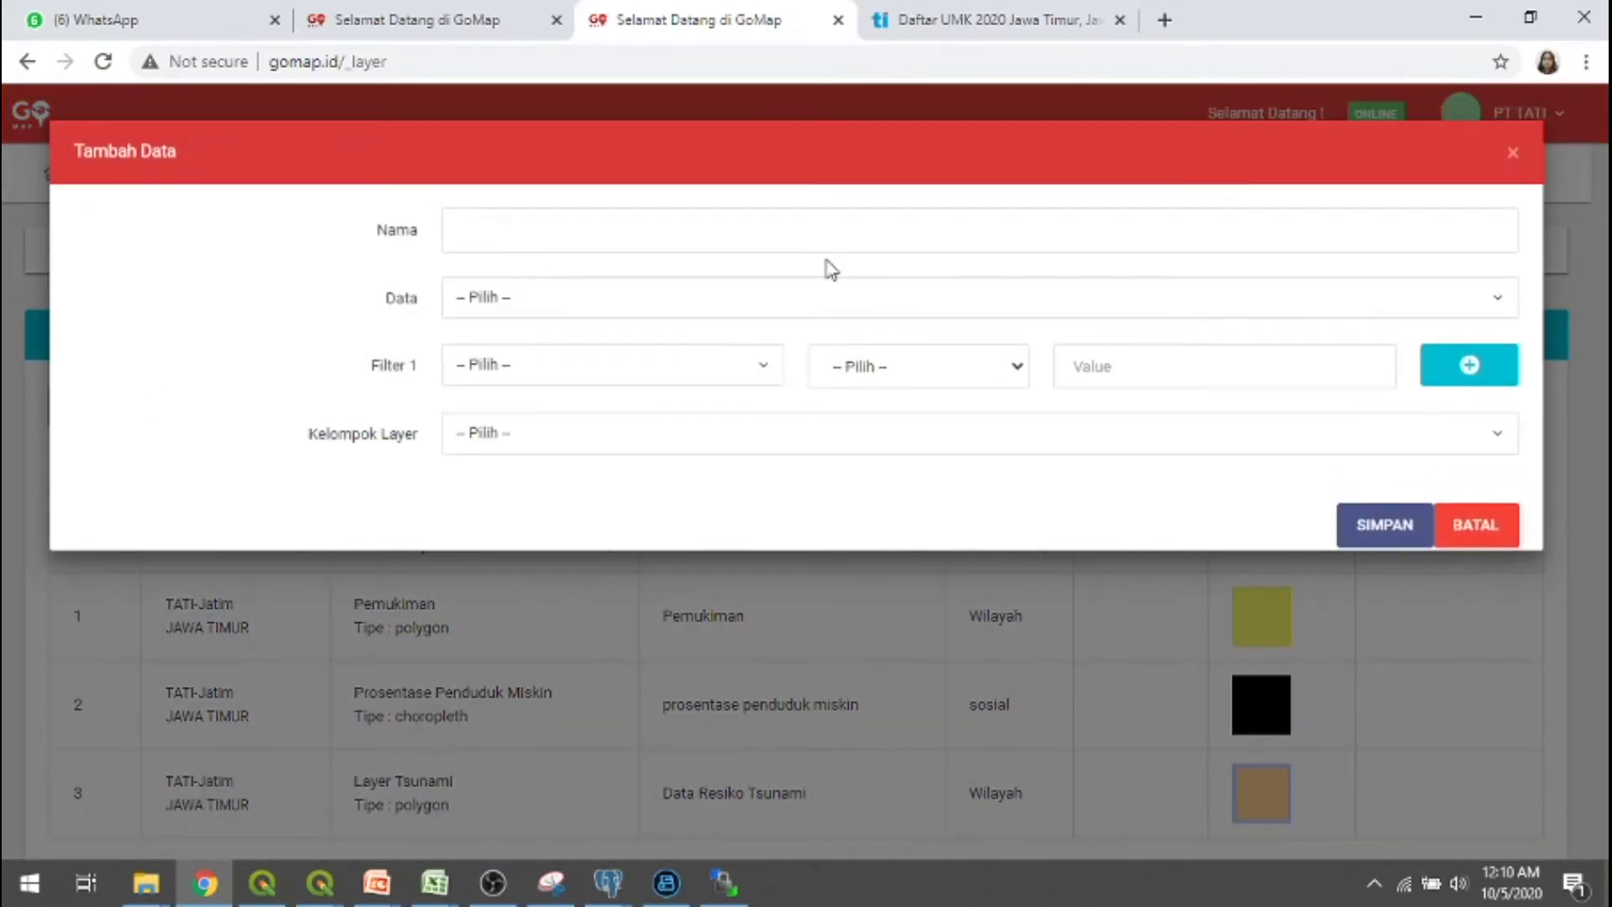
{"action": "left_click", "coordinate": [937, 223]}
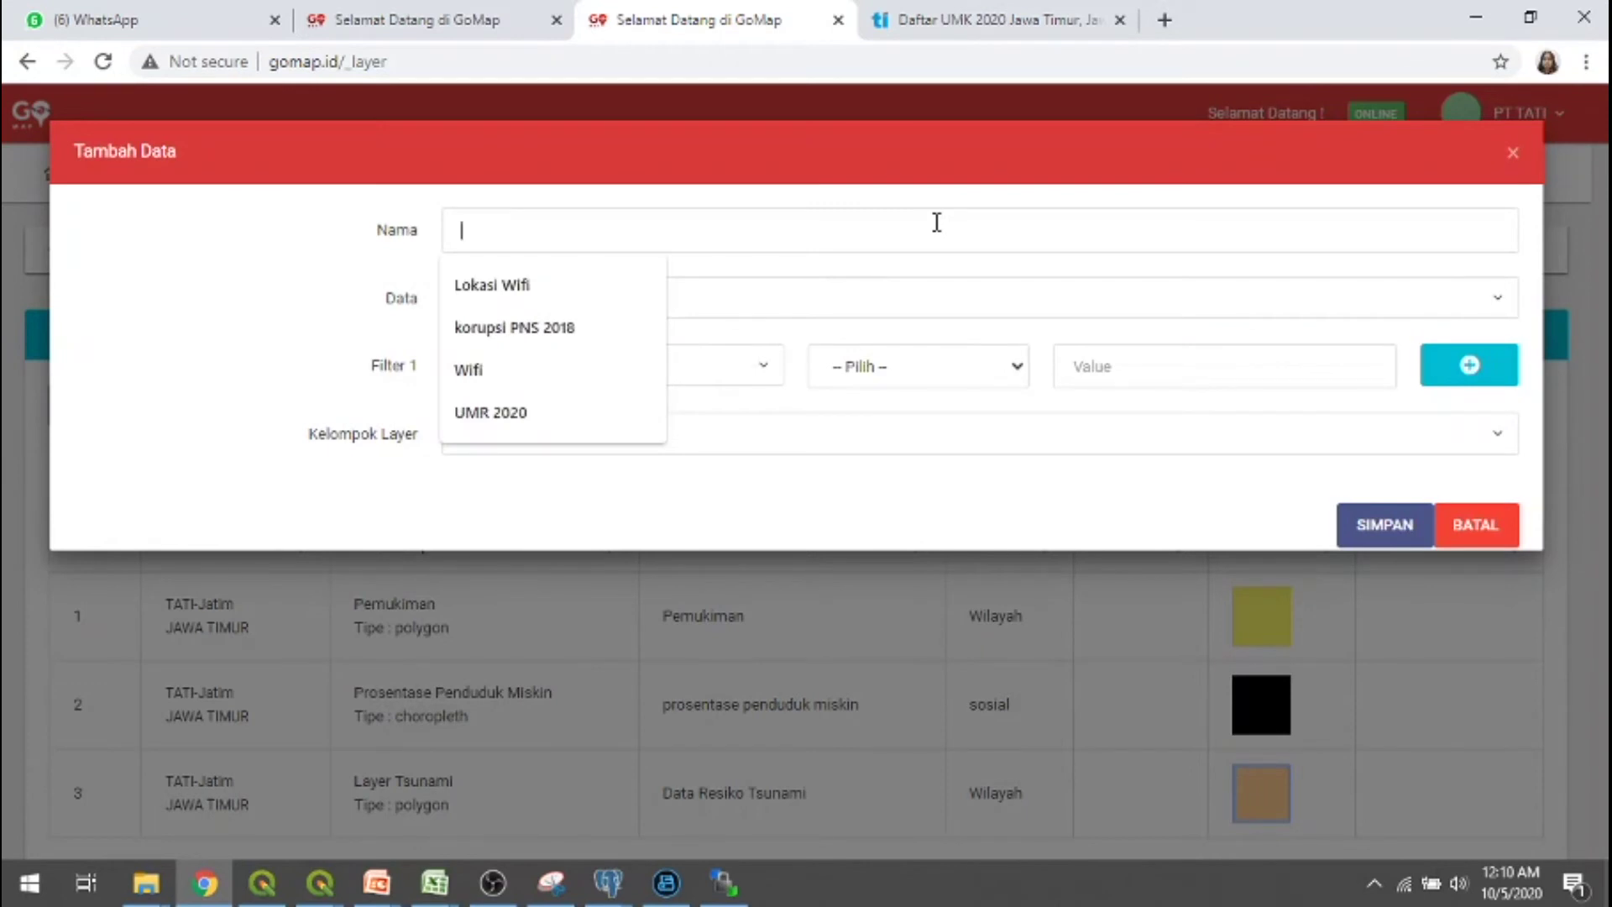
{"action": "key", "text": "Down"}
{"action": "key", "text": "Down"}
{"action": "key", "text": "Down"}
{"action": "key", "text": "Down"}
{"action": "key", "text": "Return"}
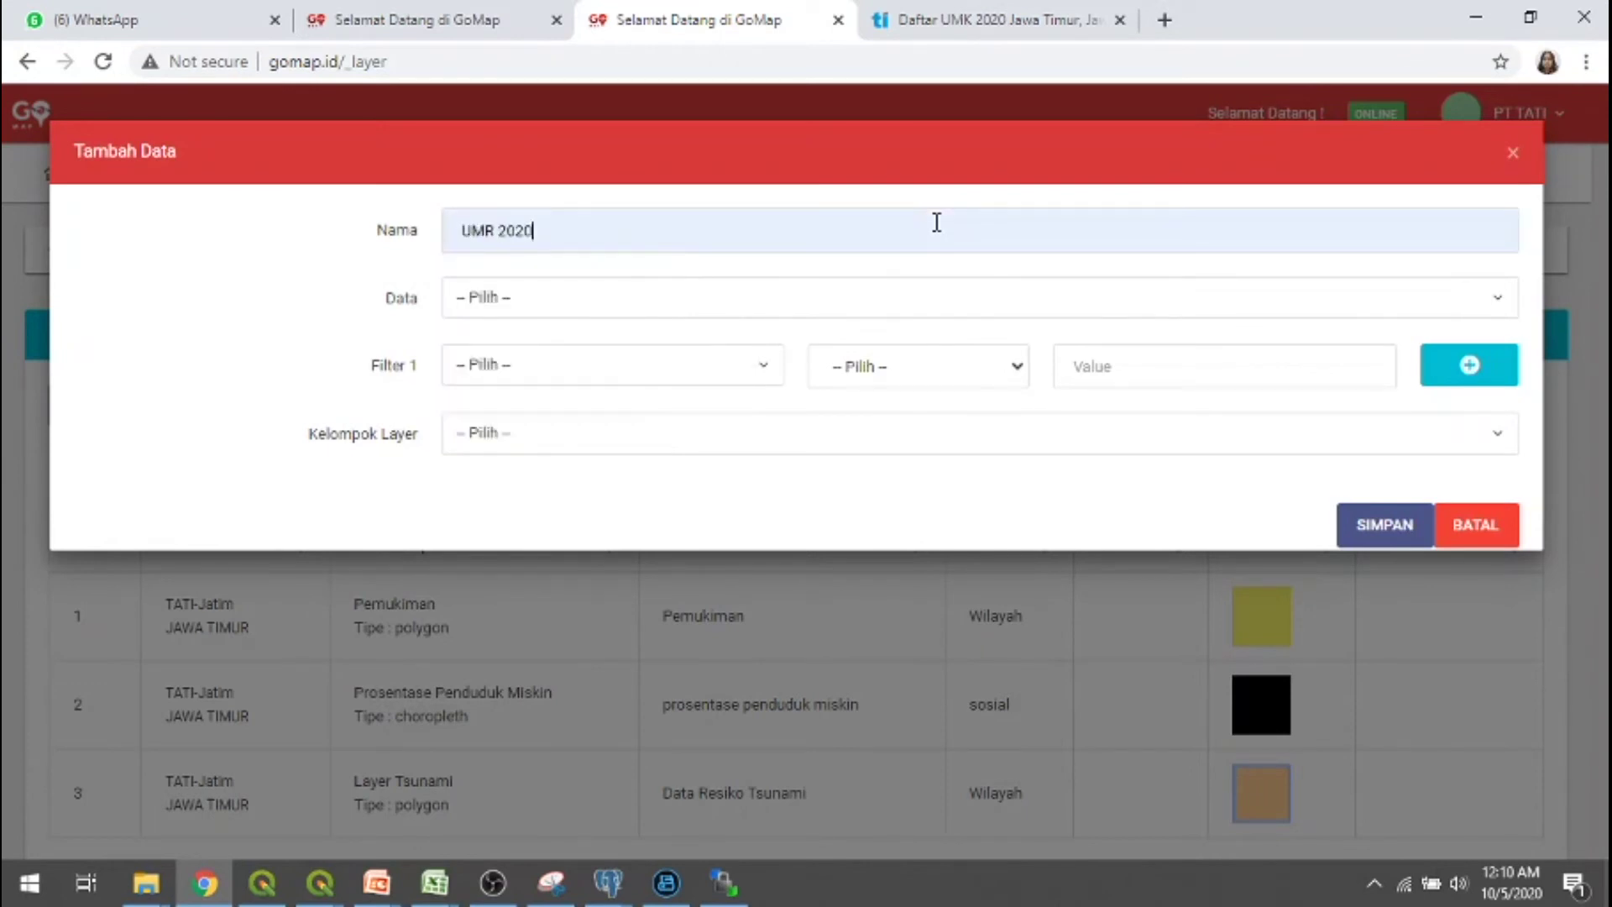
Link the new layer to the UMR 2020 [PT TATI] data, assign it to the Wilayah layer group, and save it.
{"action": "left_click", "coordinate": [963, 312]}
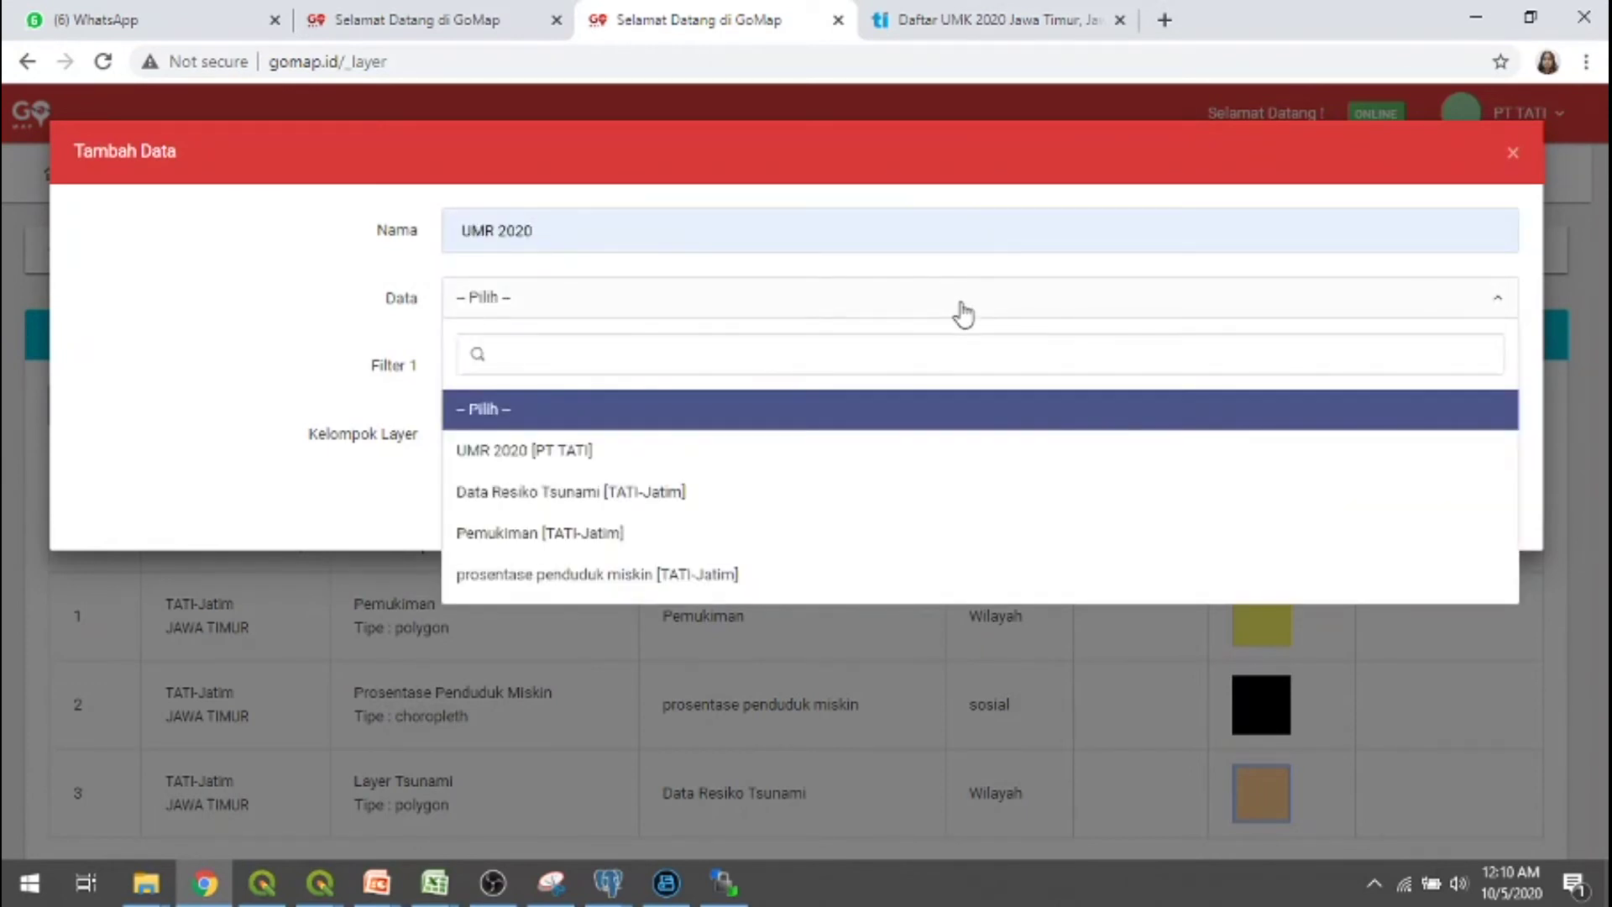
{"action": "left_click", "coordinate": [732, 453]}
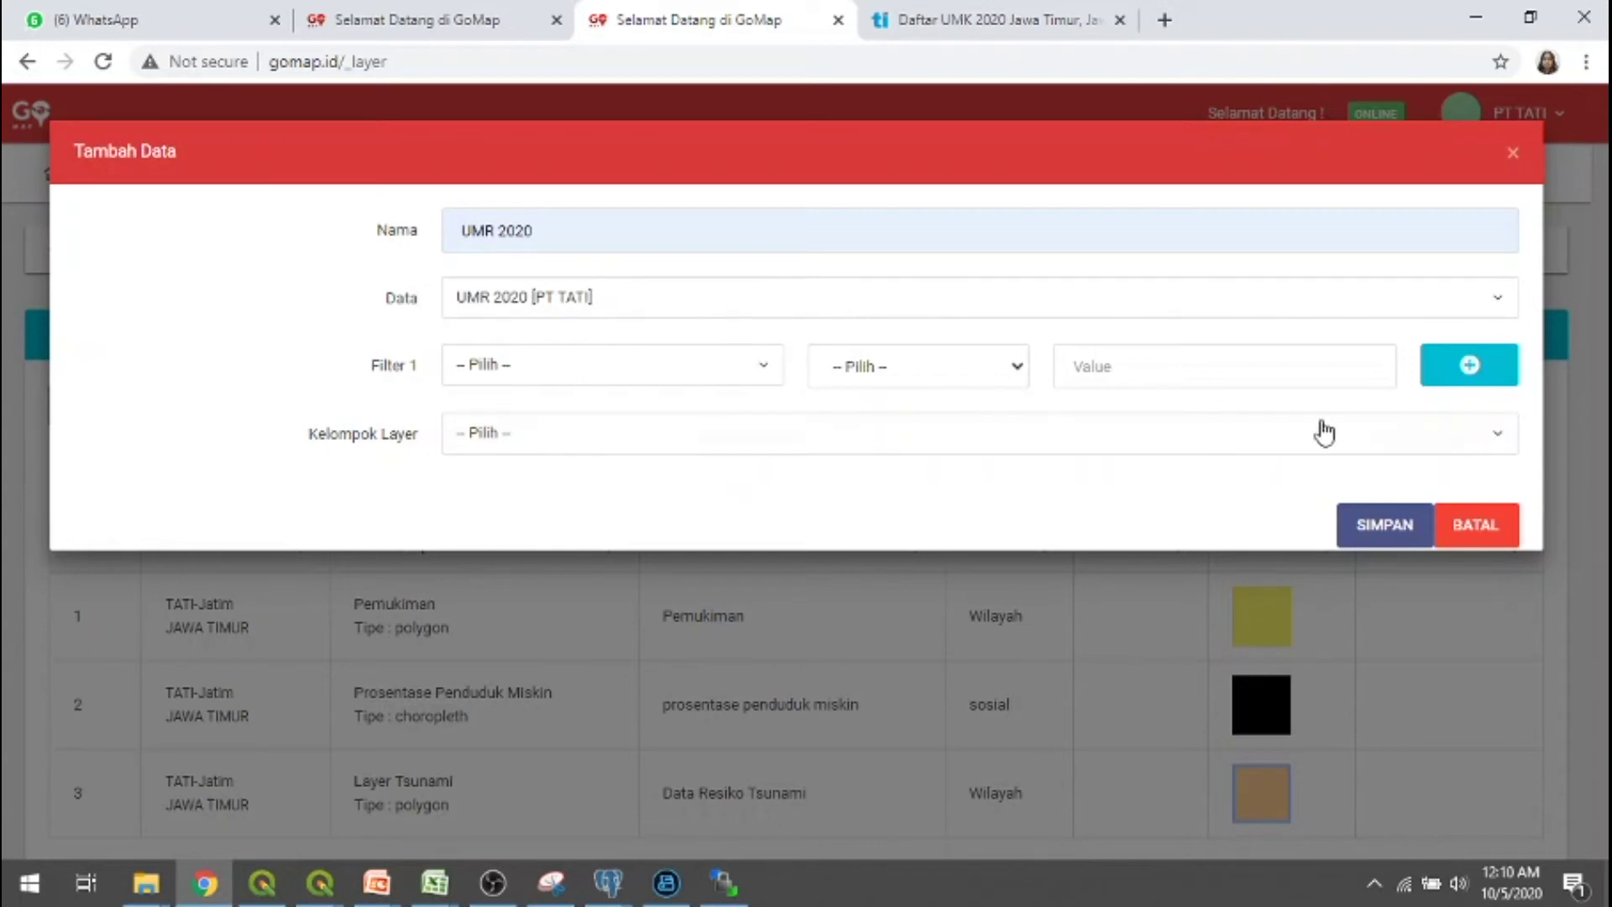
{"action": "left_click", "coordinate": [1232, 435]}
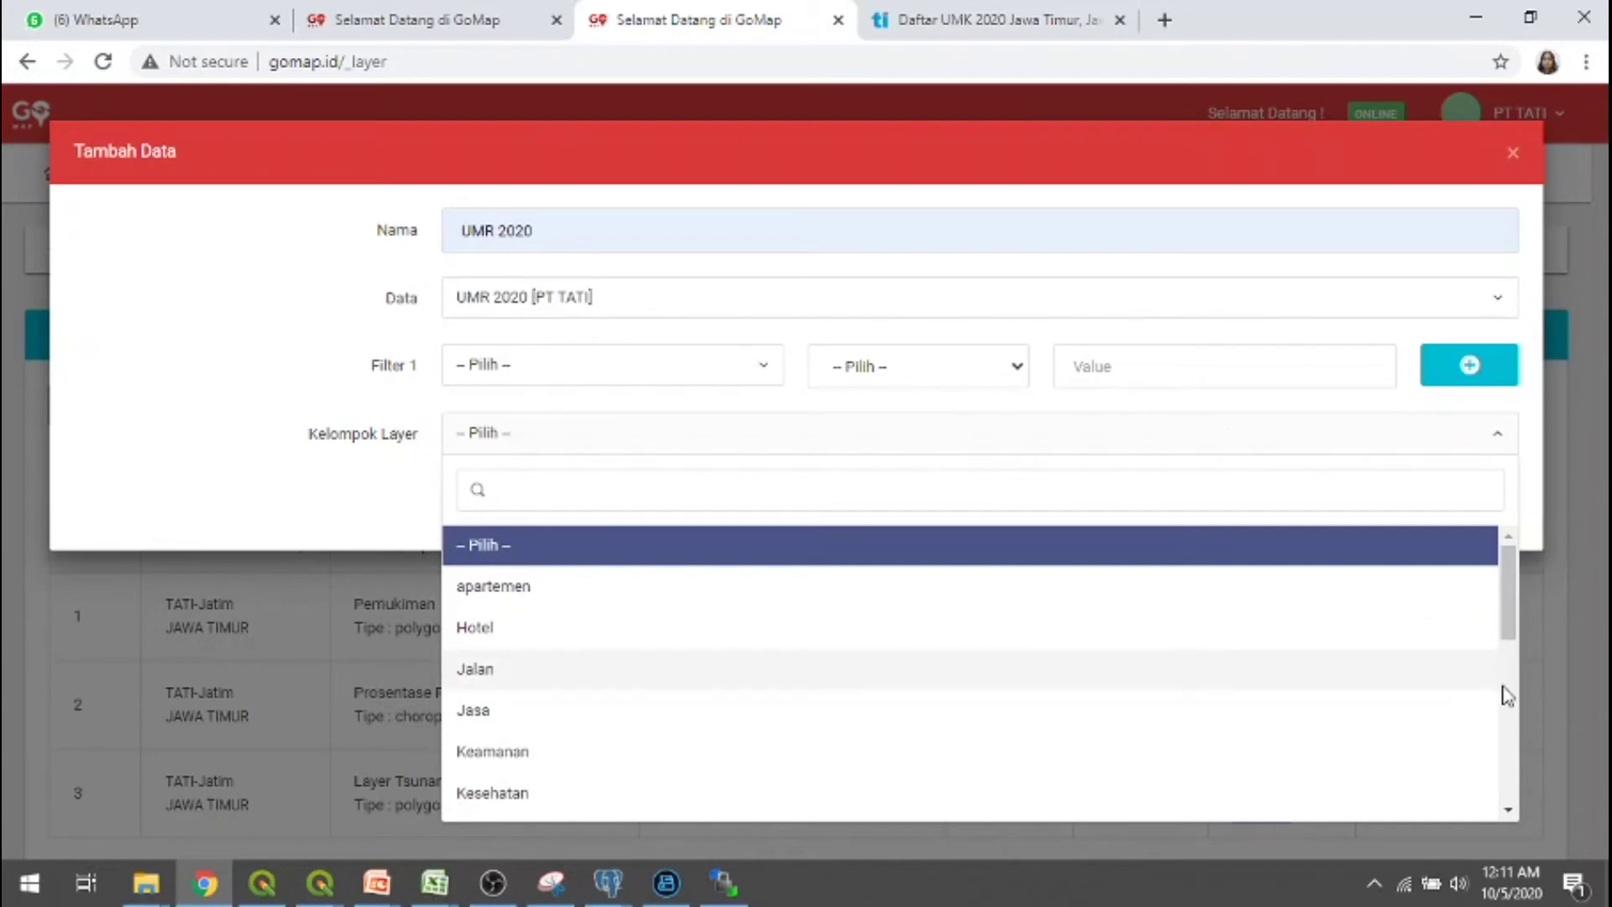
{"action": "left_click_drag", "start_coordinate": [1513, 618], "coordinate": [1514, 793]}
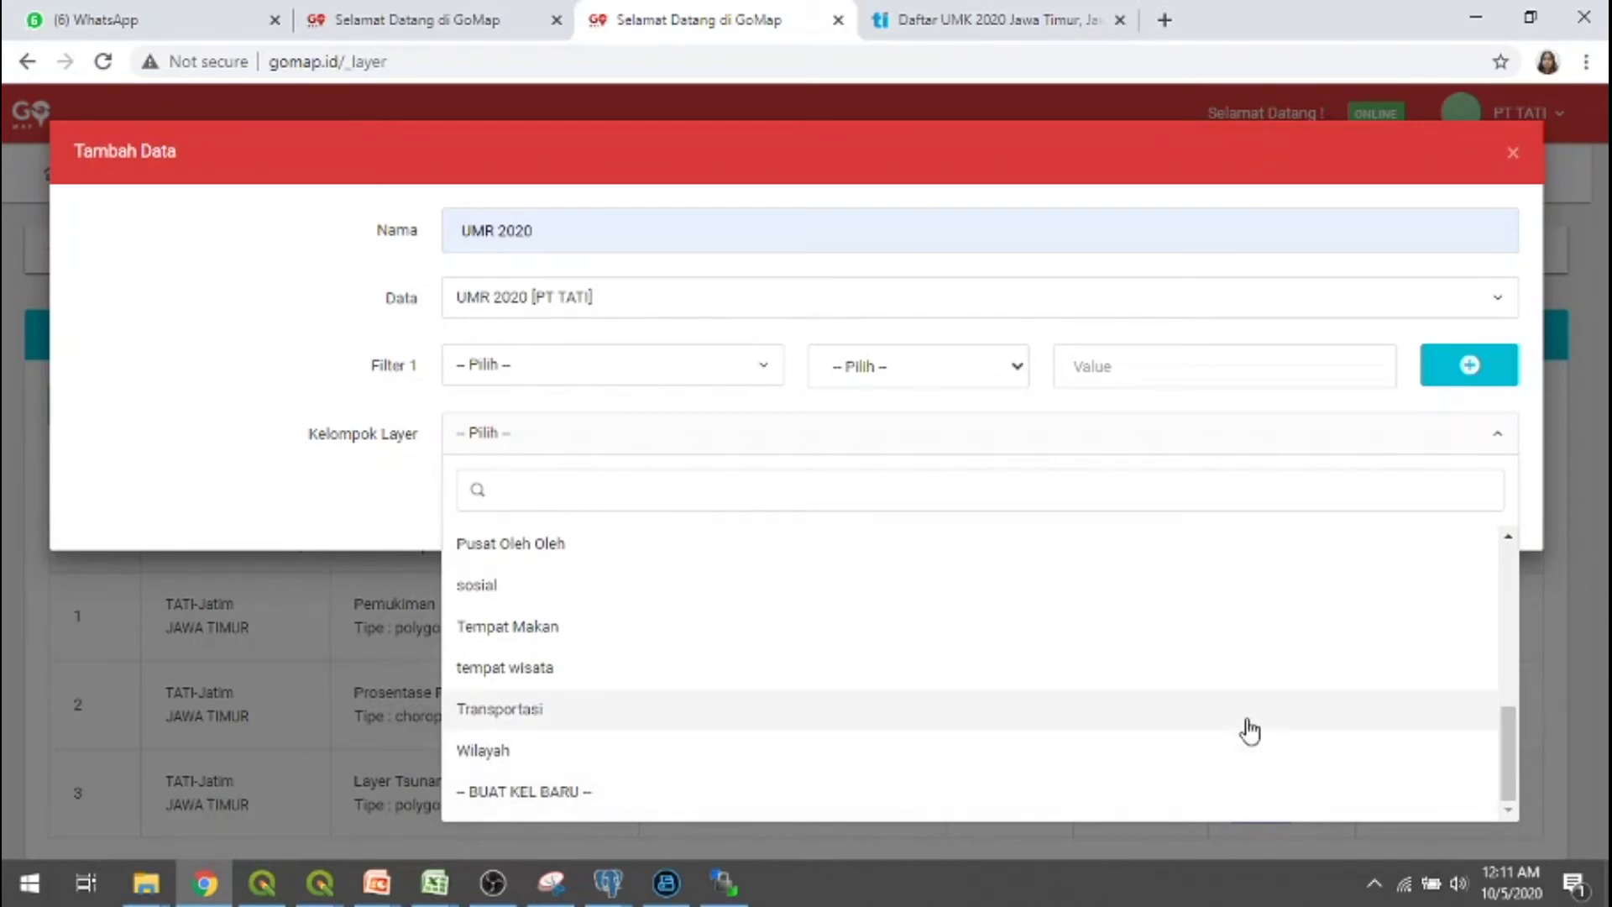
{"action": "left_click", "coordinate": [1187, 744]}
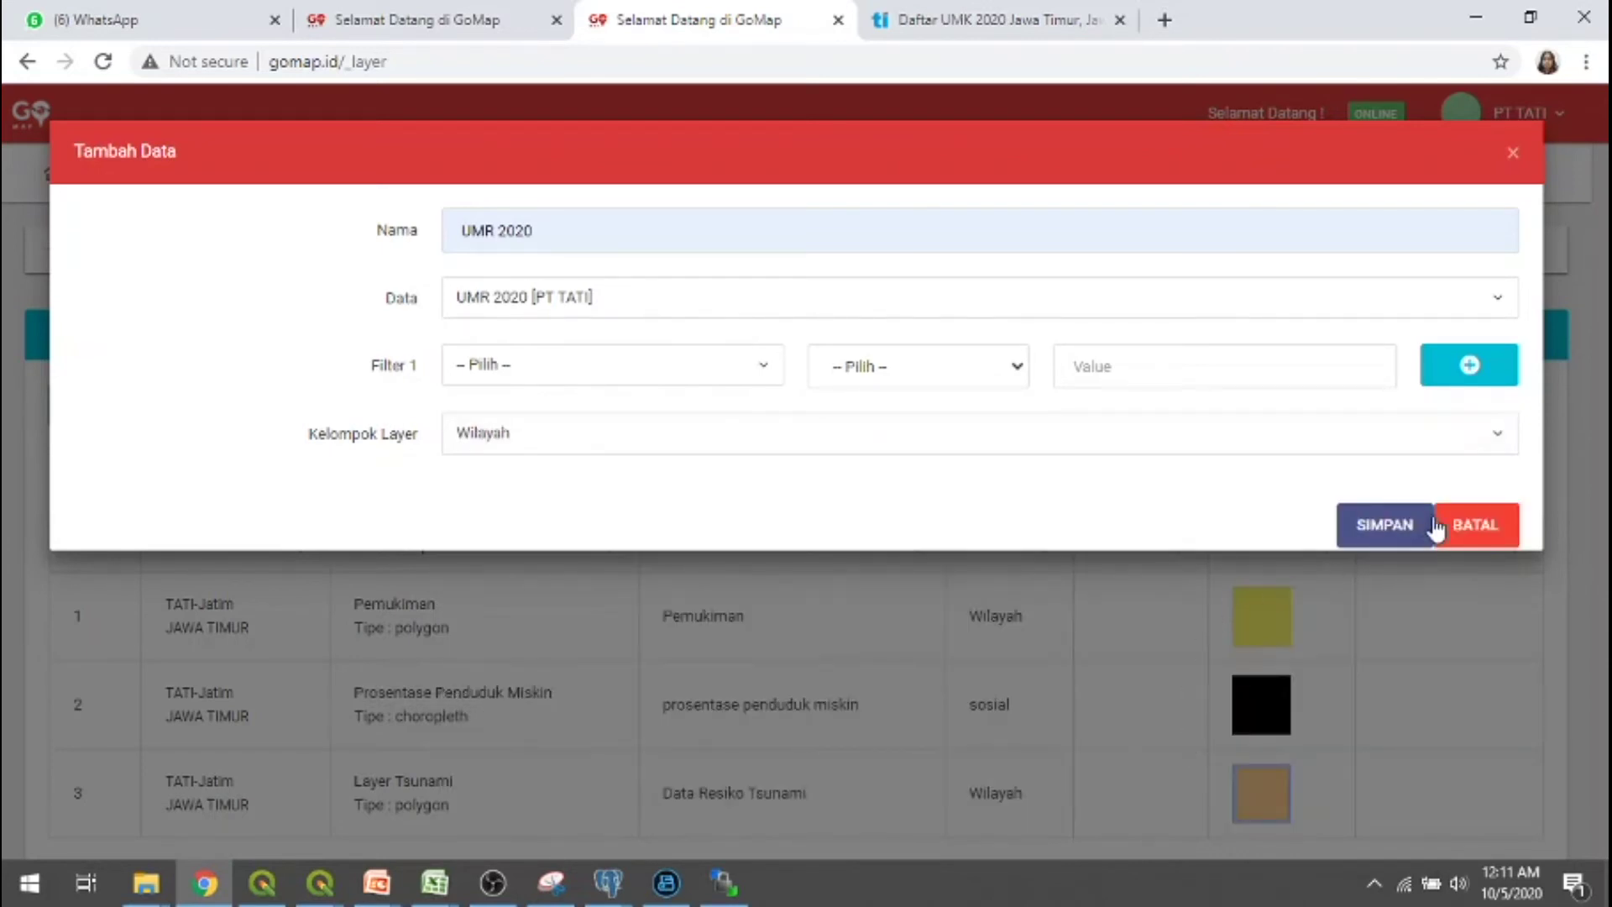
{"action": "left_click", "coordinate": [1397, 524]}
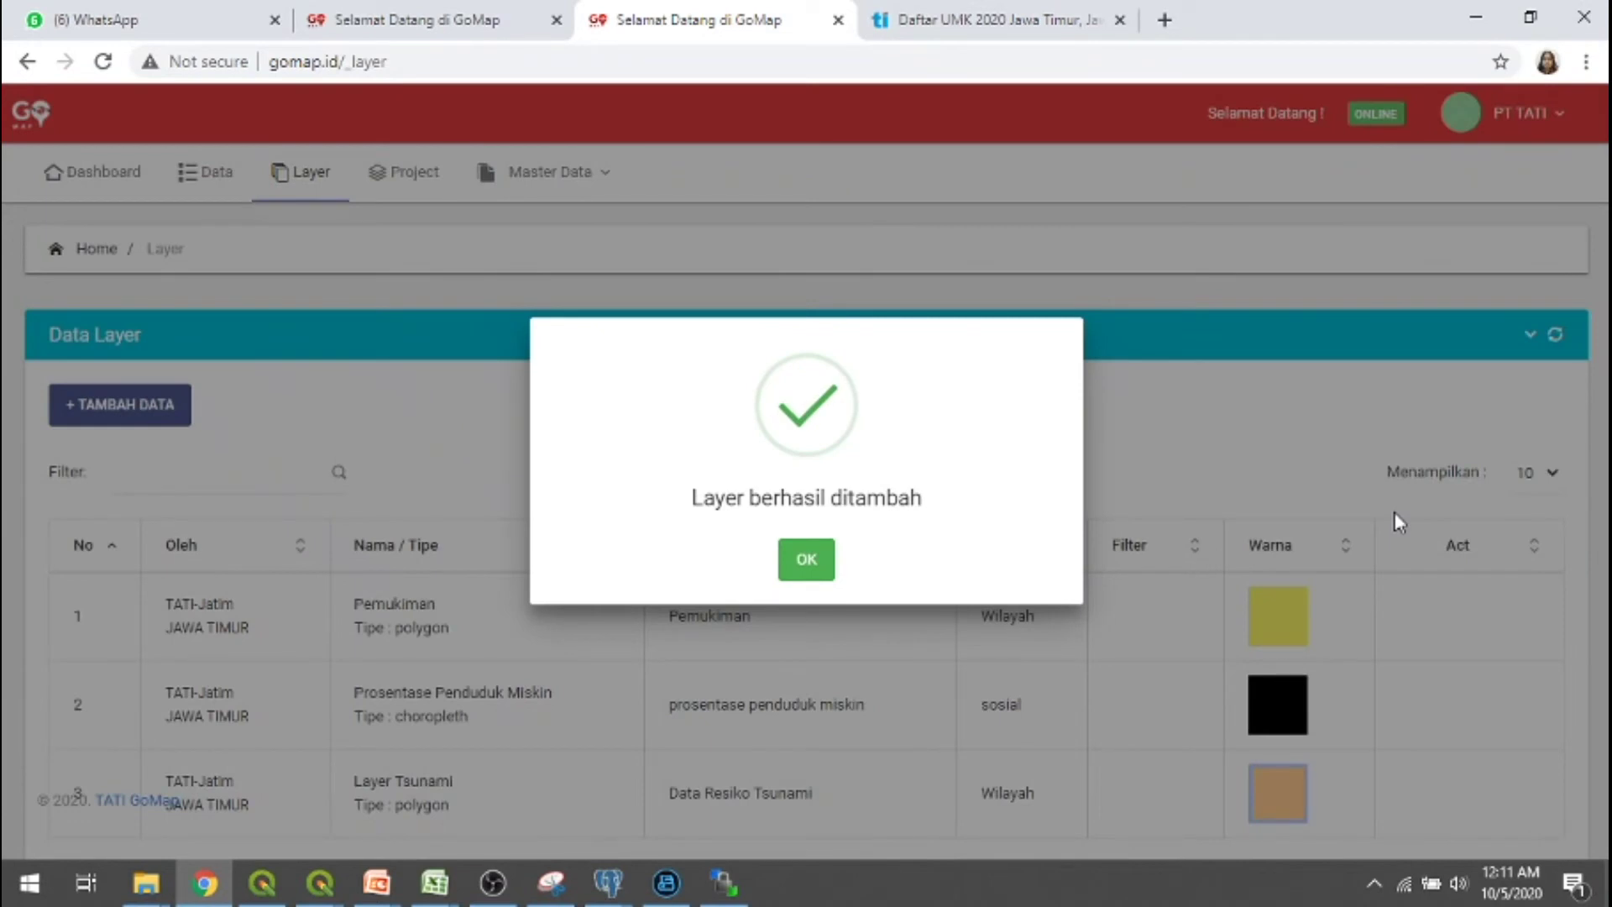
{"action": "left_click", "coordinate": [809, 569]}
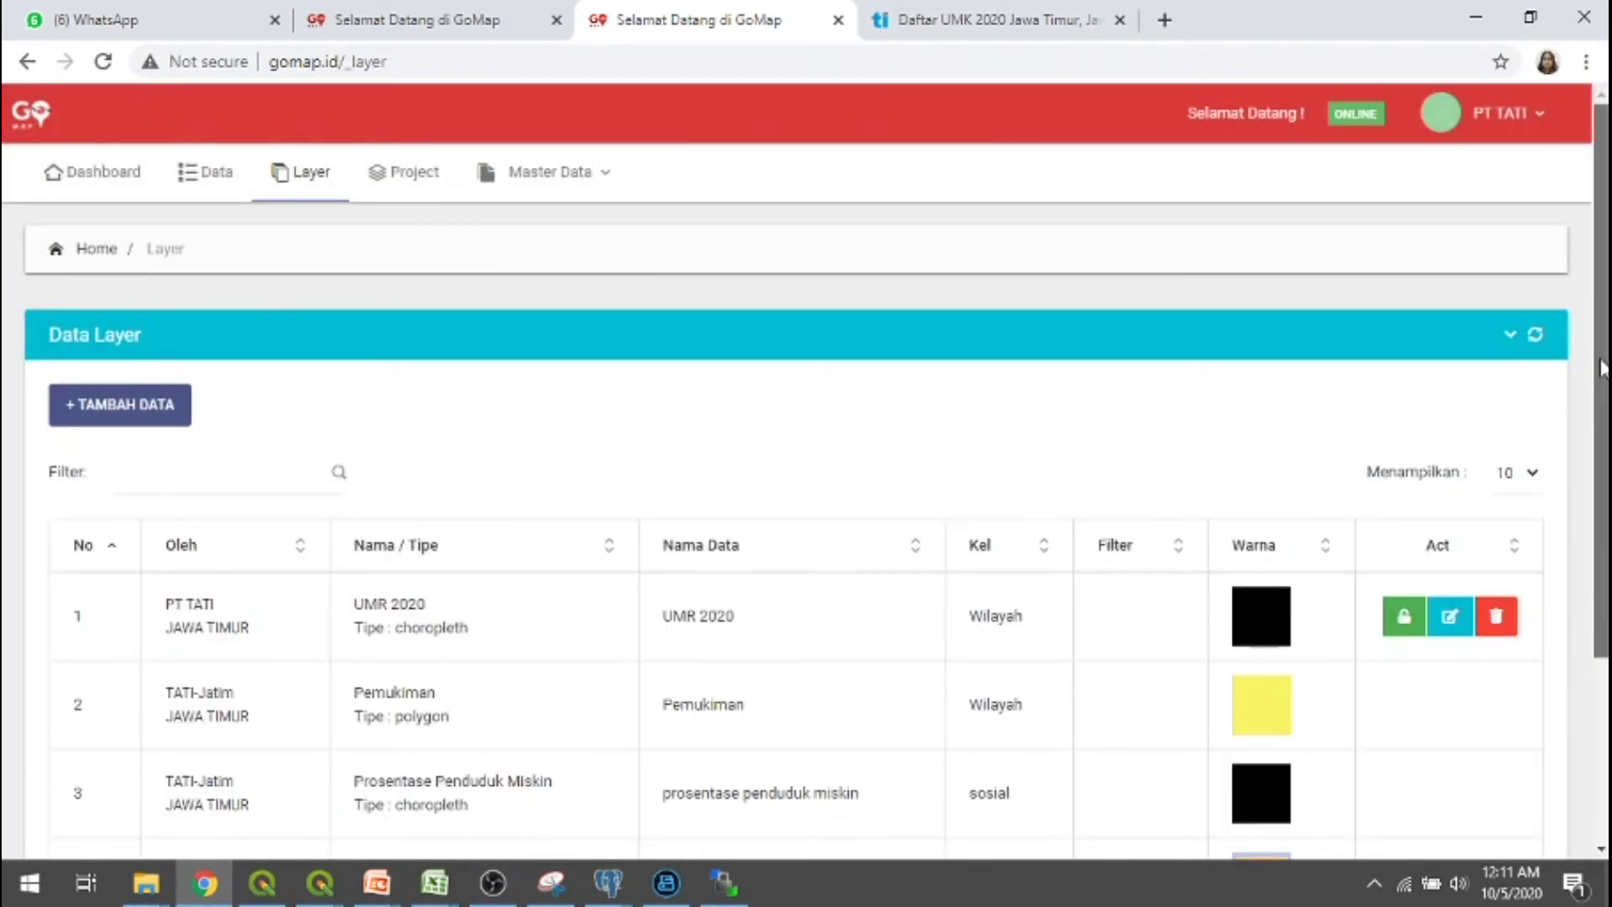
{"action": "left_click_drag", "start_coordinate": [1603, 366], "coordinate": [1604, 546]}
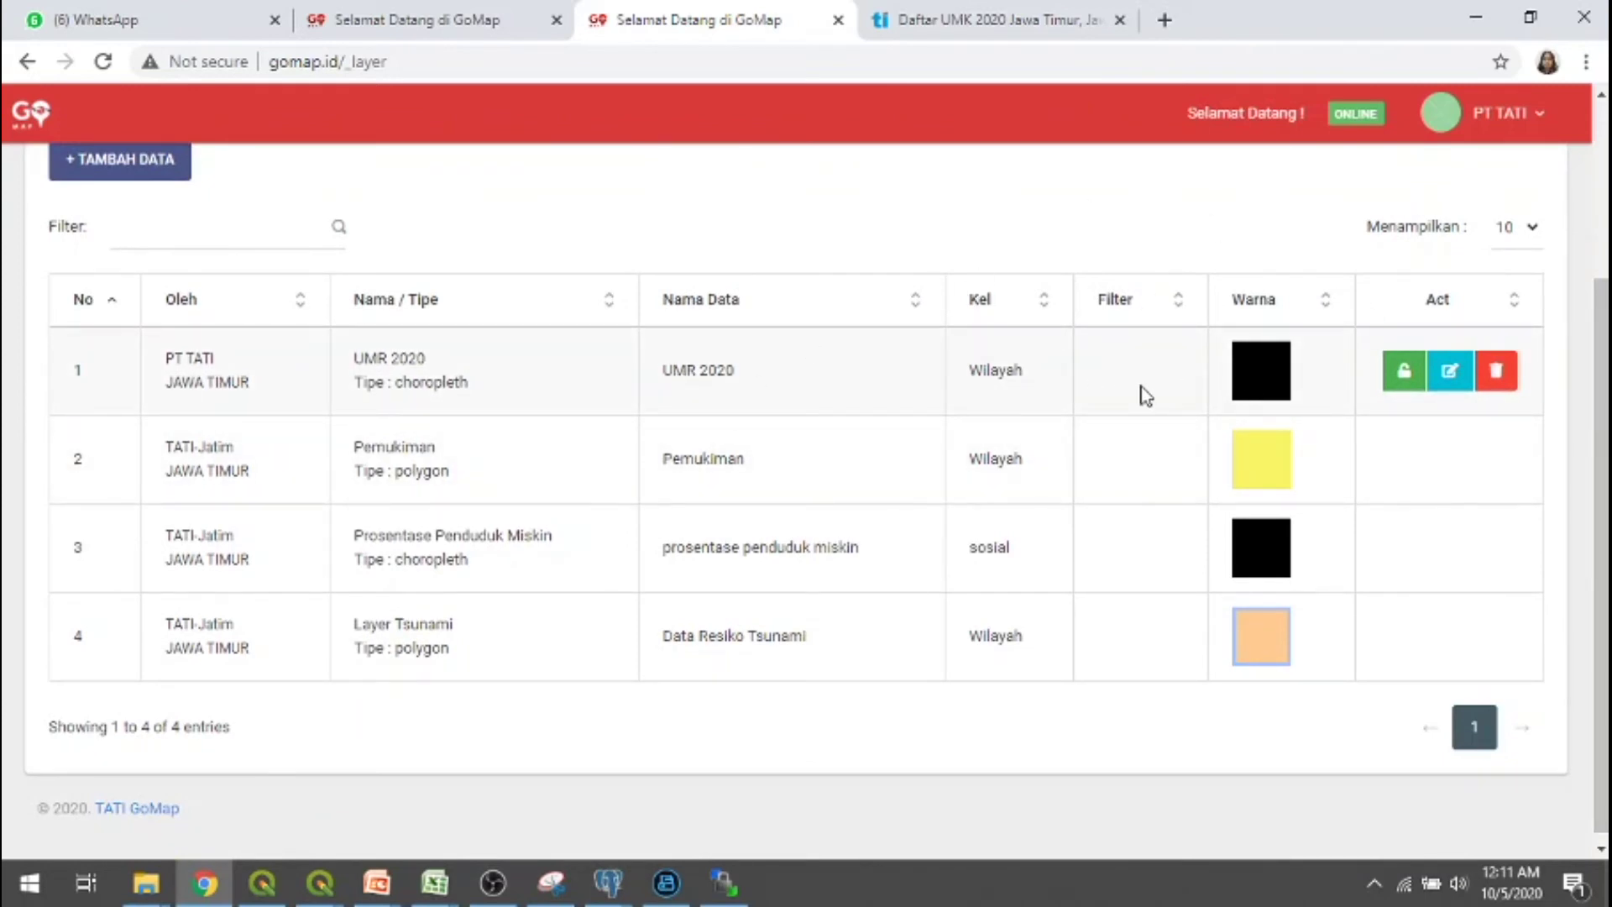
{"action": "left_click_drag", "start_coordinate": [1601, 503], "coordinate": [1602, 330]}
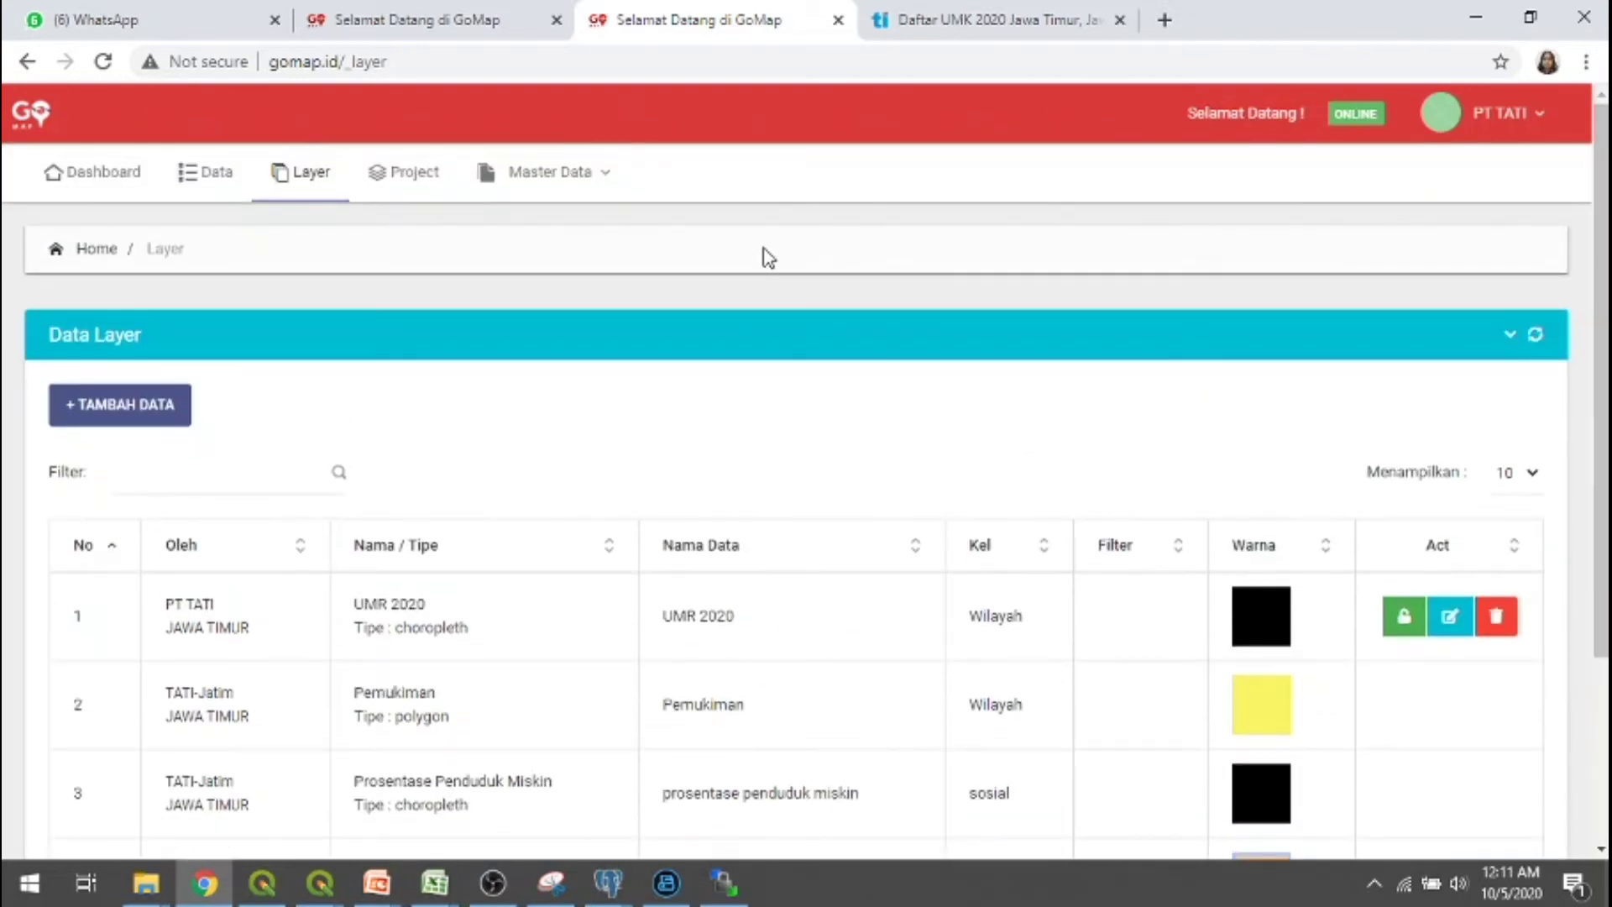
Go to the project list, then create and save a new project named UMR2020.
{"action": "left_click", "coordinate": [426, 184]}
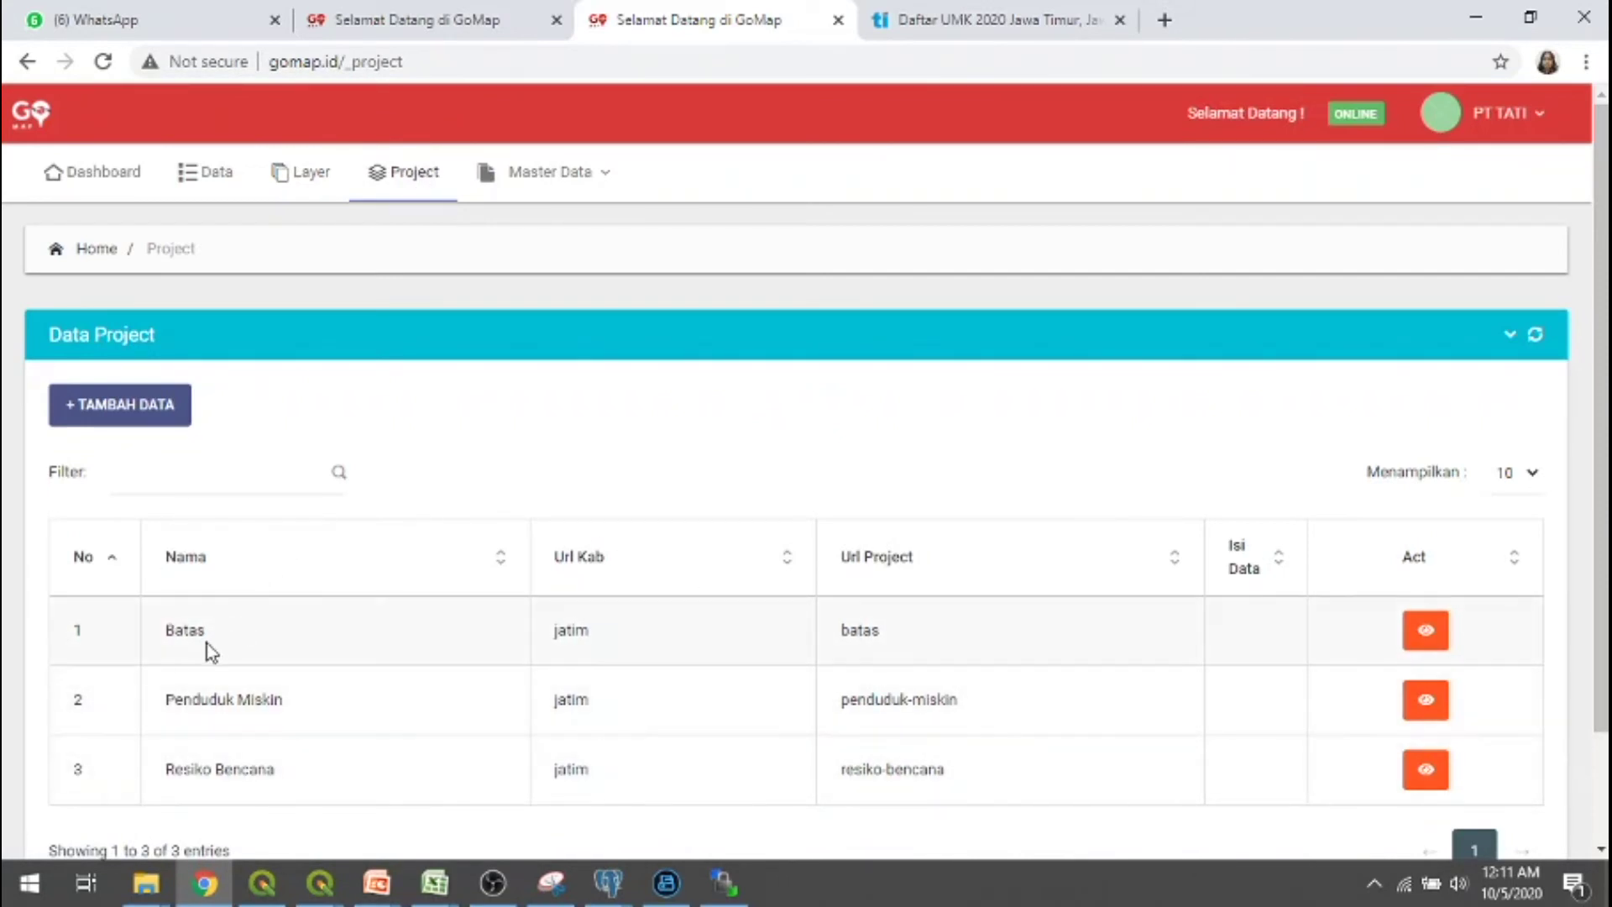
{"action": "left_click", "coordinate": [144, 409]}
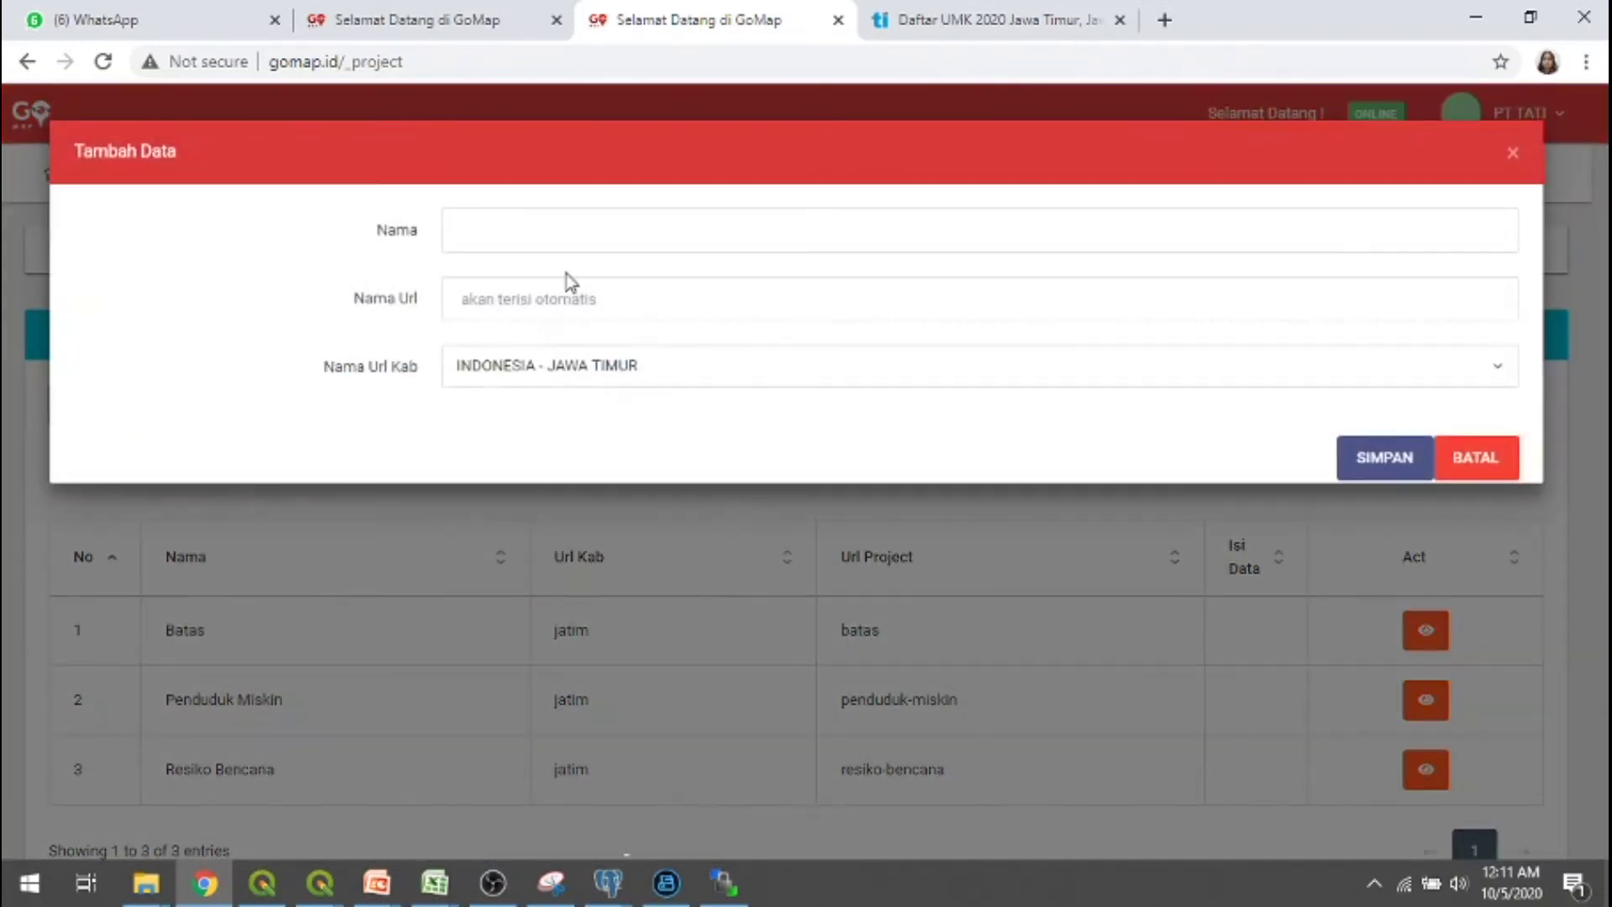
{"action": "left_click", "coordinate": [685, 228]}
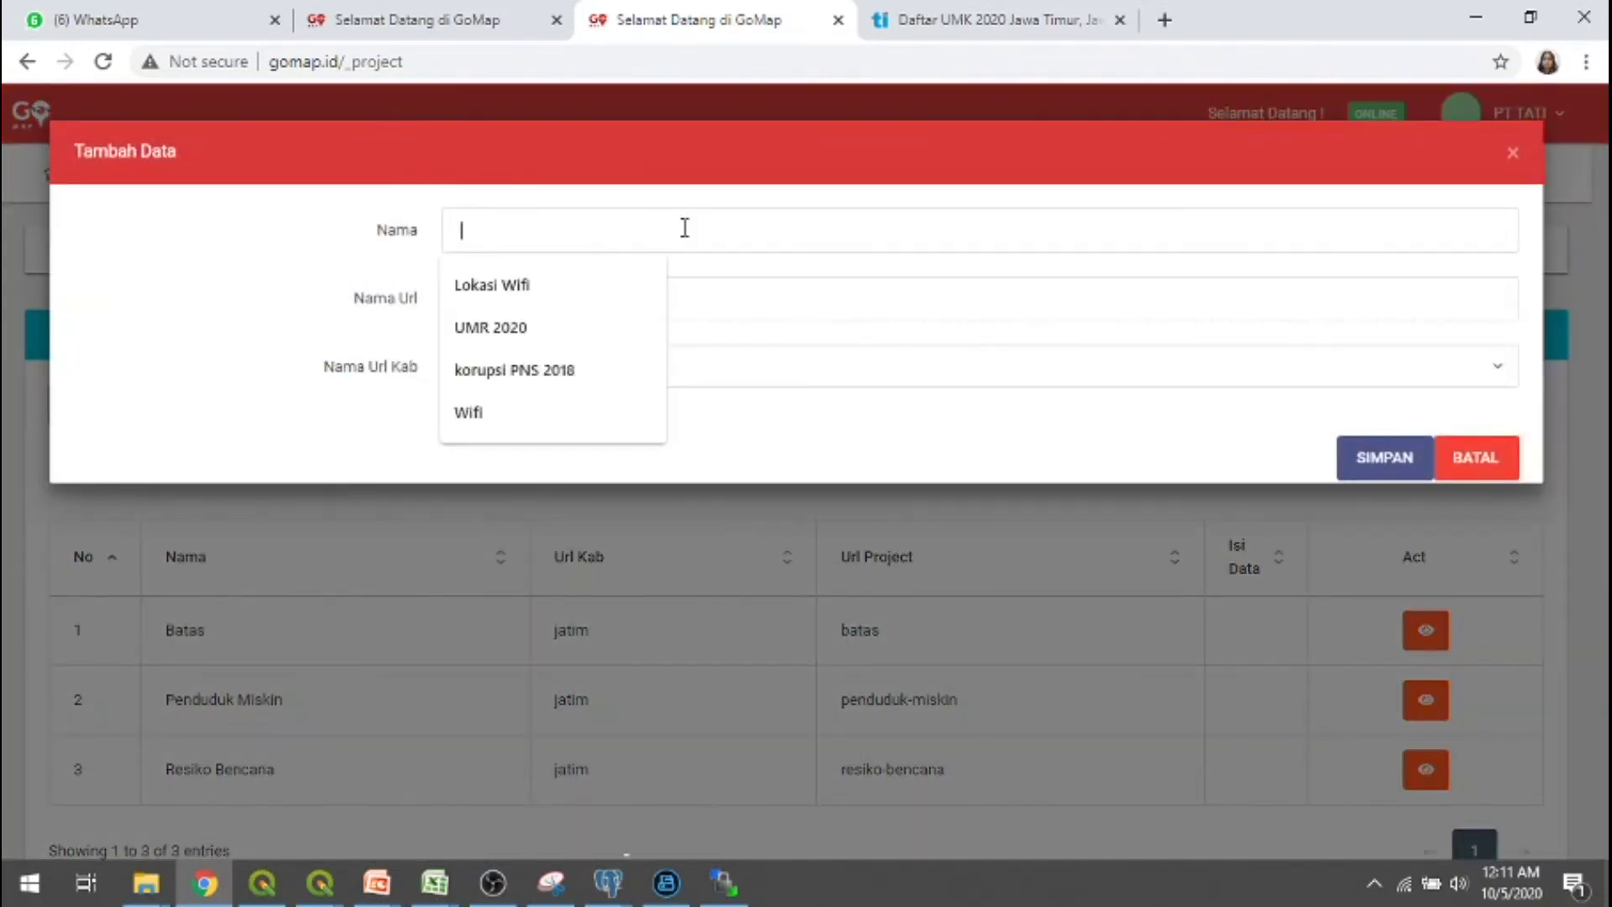
{"action": "left_click", "coordinate": [544, 324]}
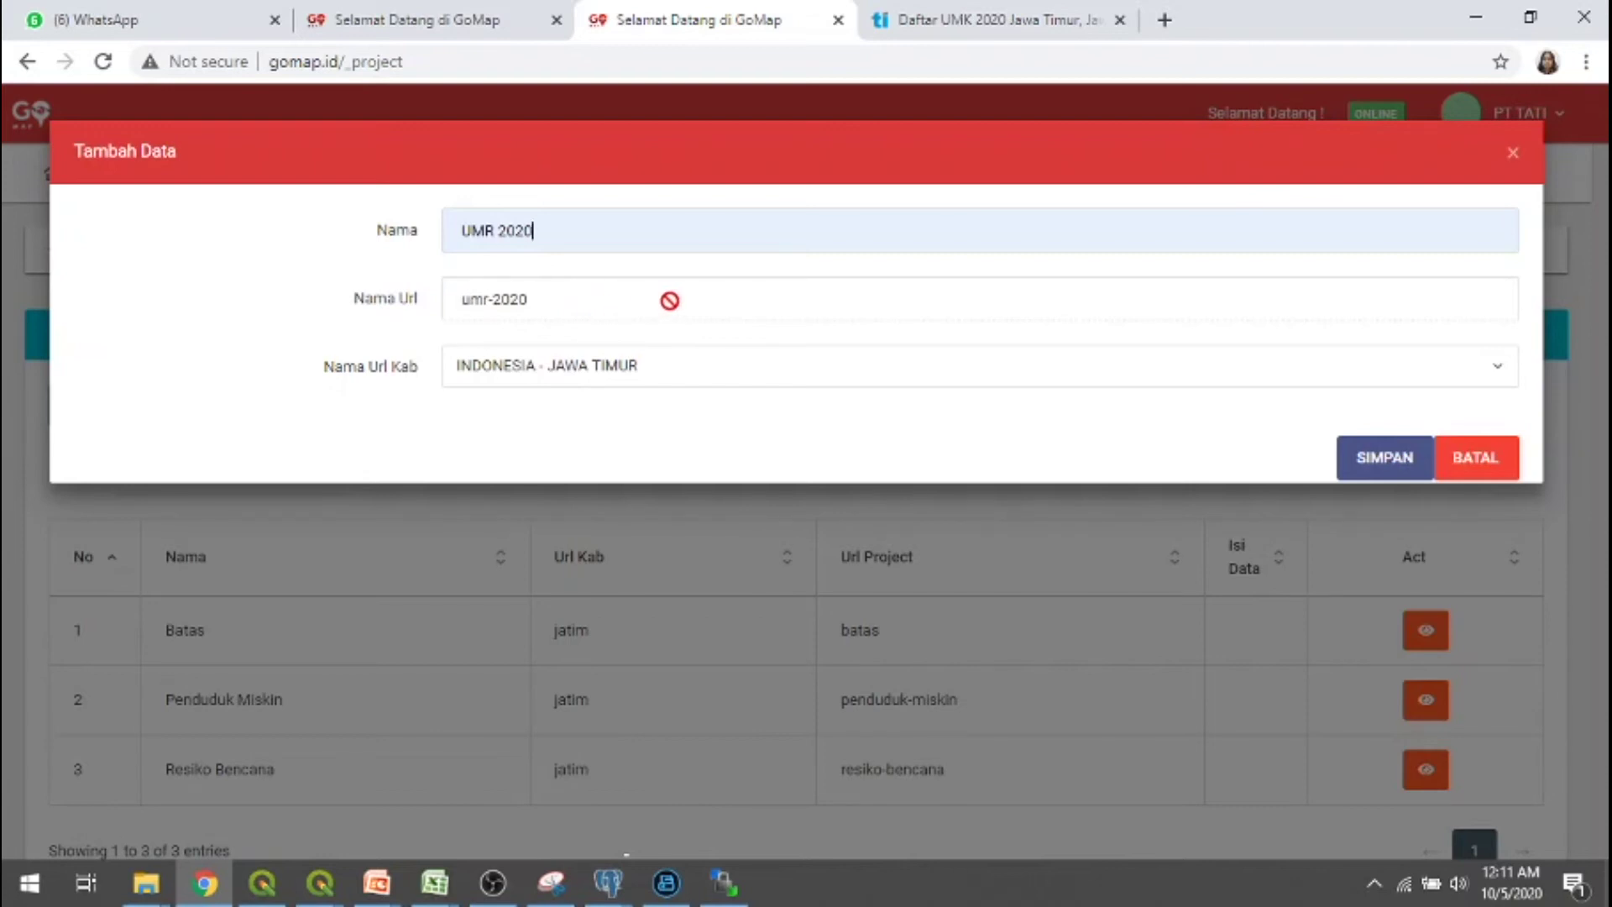
{"action": "left_click", "coordinate": [504, 227]}
{"action": "key", "text": "BackSpace"}
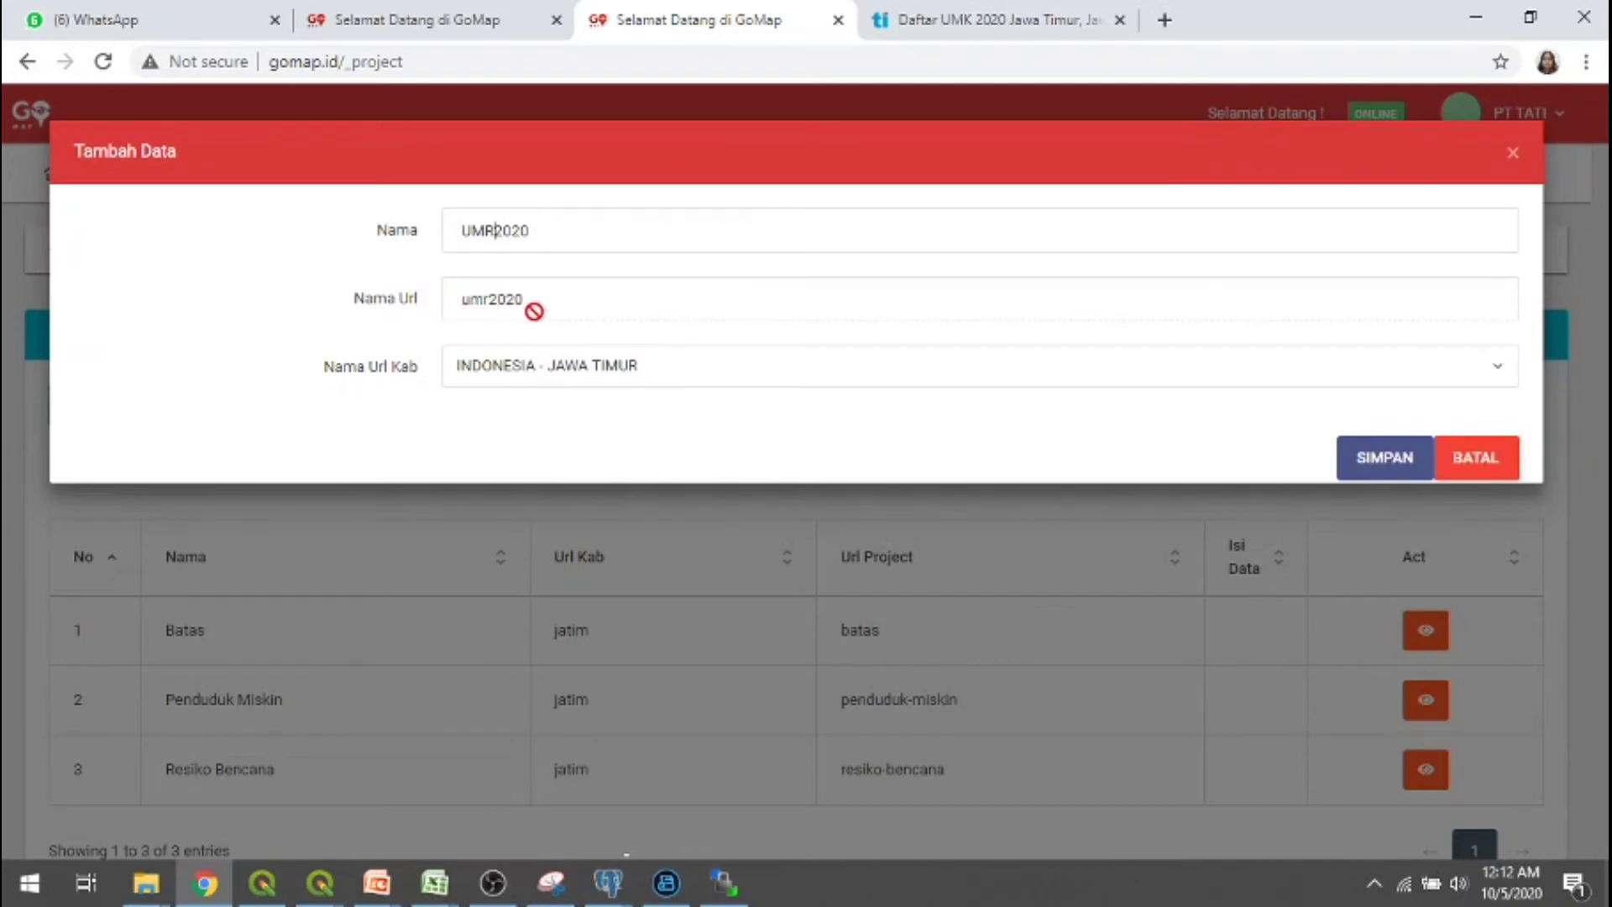
{"action": "left_click", "coordinate": [1398, 460]}
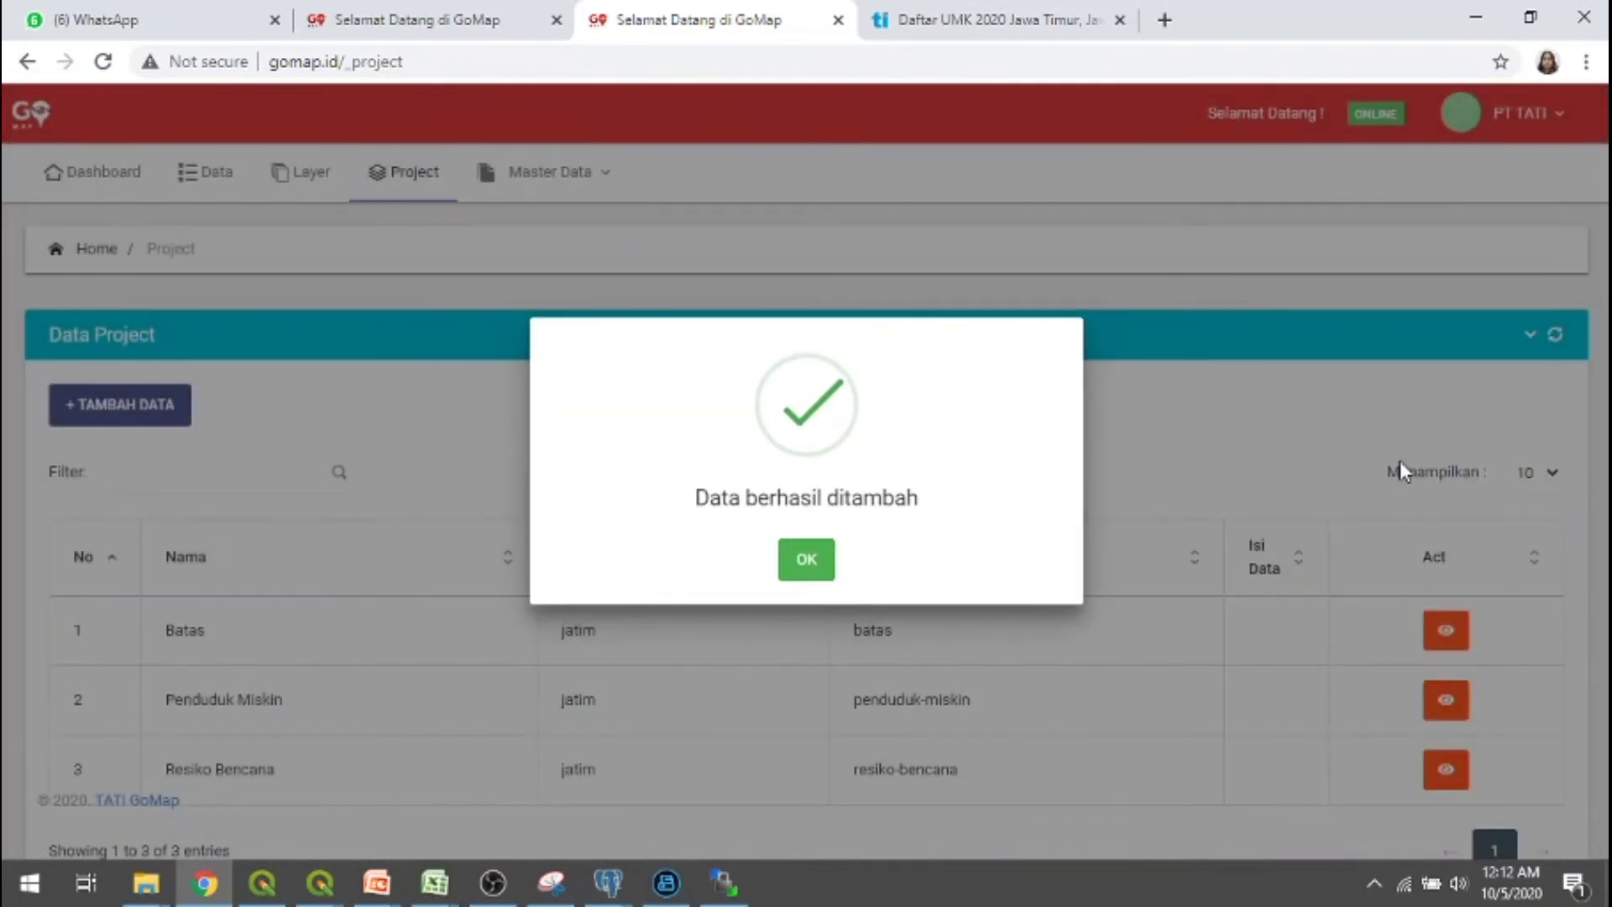
{"action": "left_click", "coordinate": [806, 559]}
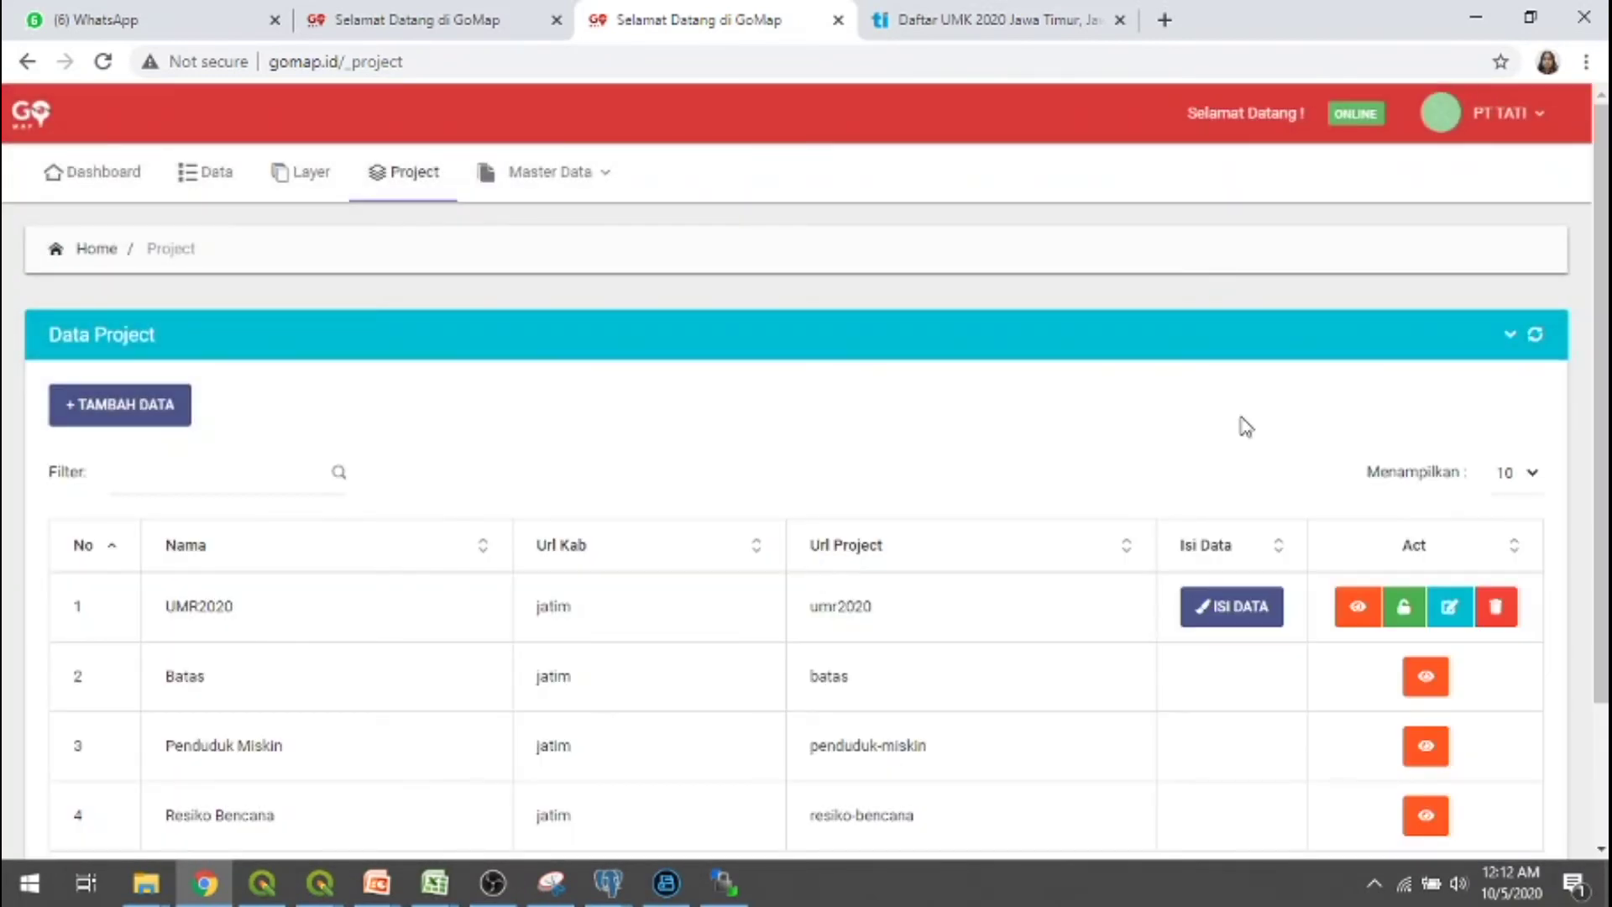
Open the UMR2020 project's data content and add the UMR 2020 choropleth layer to it.
{"action": "scroll", "coordinate": [806, 504], "scroll_direction": "down", "scroll_amount": 2}
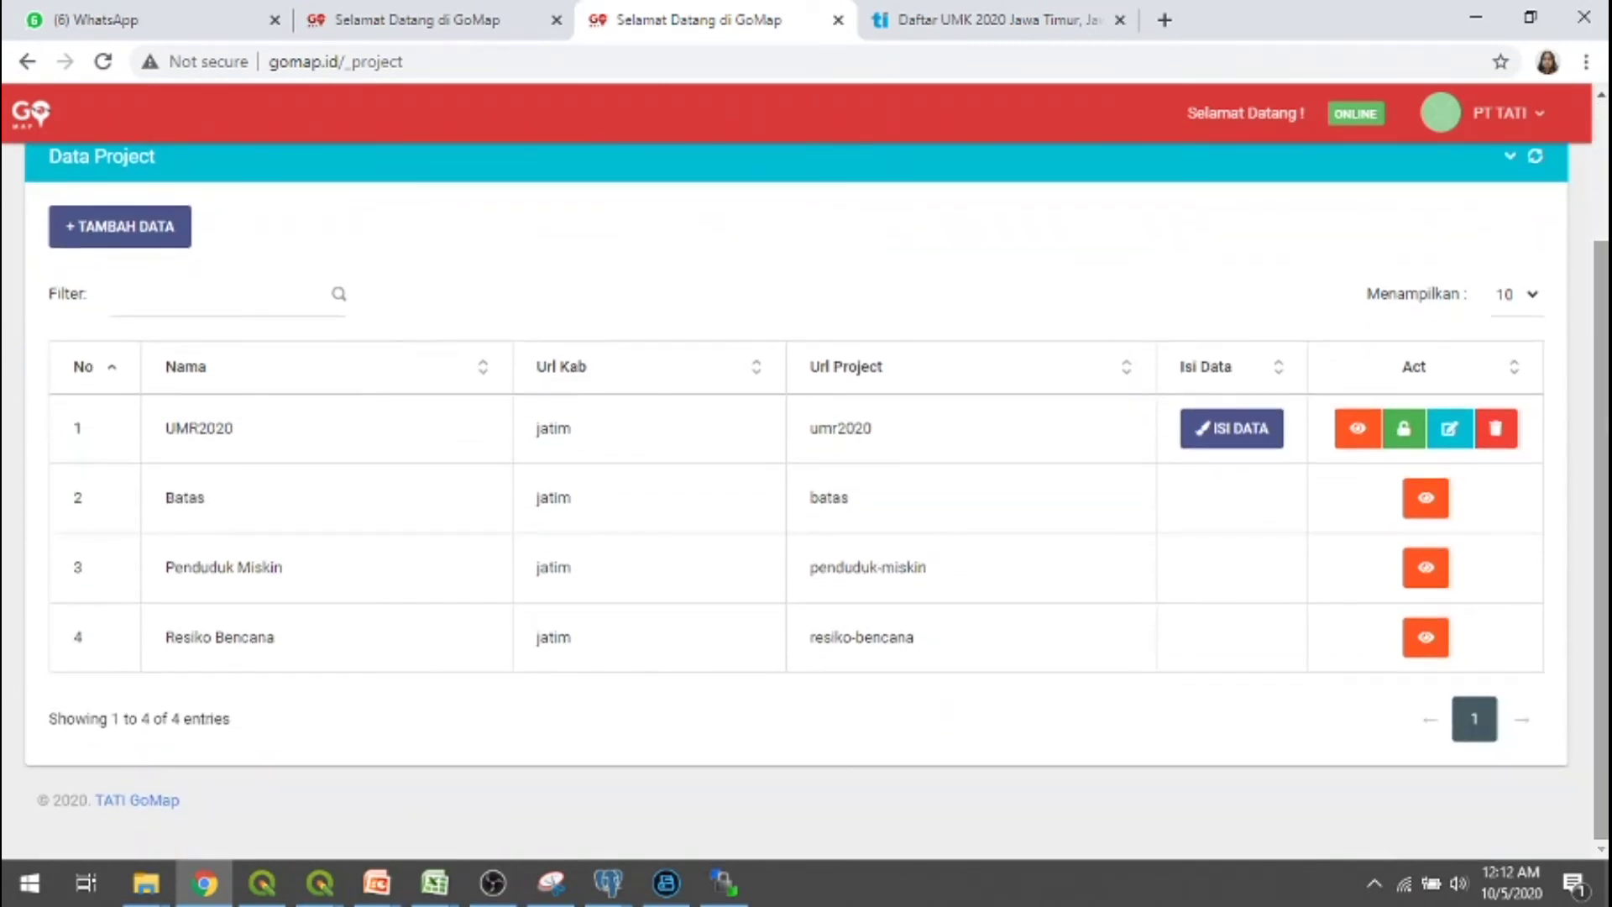
{"action": "left_click", "coordinate": [1219, 432]}
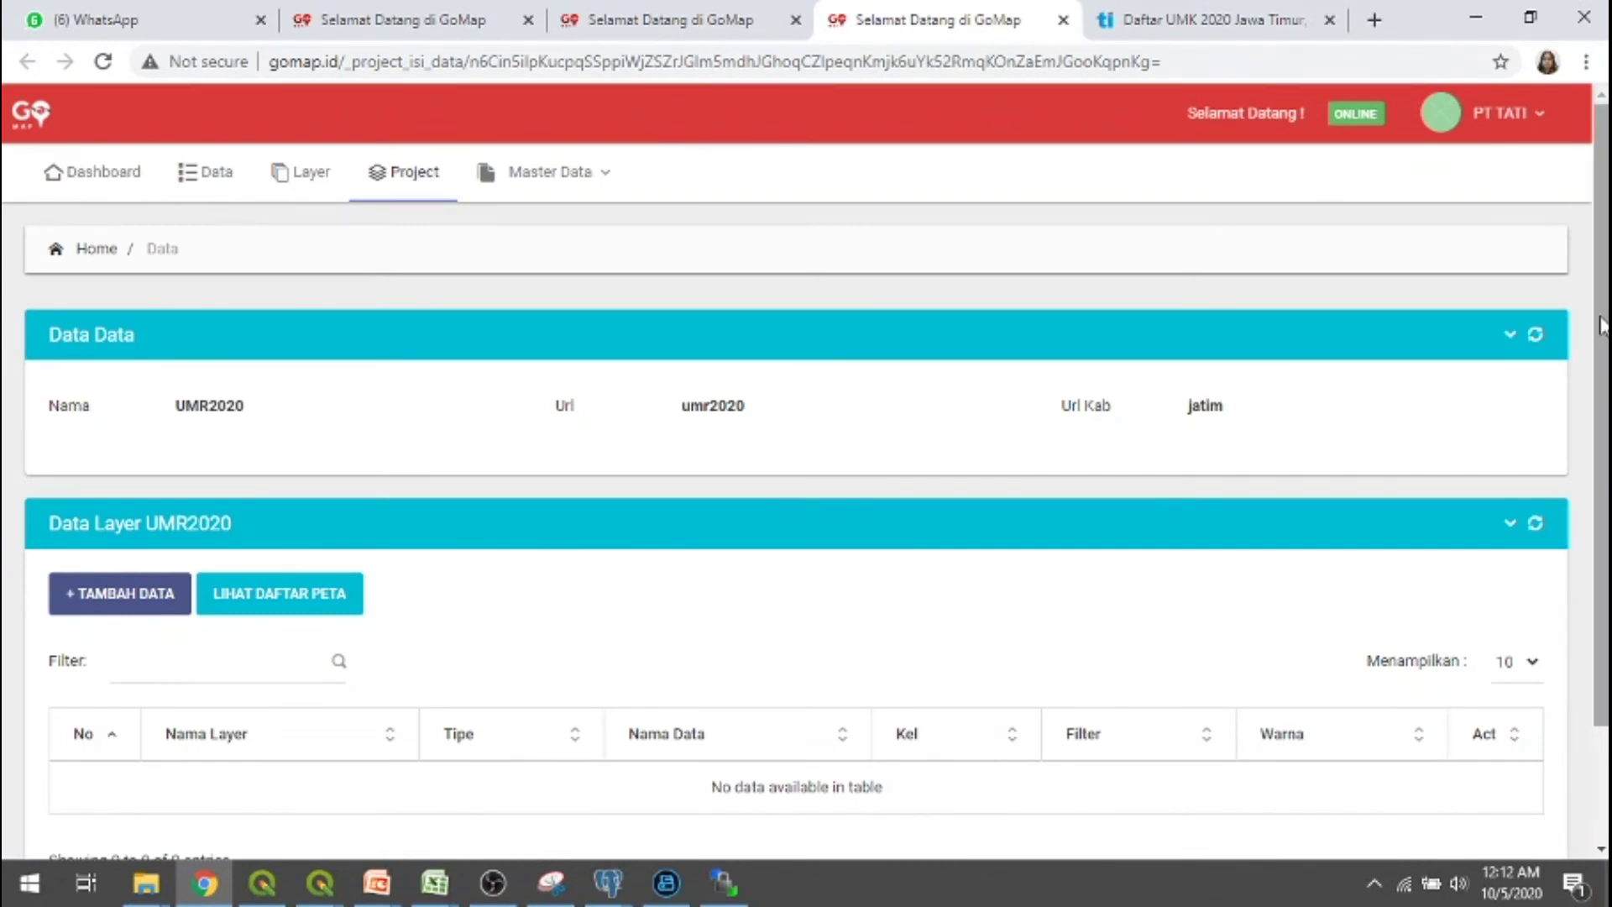
{"action": "left_click_drag", "start_coordinate": [1602, 328], "coordinate": [1603, 405]}
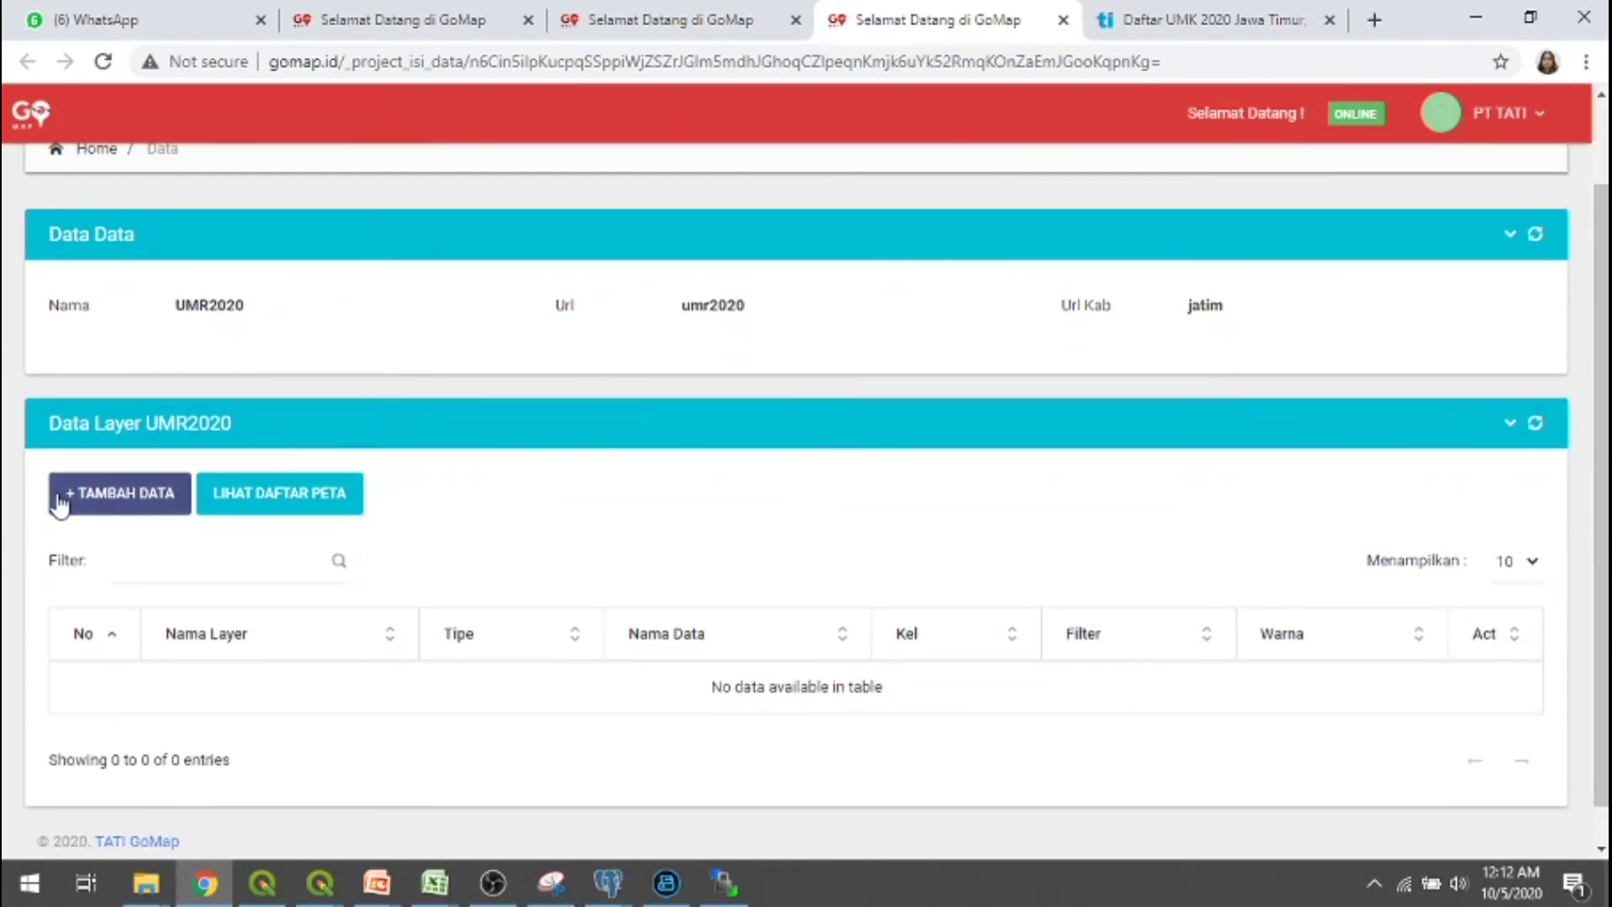
{"action": "left_click", "coordinate": [59, 502]}
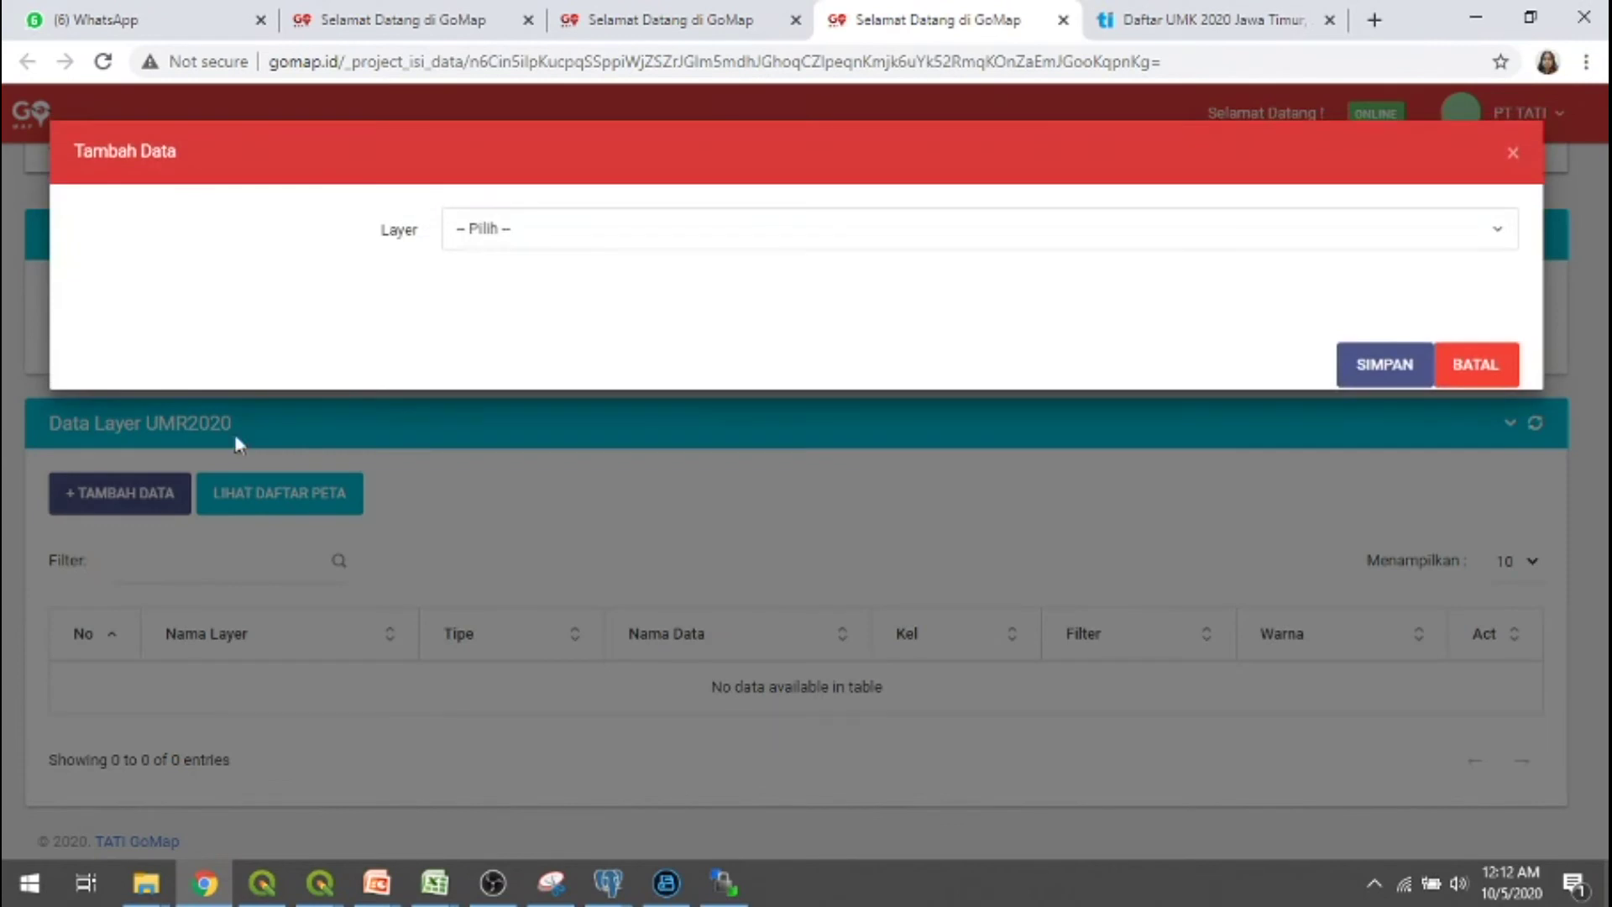
{"action": "left_click", "coordinate": [1437, 246]}
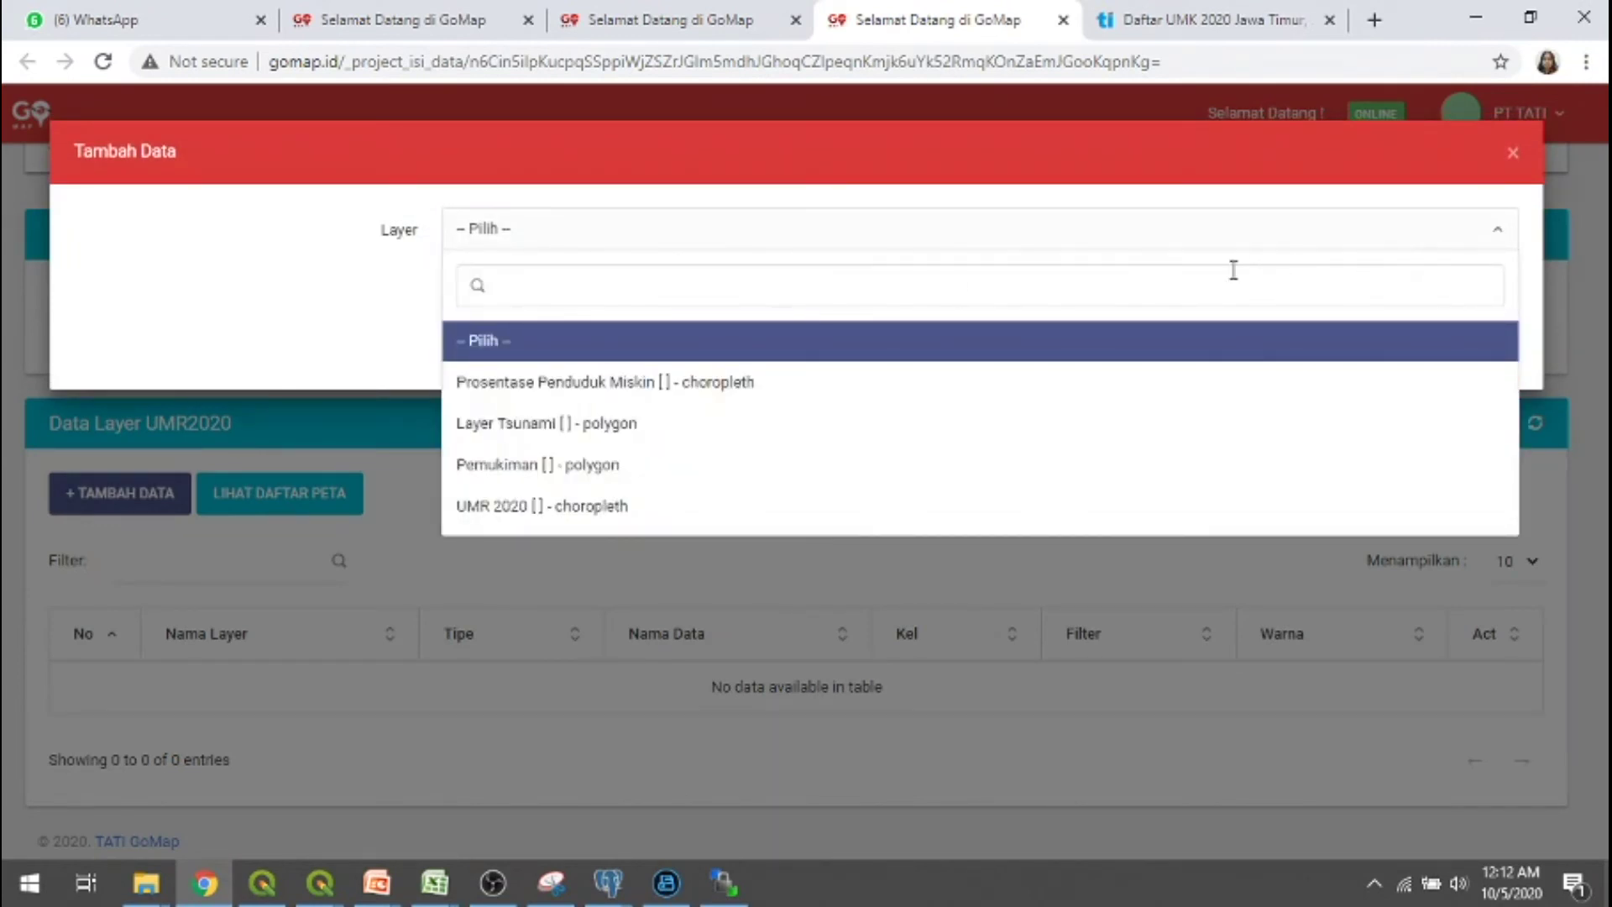
{"action": "left_click", "coordinate": [592, 508]}
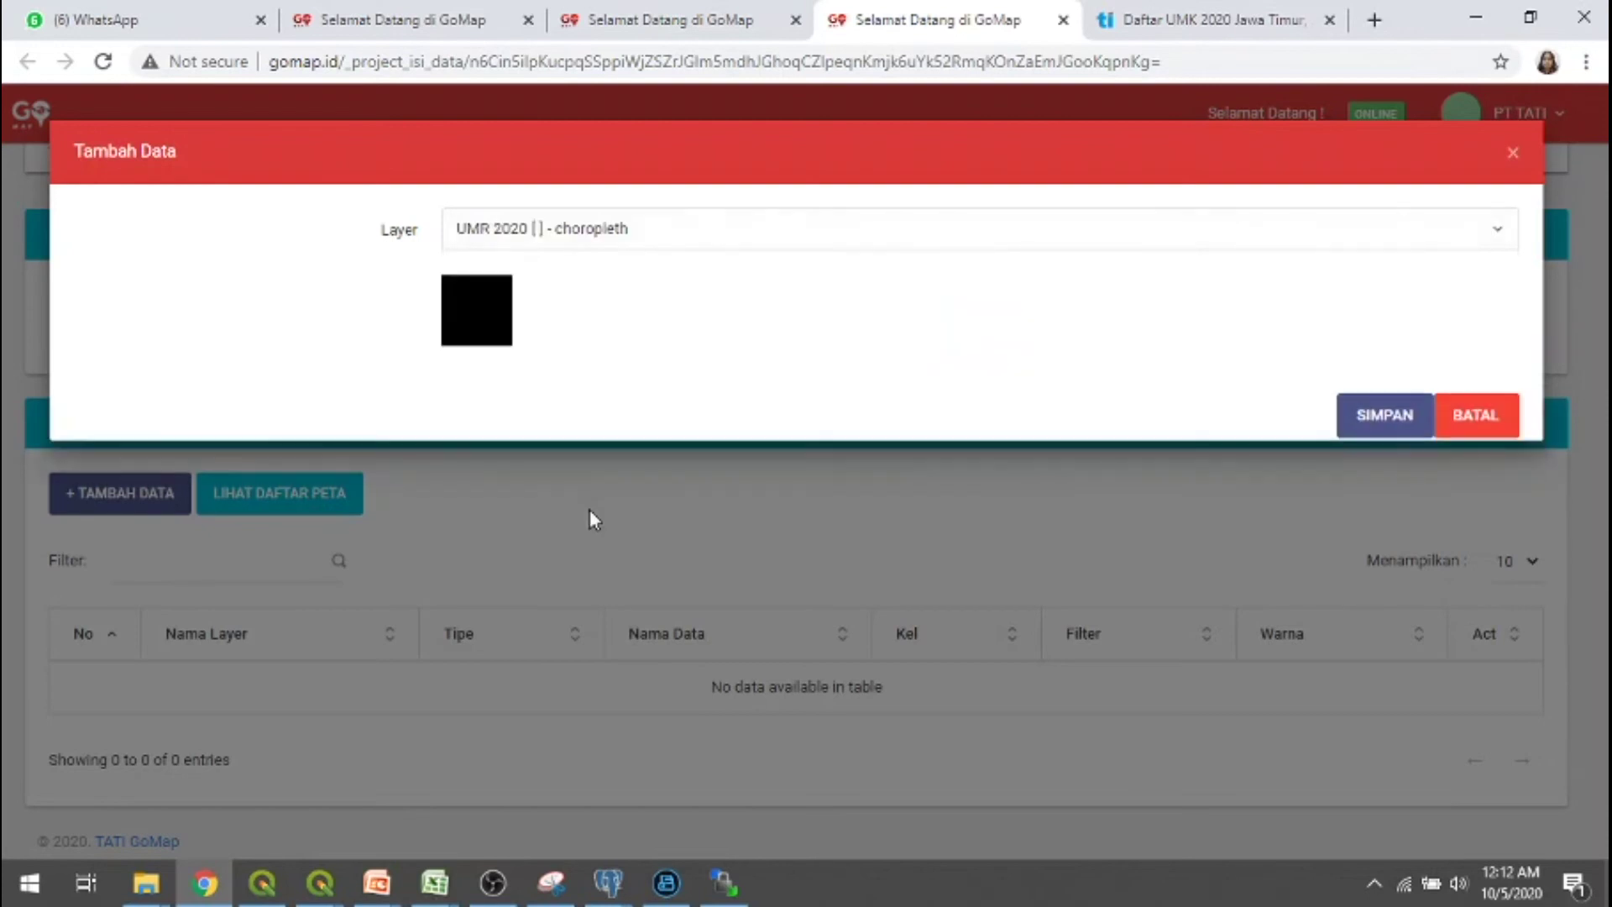
{"action": "left_click", "coordinate": [1383, 414]}
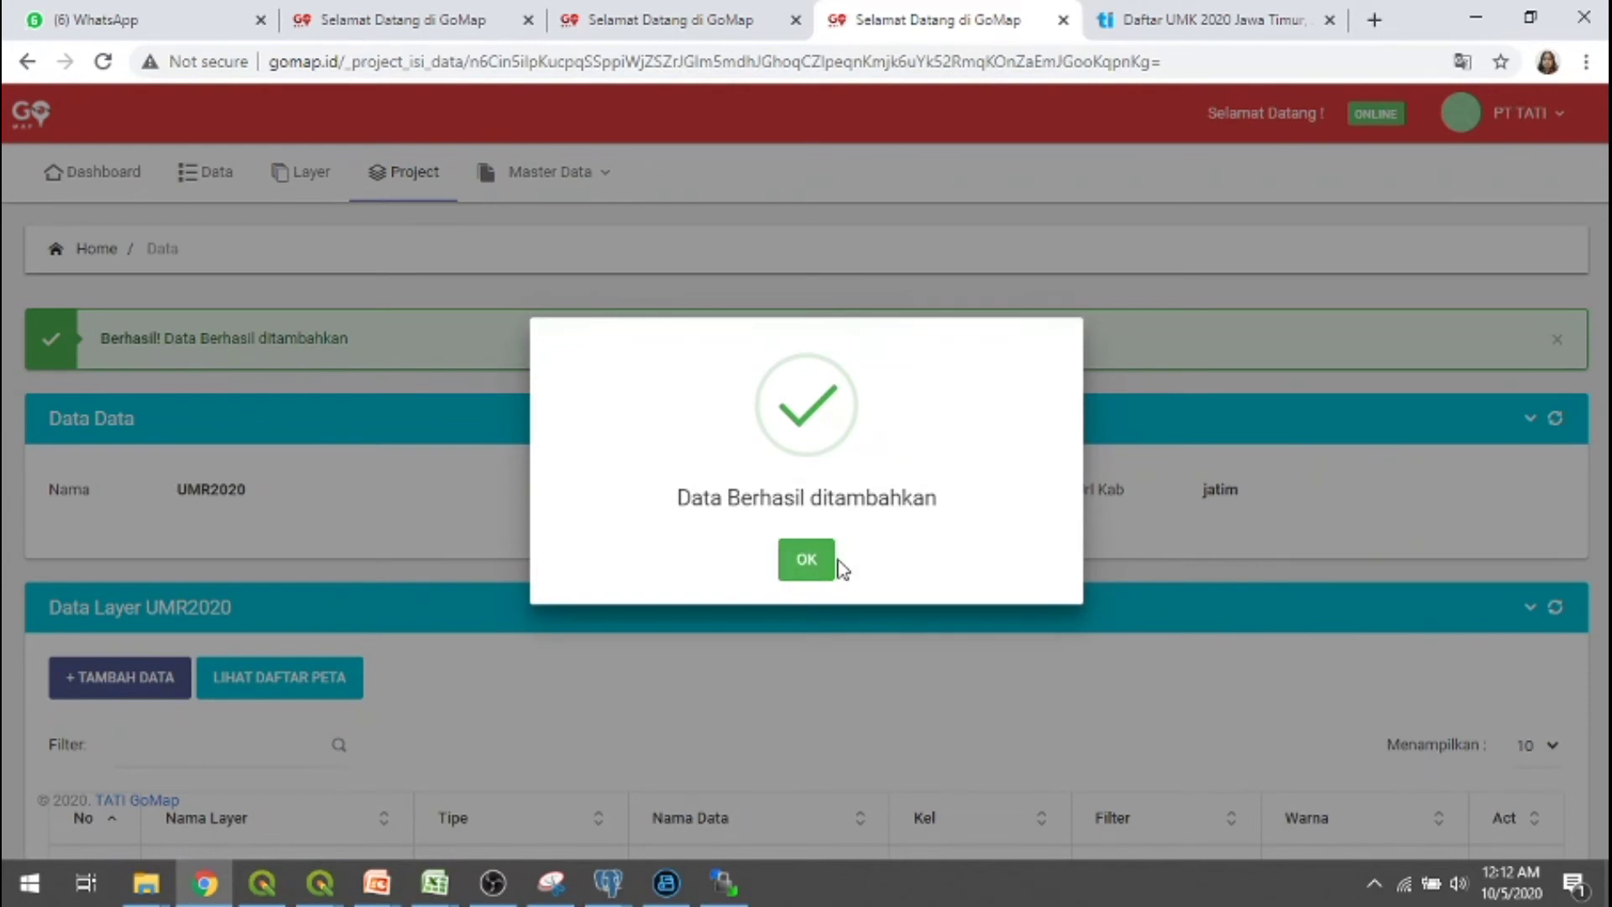
{"action": "left_click", "coordinate": [804, 564]}
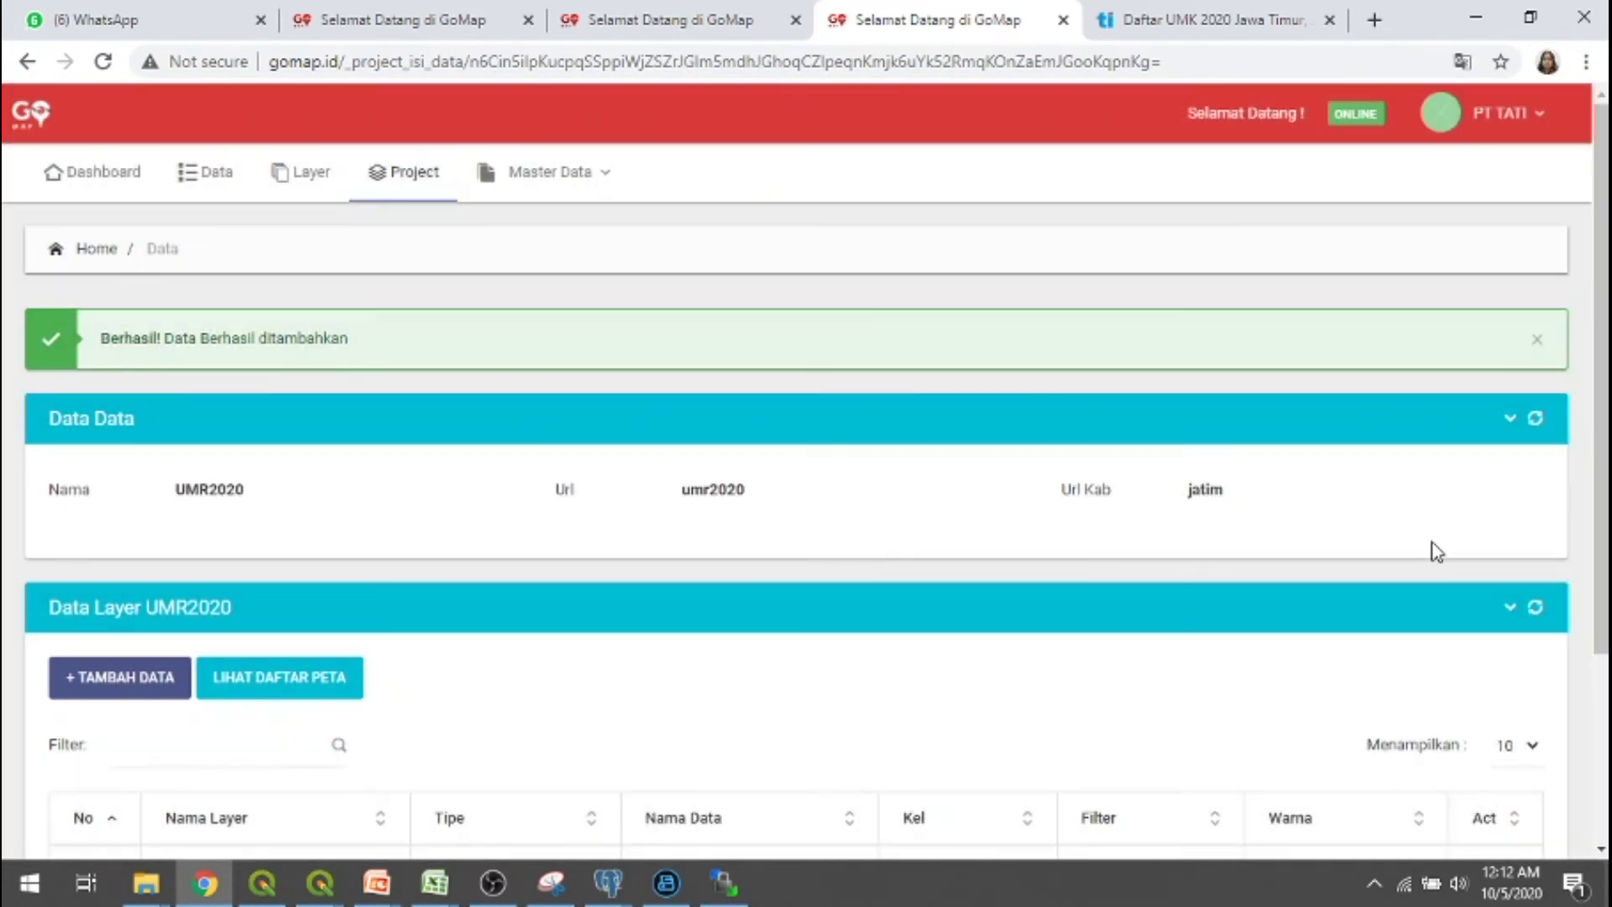
{"action": "scroll", "coordinate": [1603, 672], "scroll_direction": "down", "scroll_amount": 3}
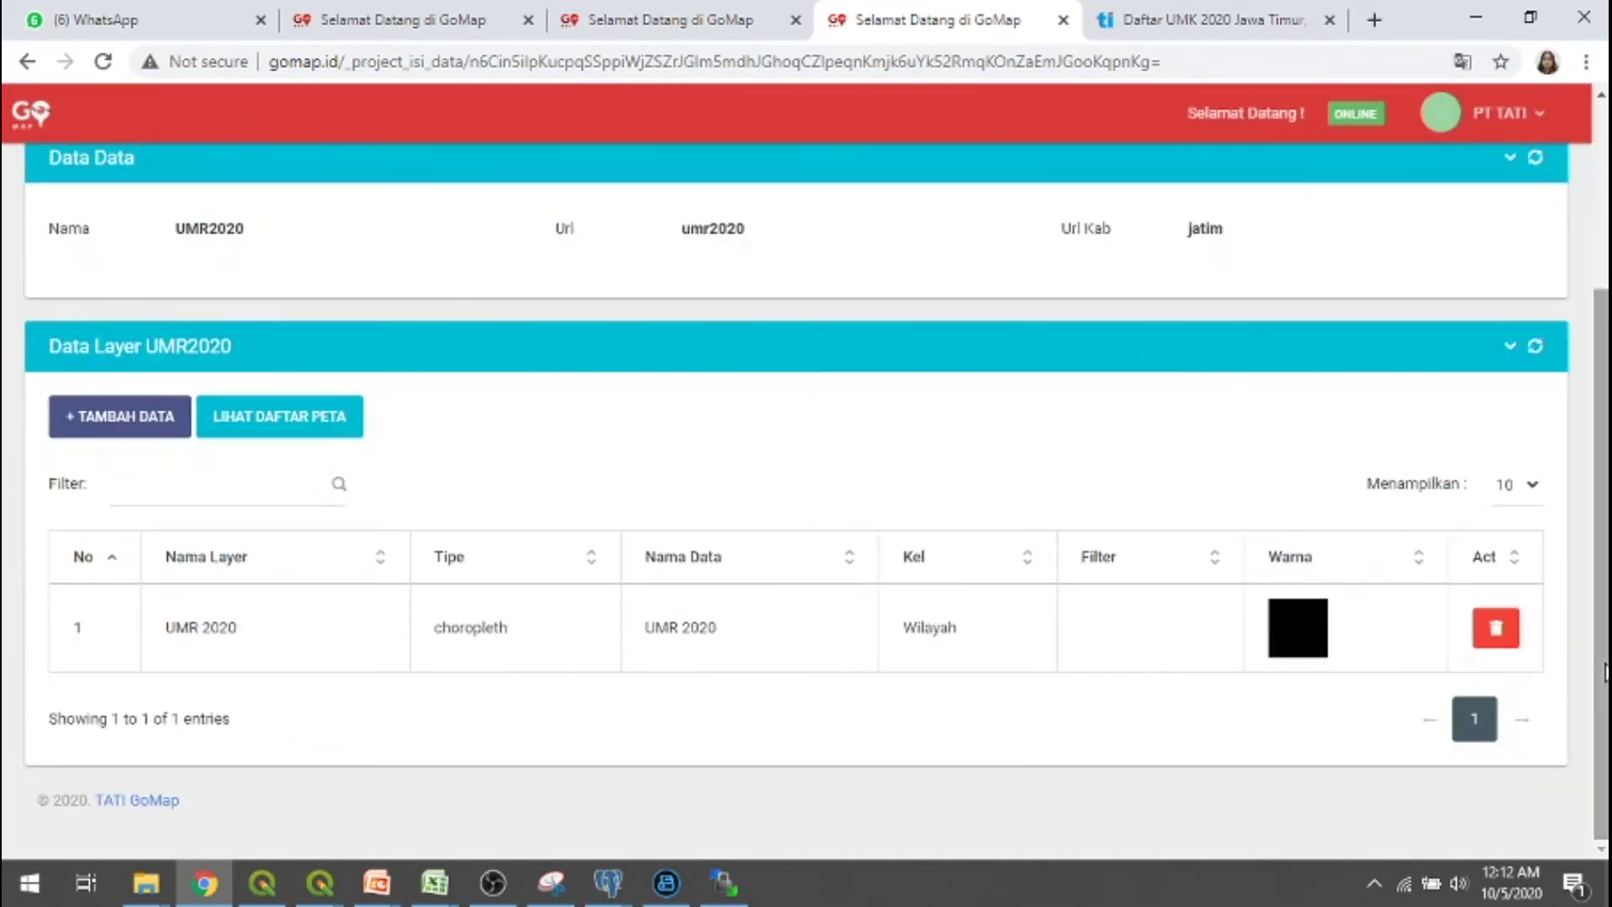
Open the published UMR2020 map of Jawa Timur at gomap.id/jatim/umr2020 in a new browser tab.
{"action": "left_click", "coordinate": [1377, 22]}
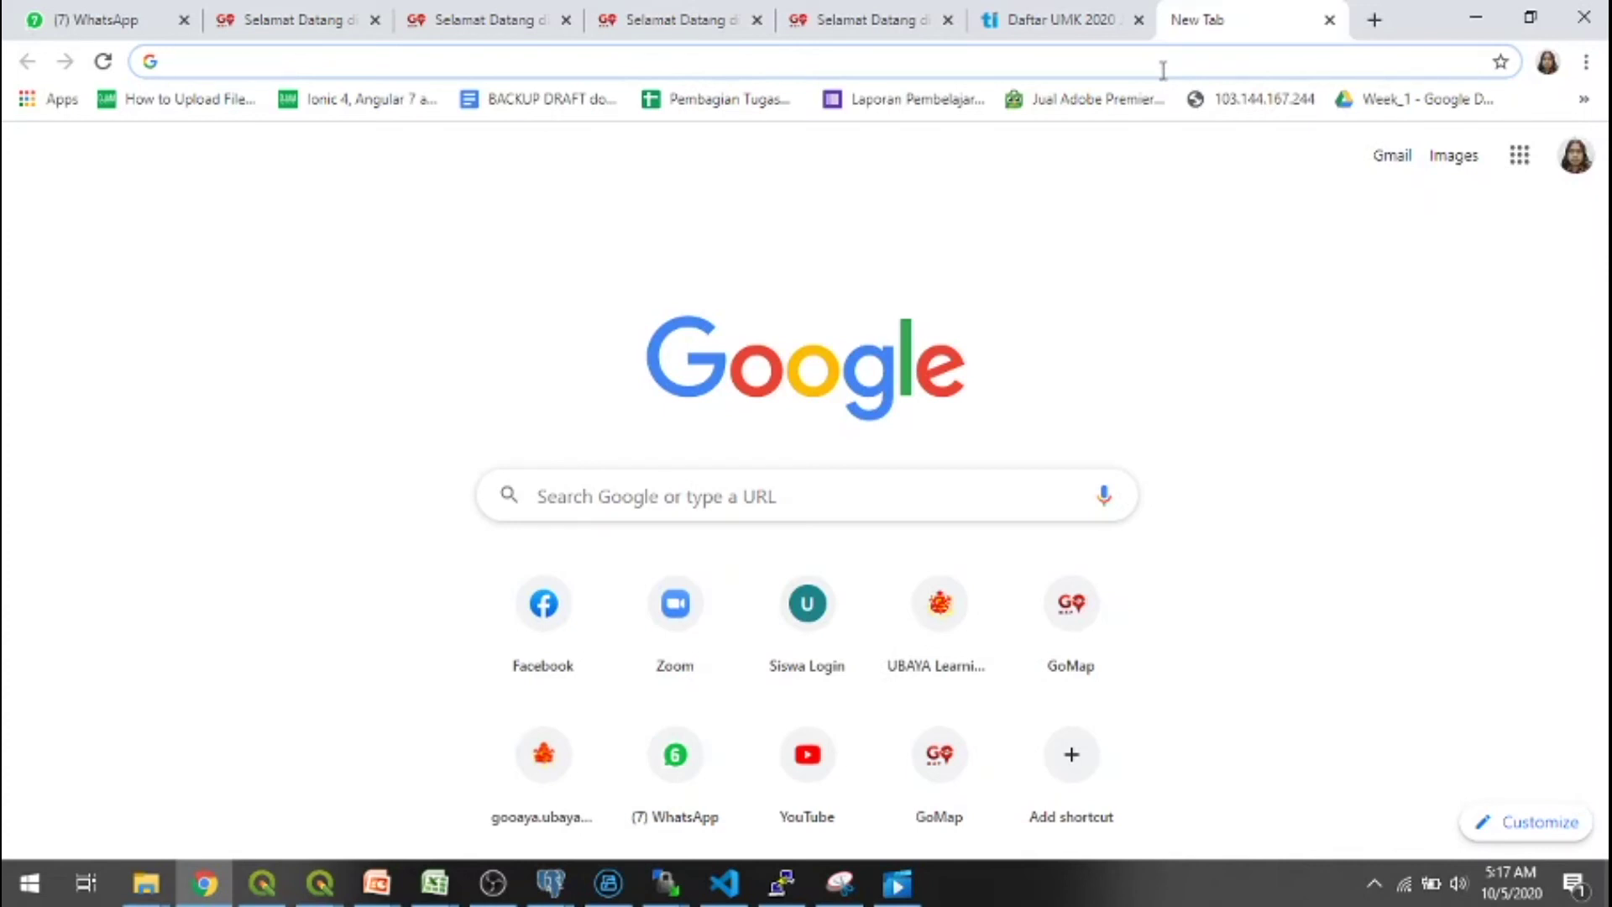
{"action": "type", "text": "gomap"}
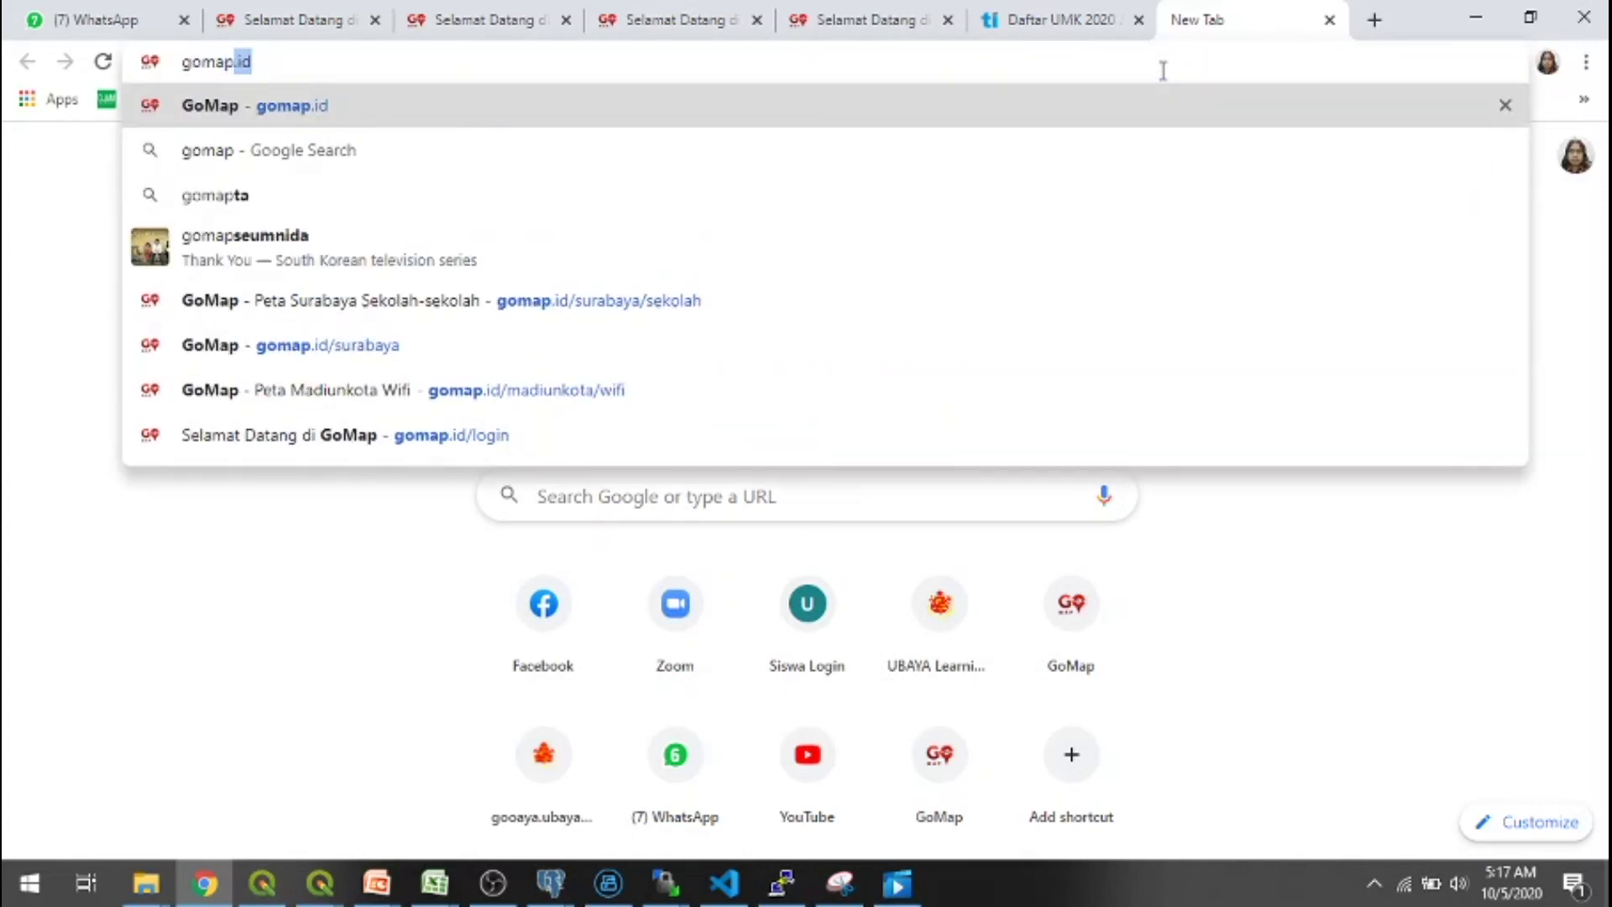
{"action": "type", "text": ".id"}
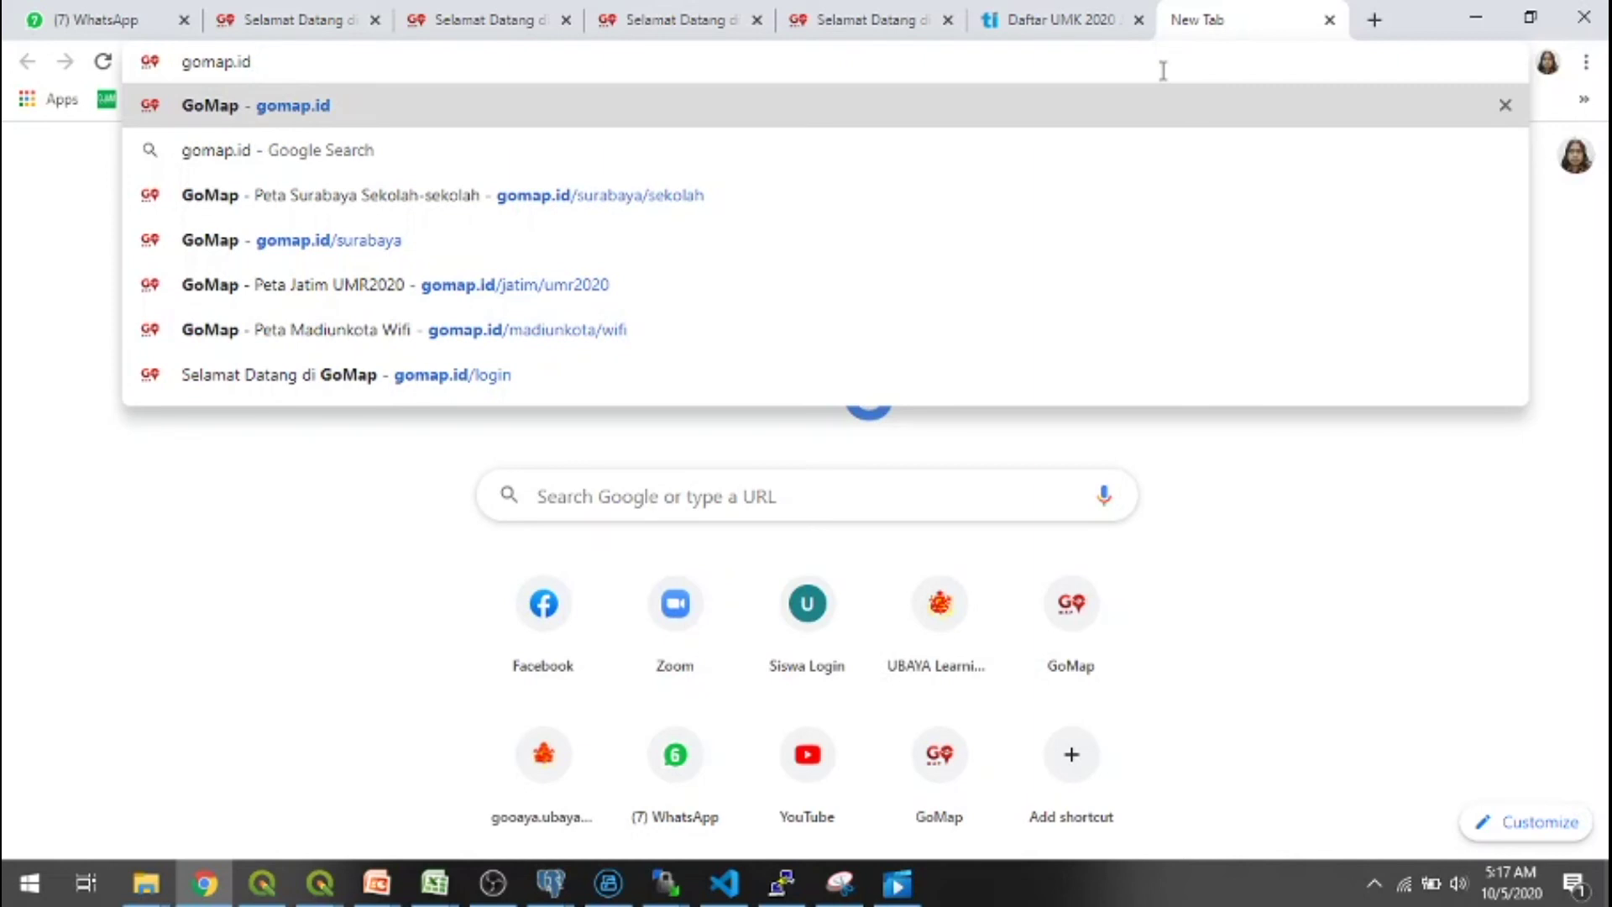
{"action": "type", "text": "/"}
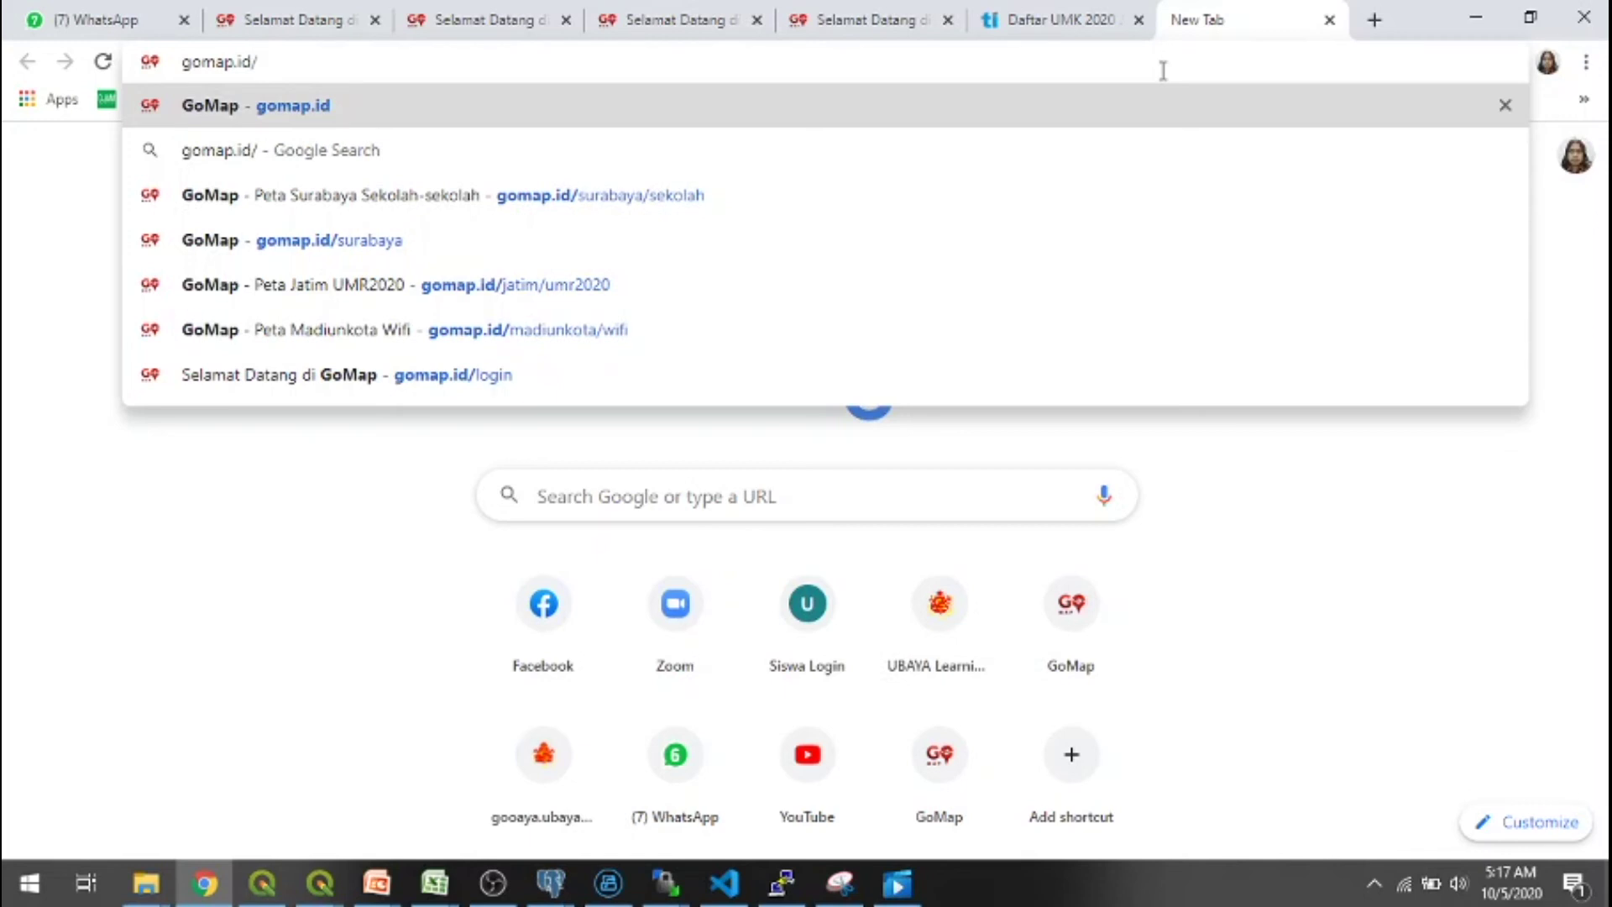
{"action": "type", "text": "jatim"}
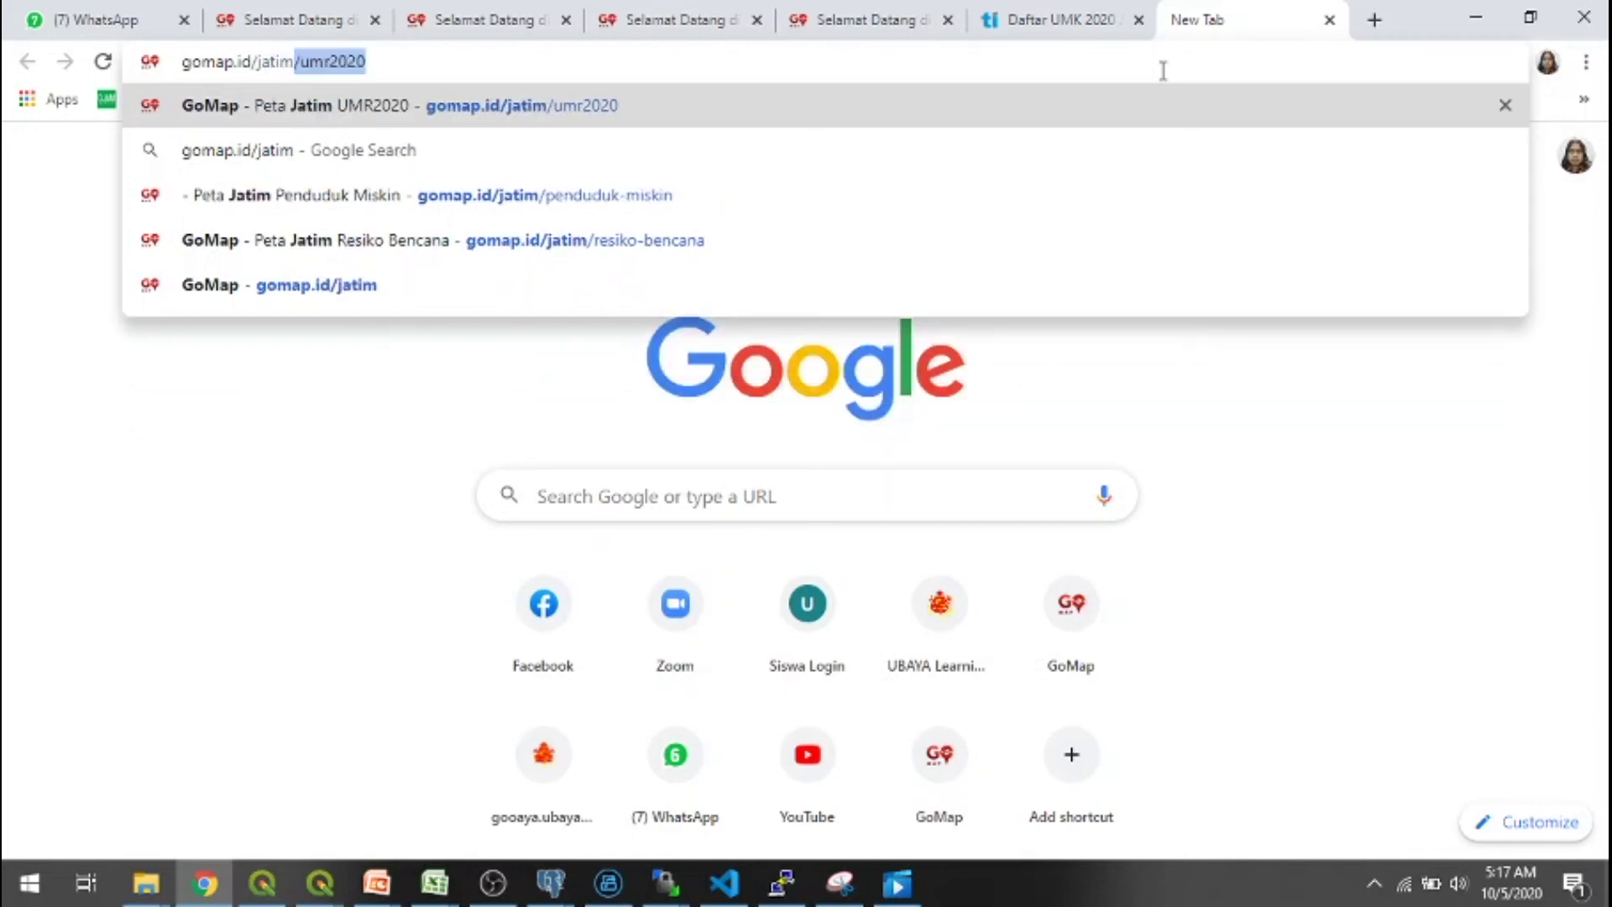
{"action": "type", "text": "/"}
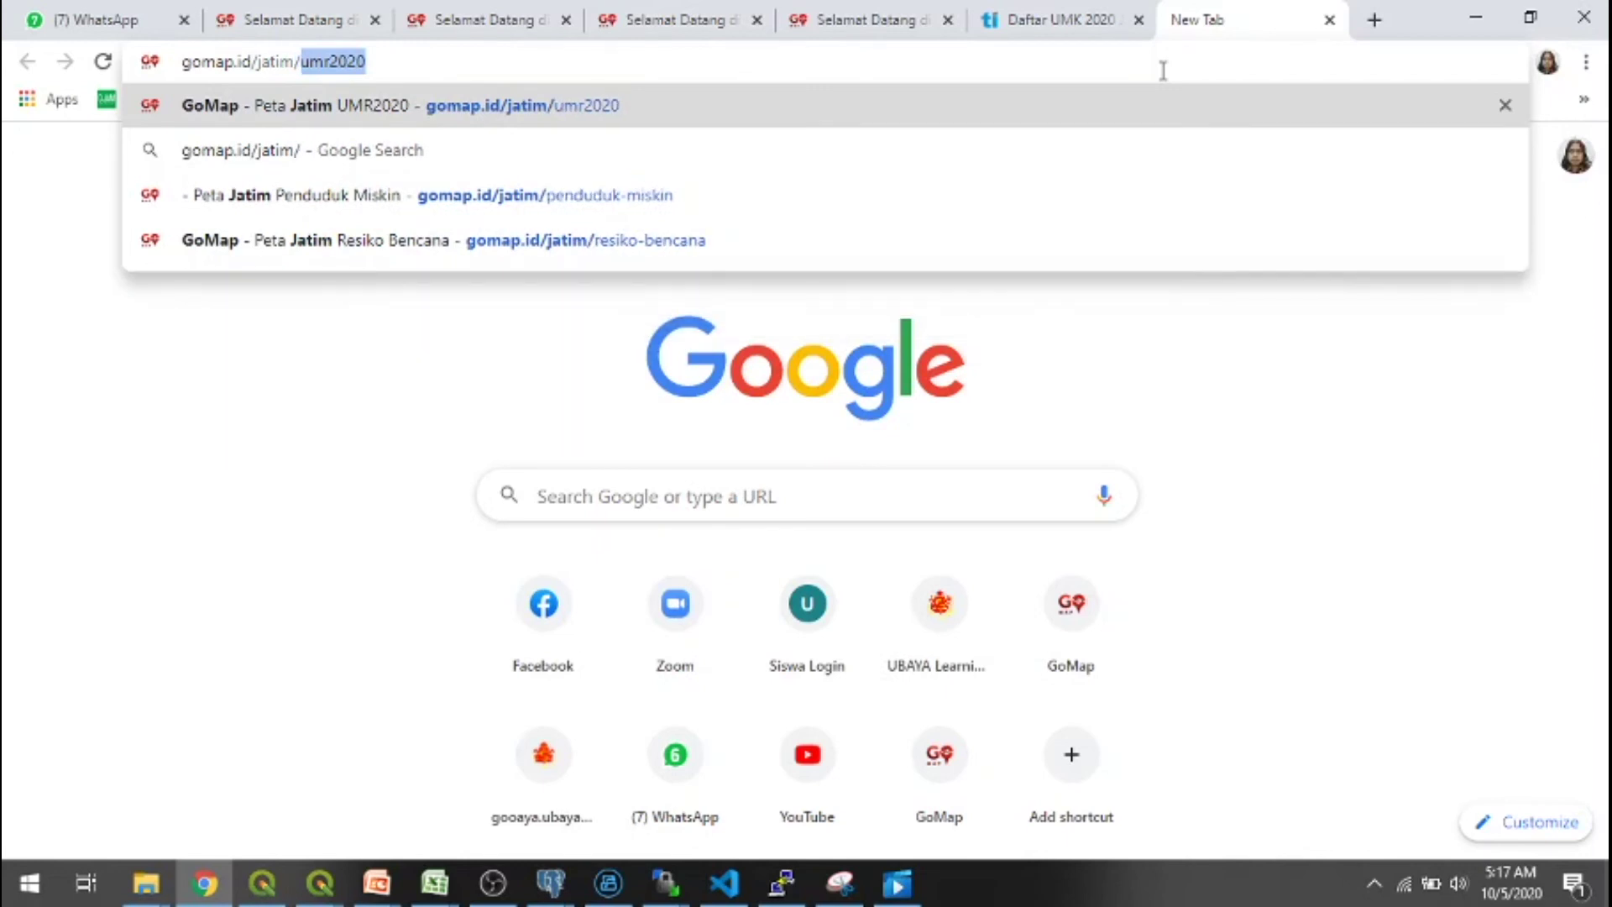
{"action": "key", "text": "Right"}
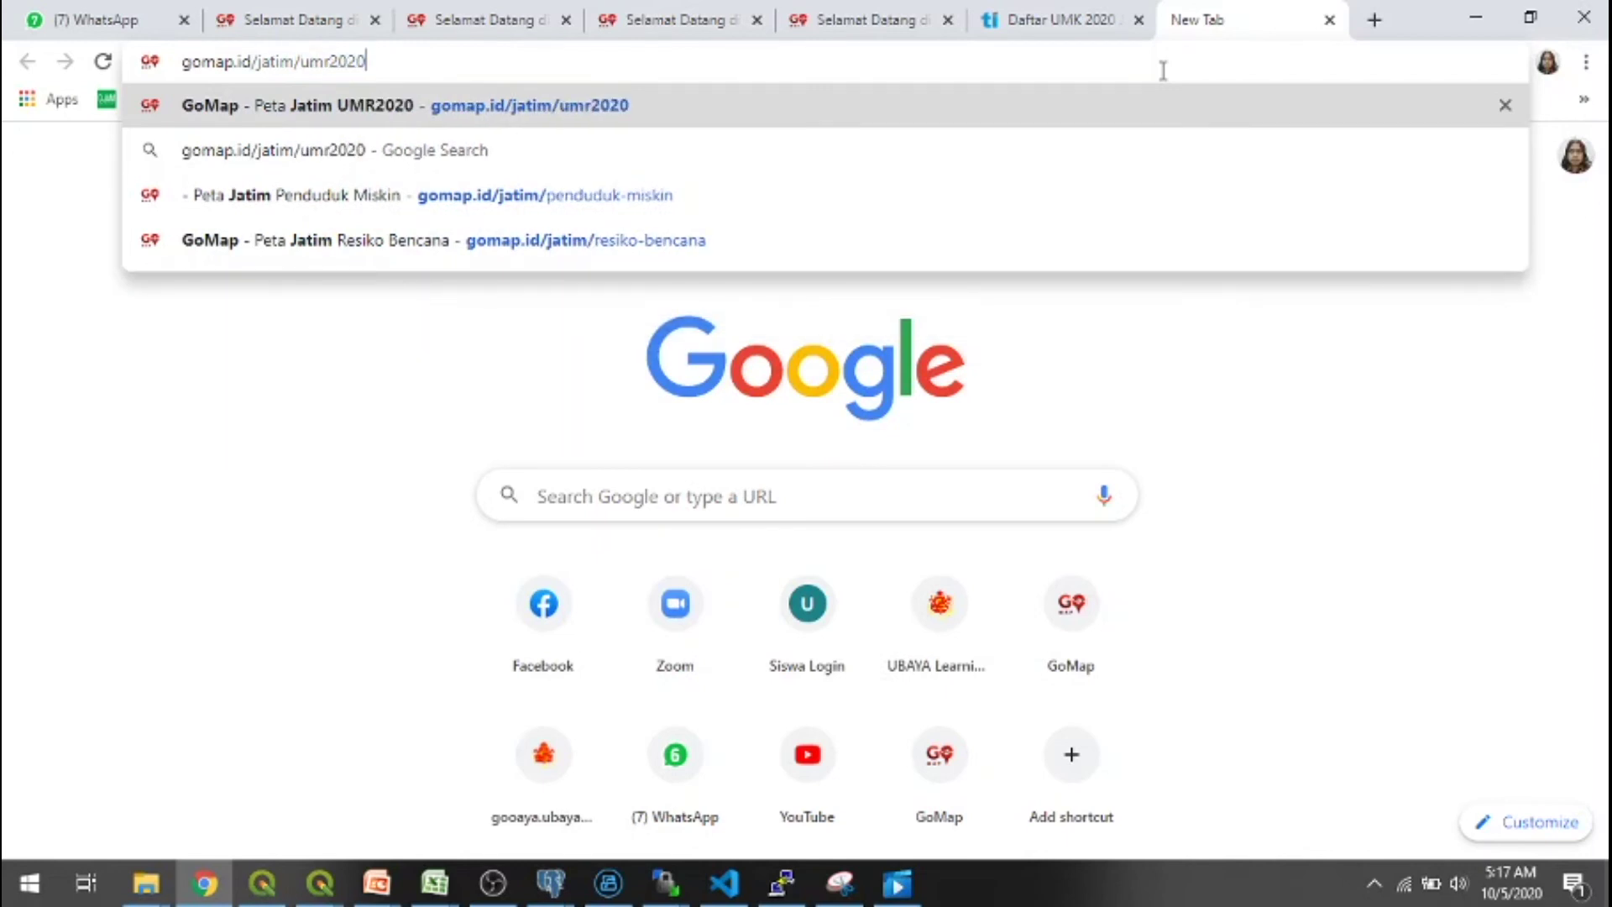
{"action": "key", "text": "Return"}
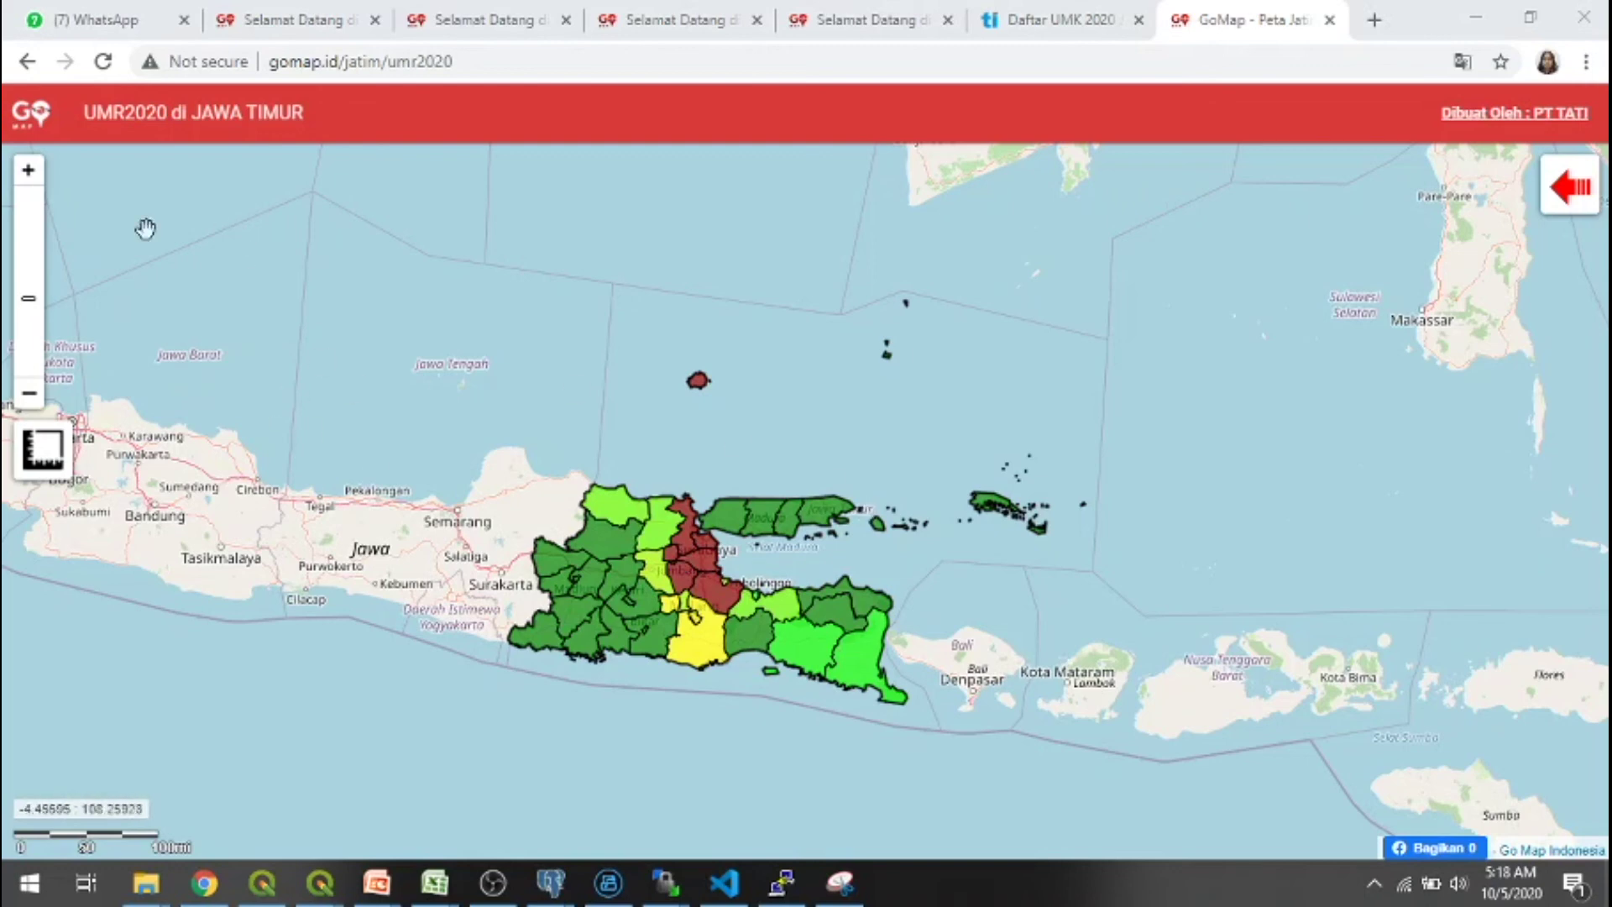
Show the map's layer list and legend, and examine the UMR 2020 colour classes across the Jawa Timur regions.
{"action": "left_click", "coordinate": [26, 176]}
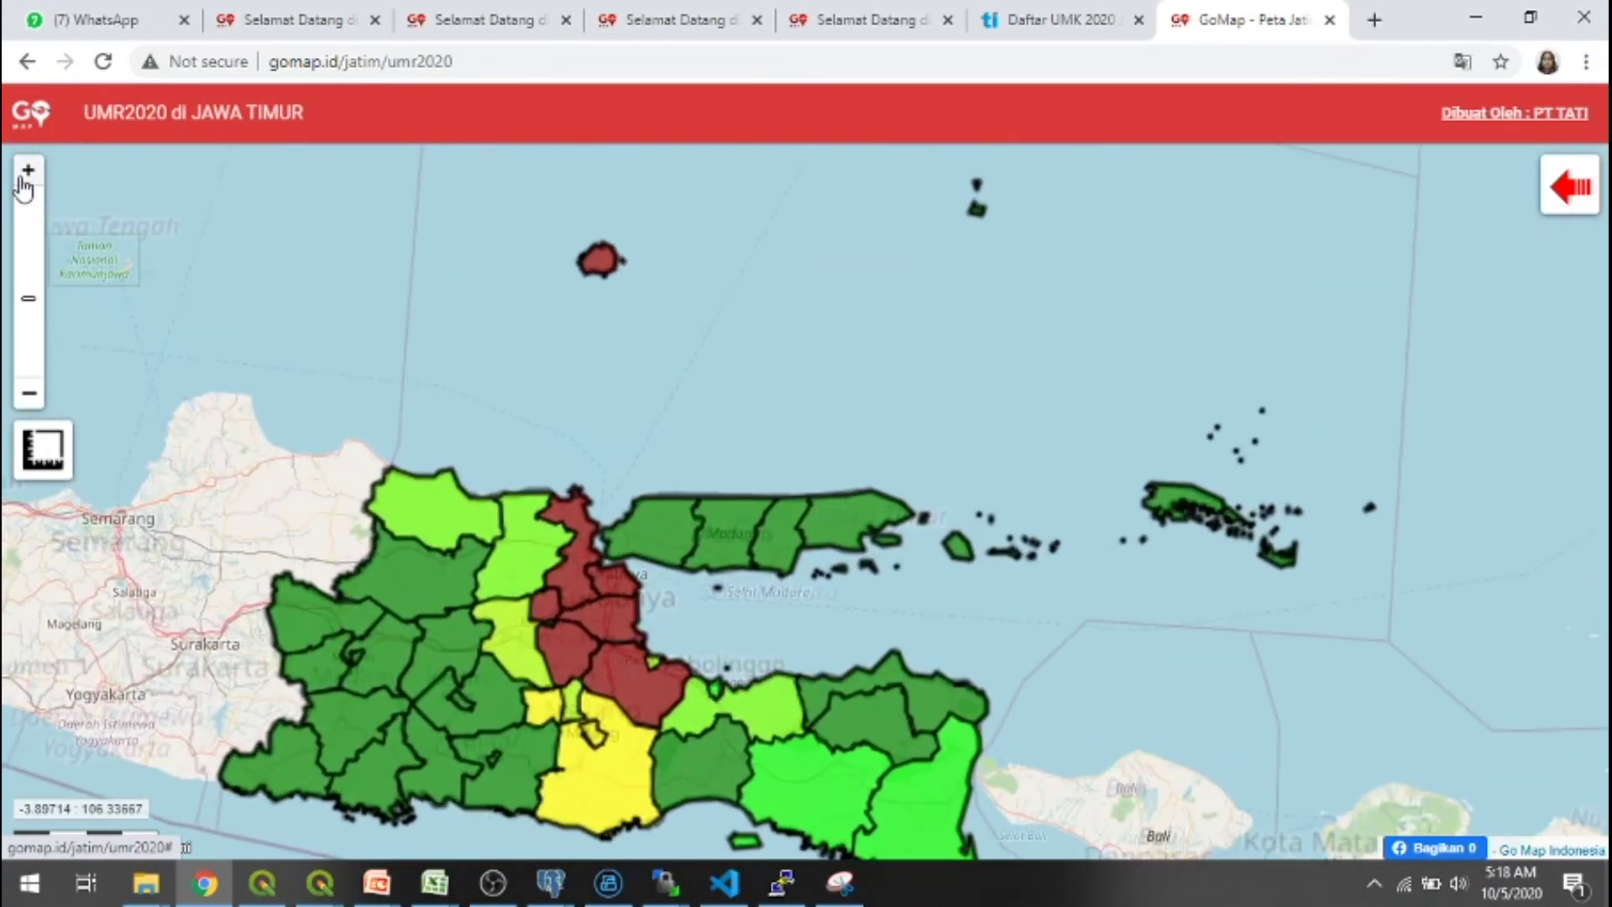
{"action": "left_click_drag", "start_coordinate": [781, 614], "coordinate": [758, 440]}
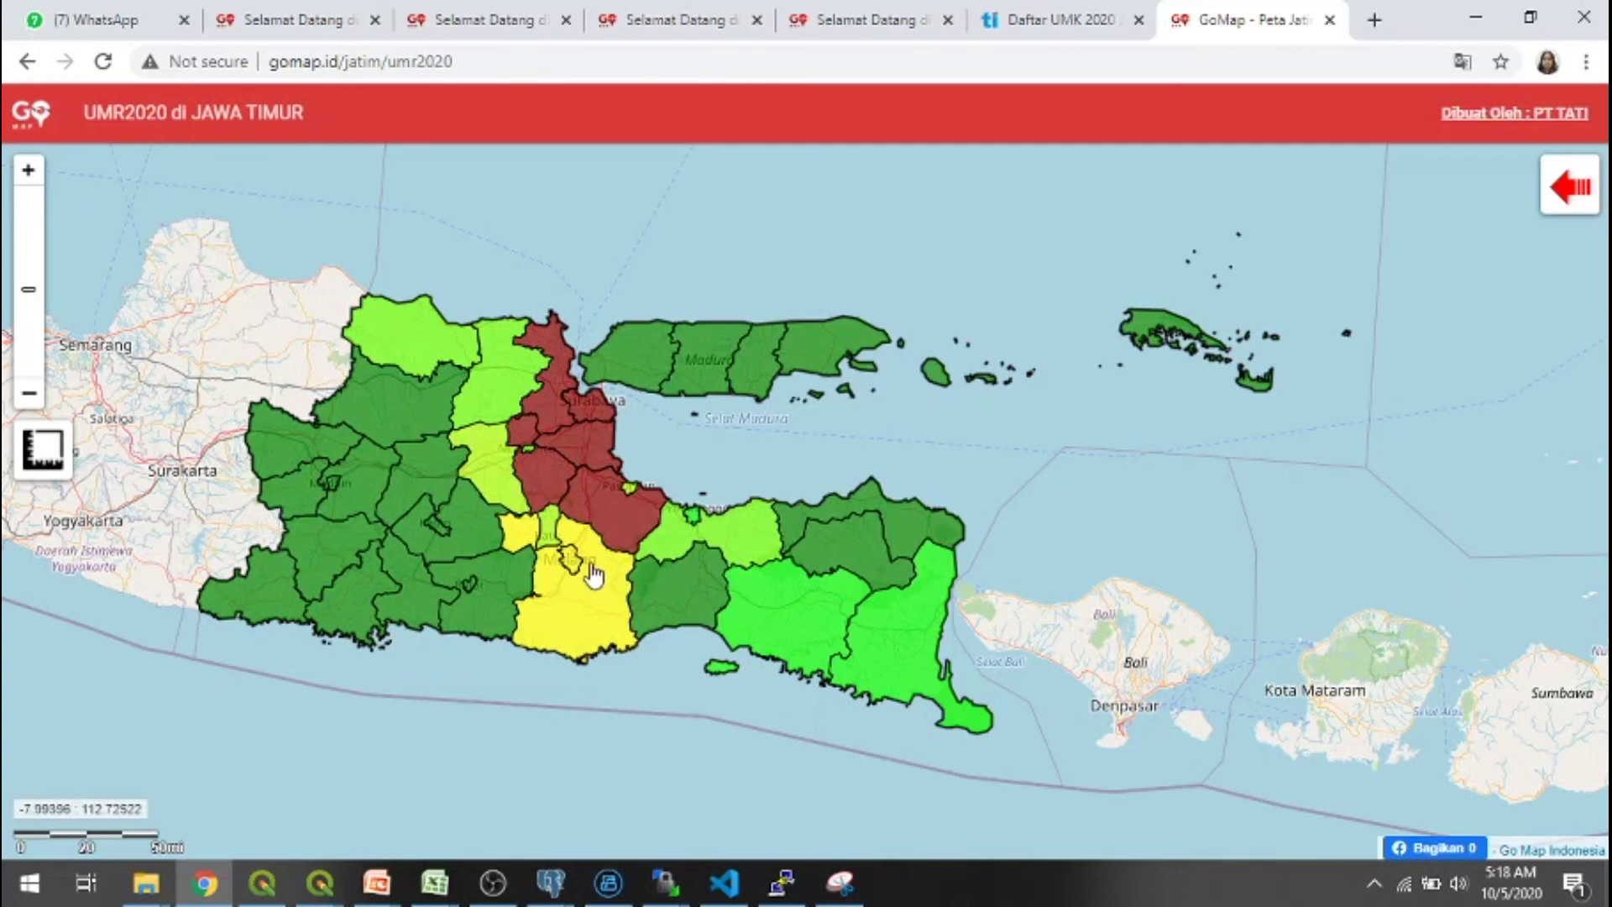
{"action": "left_click", "coordinate": [1567, 188]}
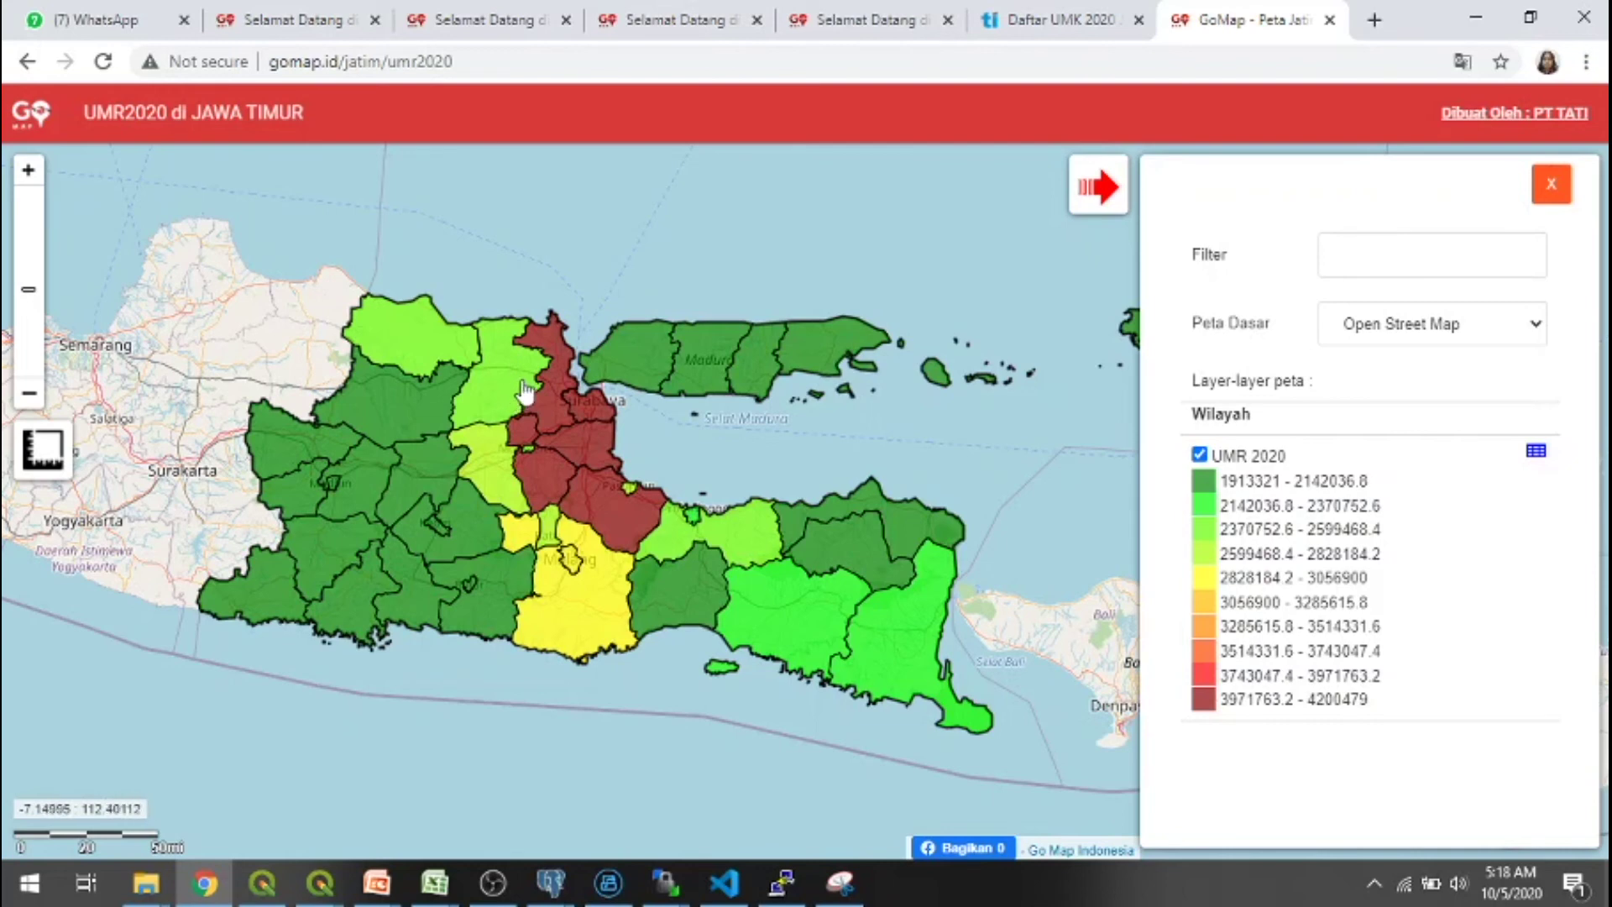
{"action": "left_click", "coordinate": [28, 169]}
{"action": "left_click_drag", "start_coordinate": [360, 324], "coordinate": [546, 403]}
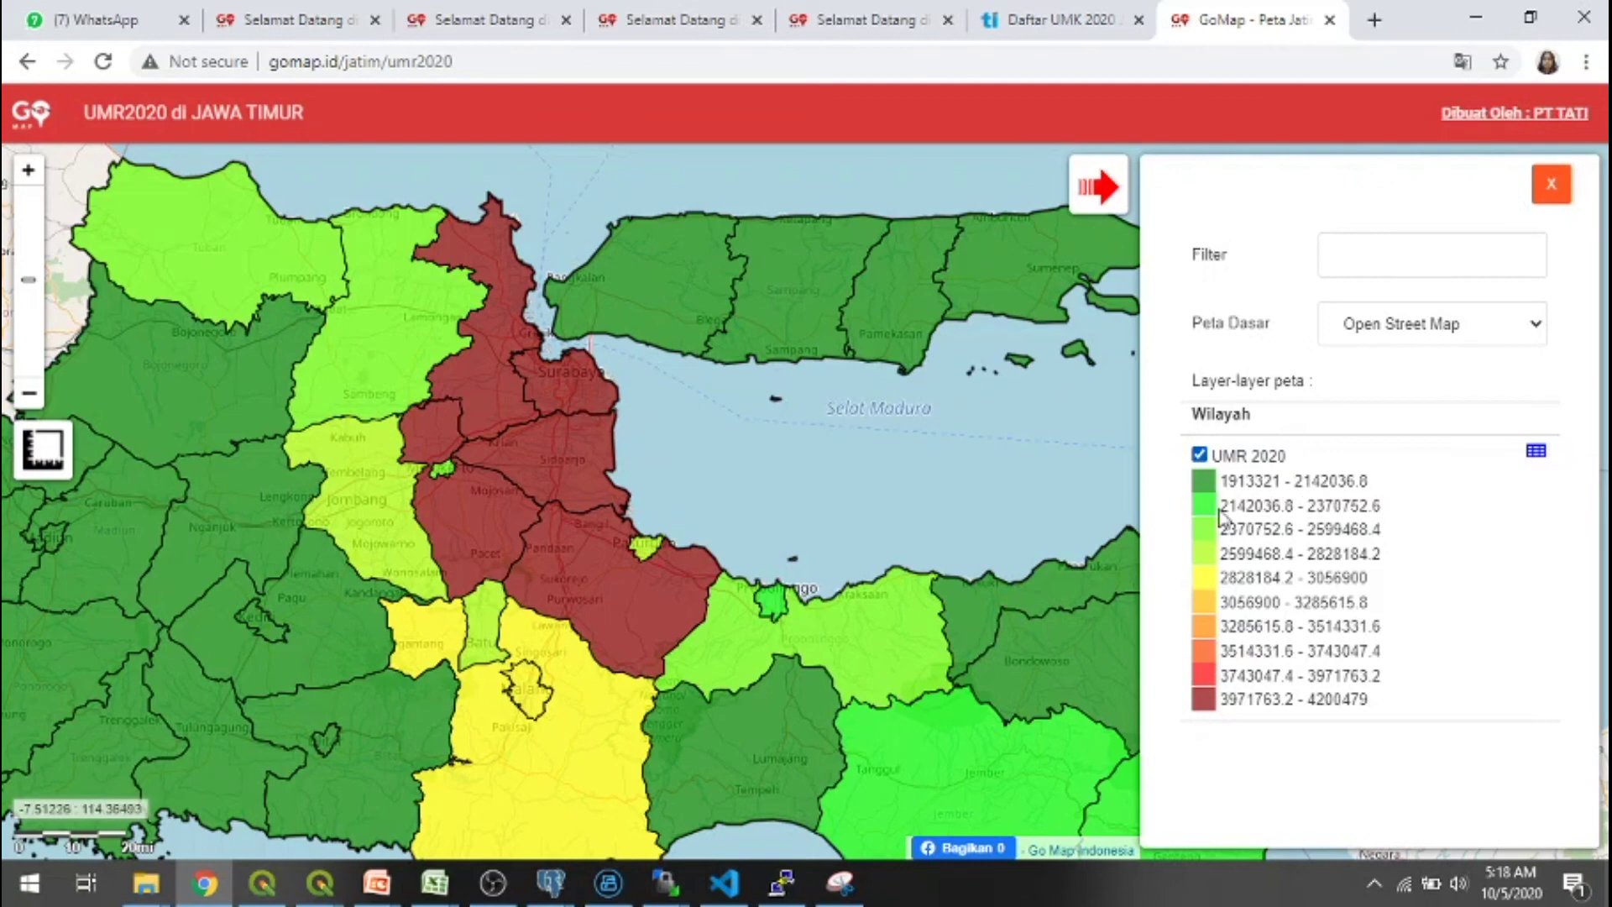
{"action": "left_click", "coordinate": [28, 397]}
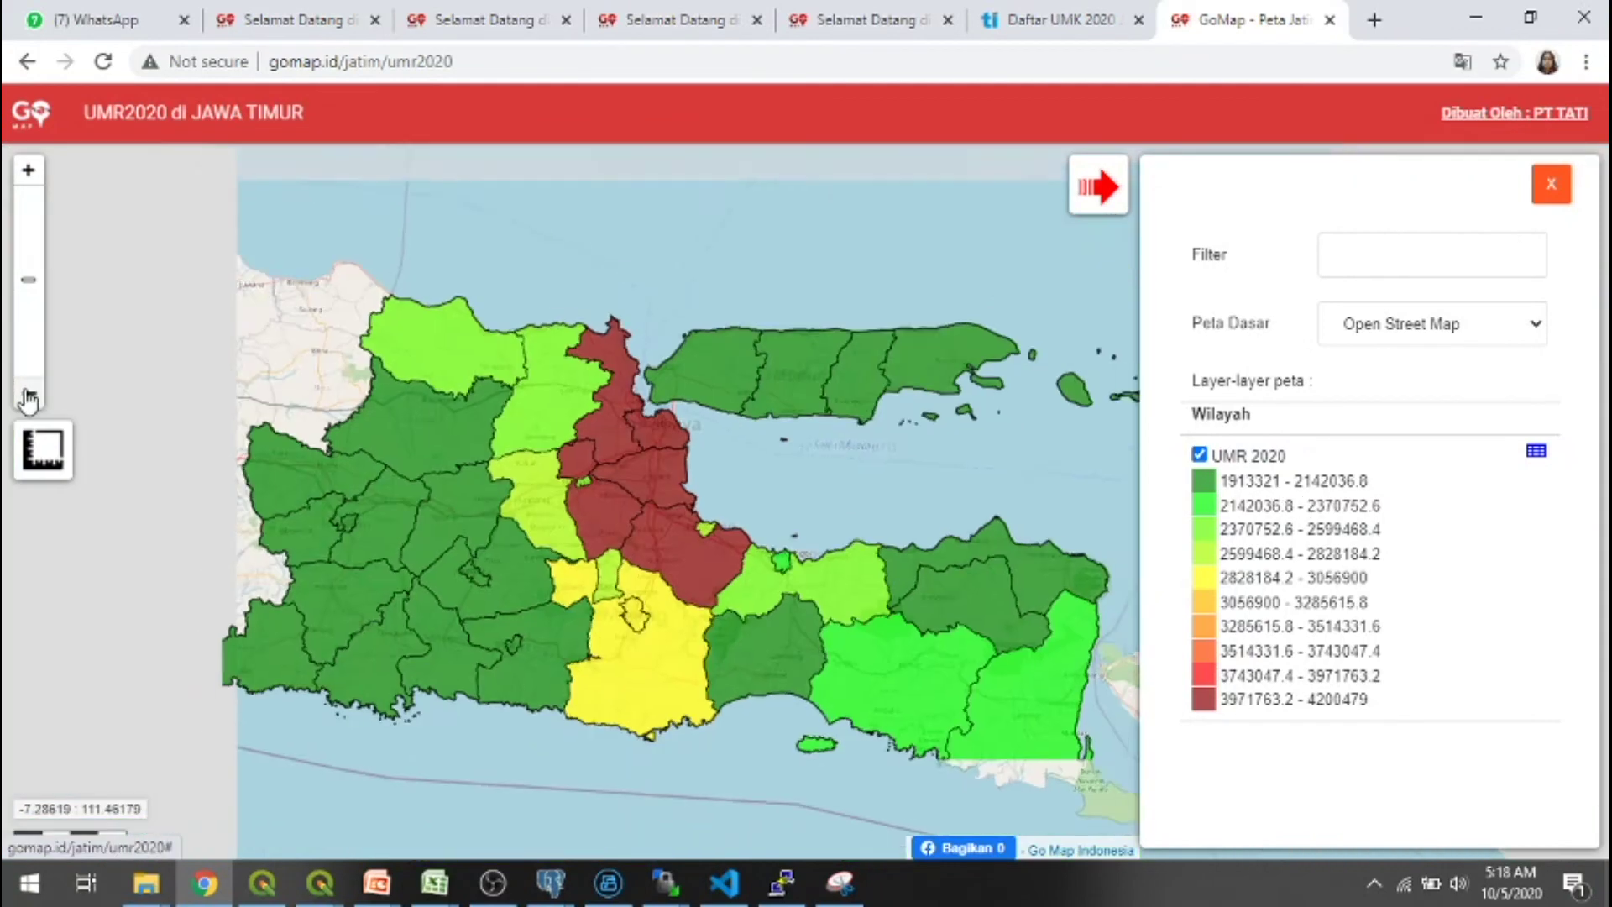